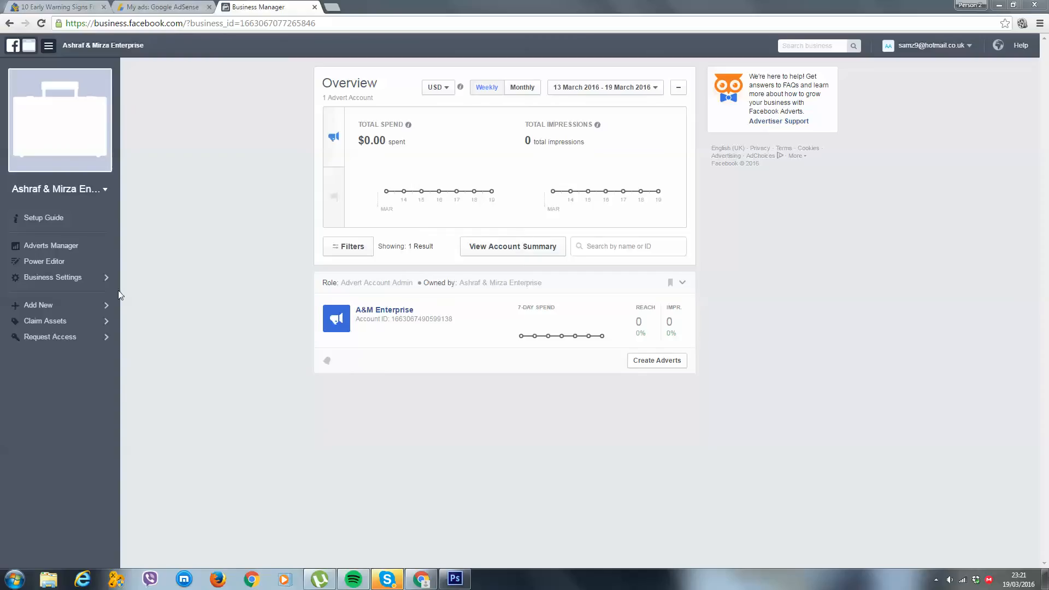
Open Power Editor and delete the unpublished TEST AUDIENCE campaign, accepting that the deletion is permanent
click(81, 268)
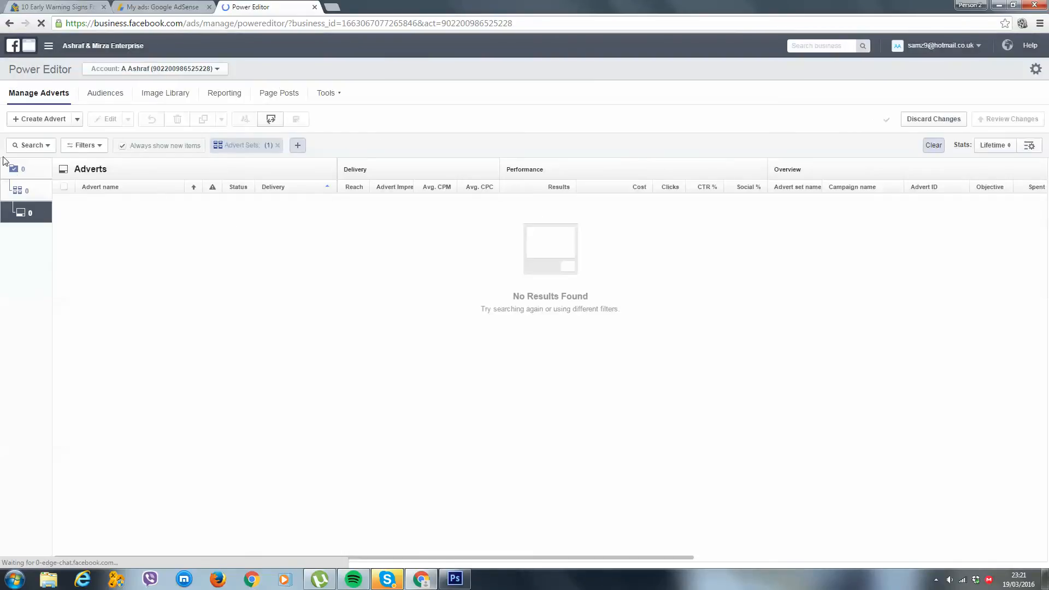
click(16, 168)
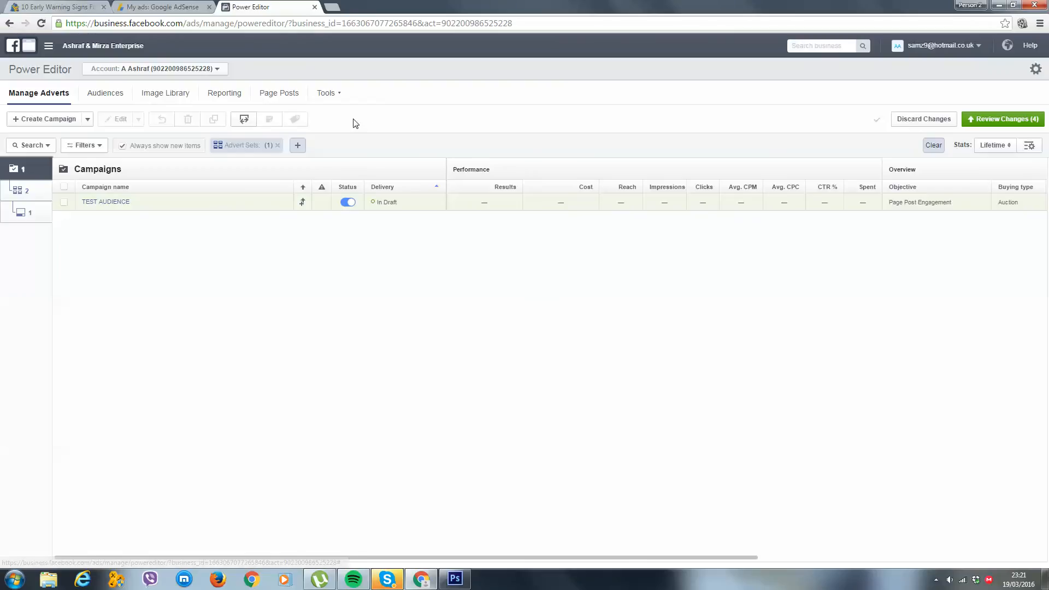
click(64, 201)
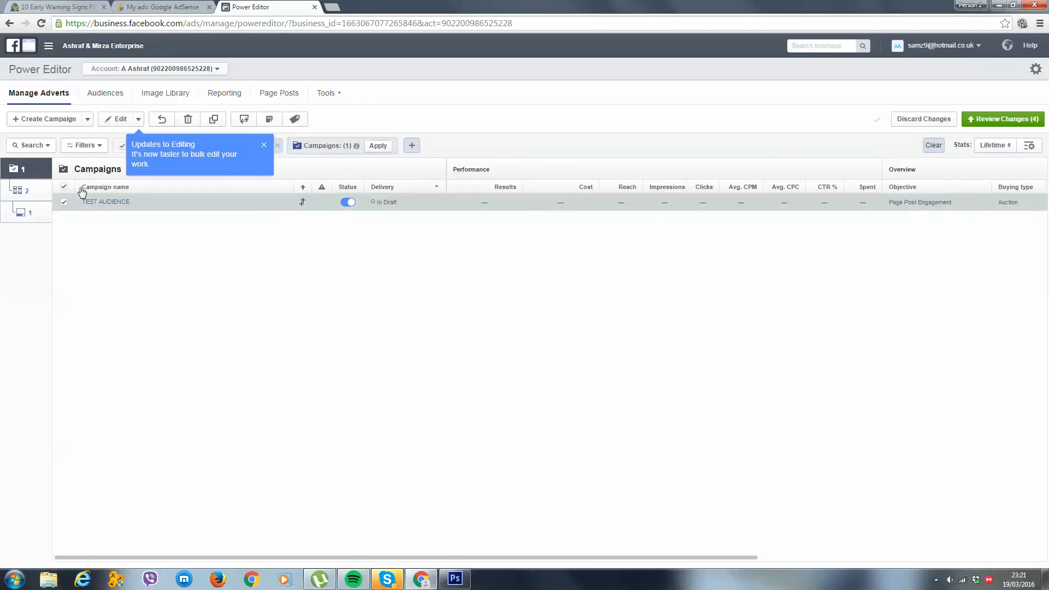
click(188, 119)
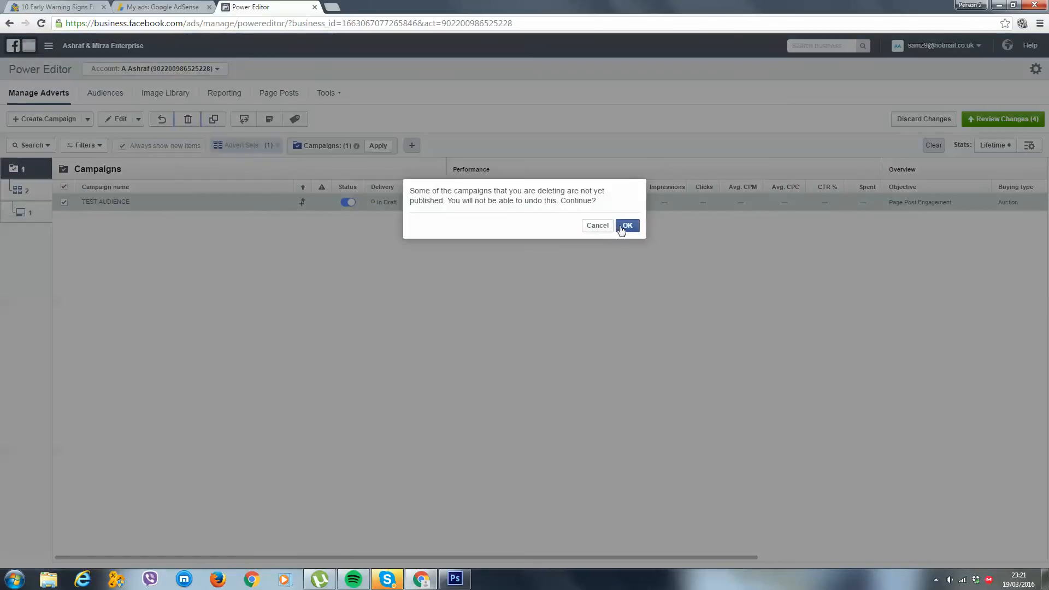
click(621, 227)
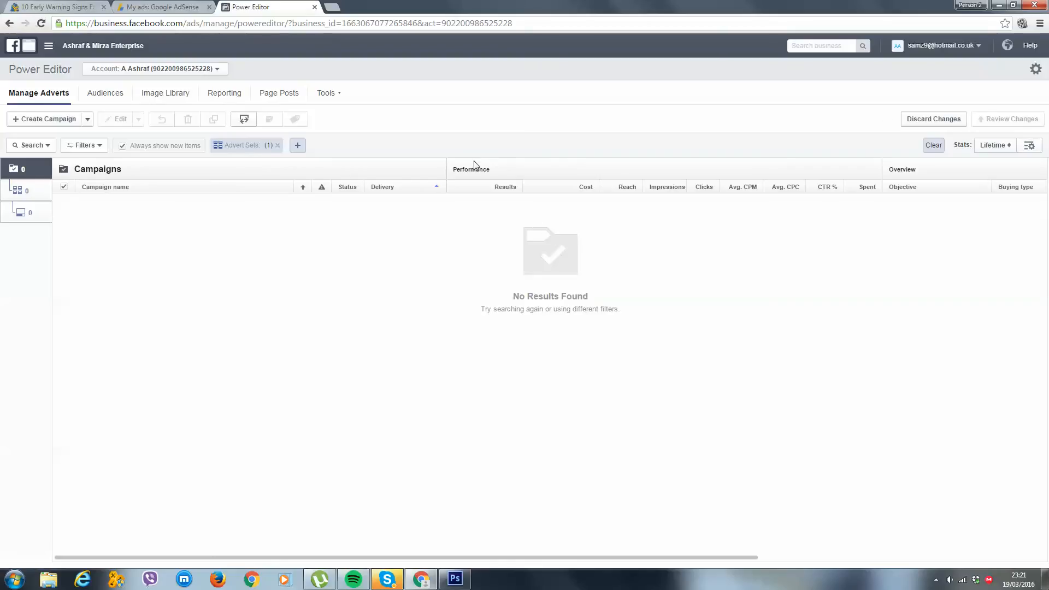
Start a new campaign, keeping the Auction buying type and choosing Page Post Engagement as its objective
click(45, 119)
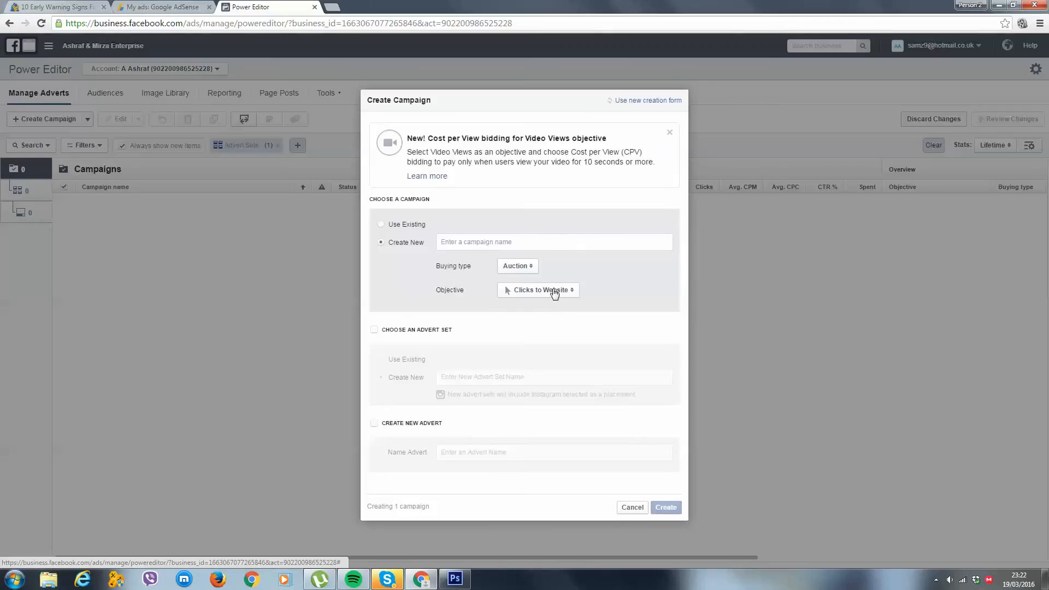
click(521, 267)
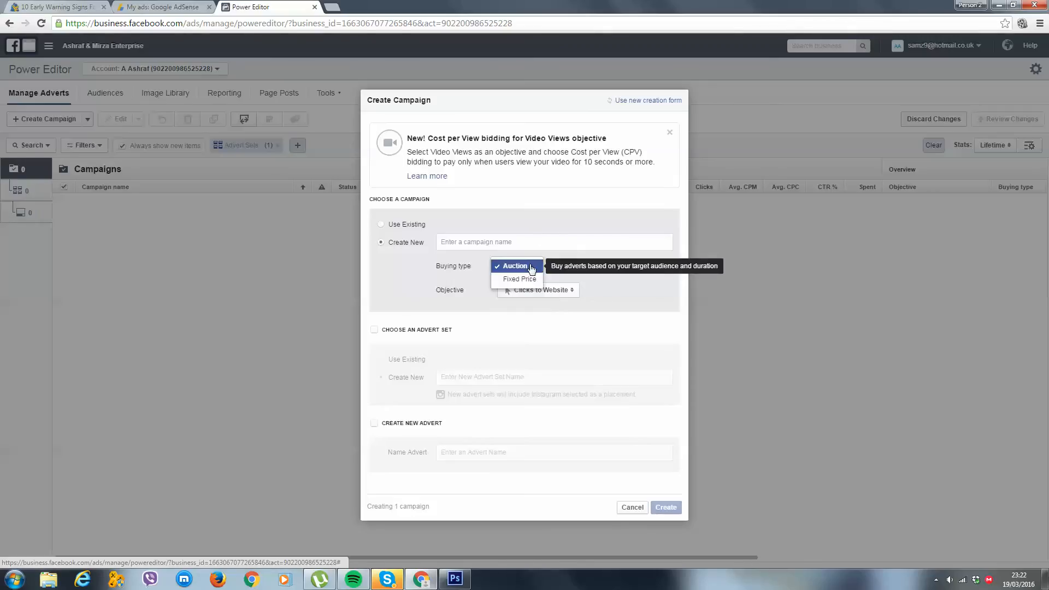
click(579, 276)
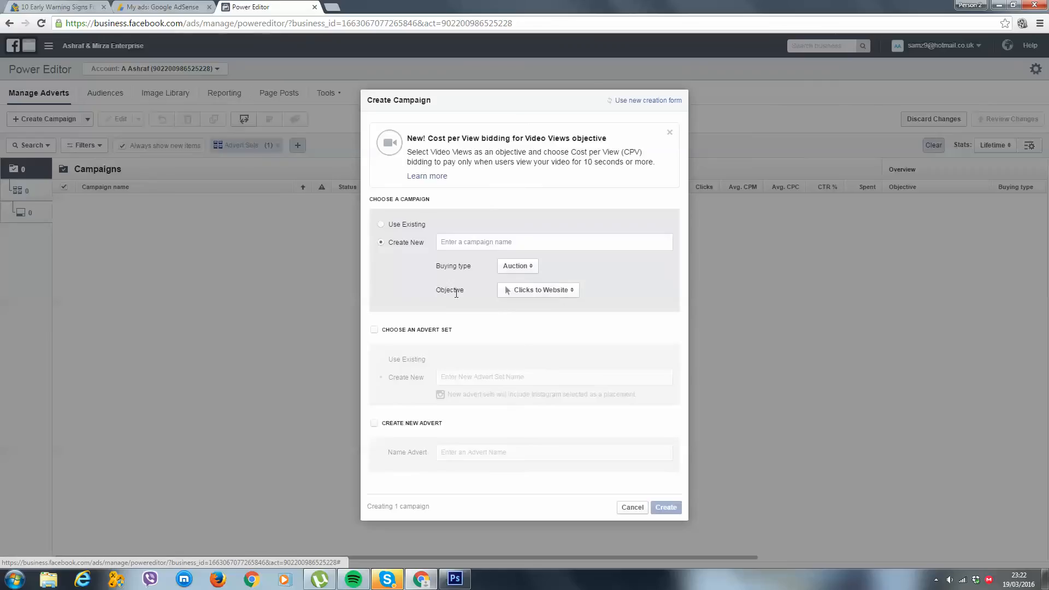
click(572, 294)
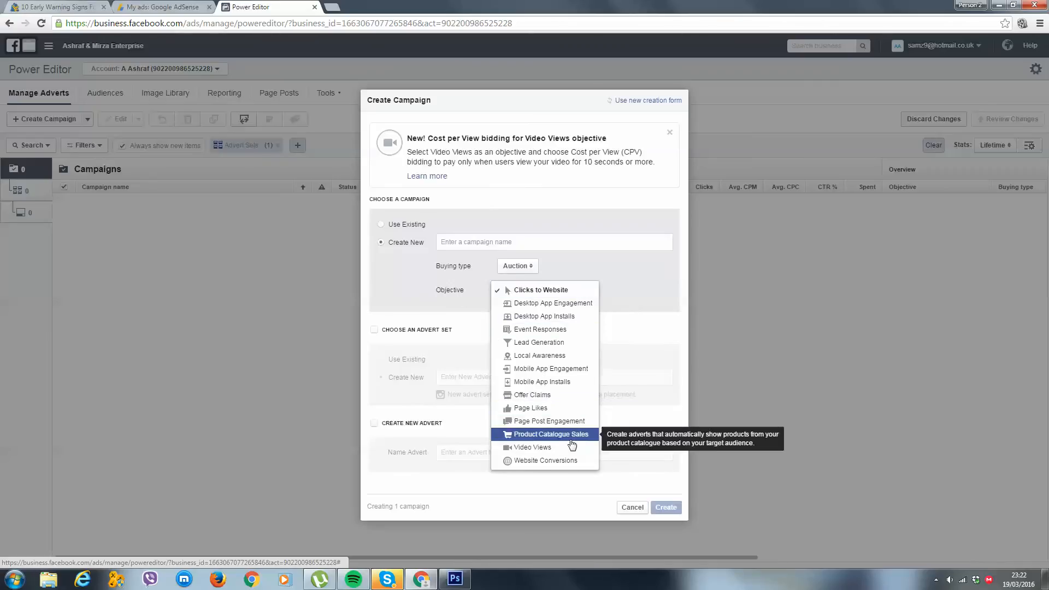
click(550, 421)
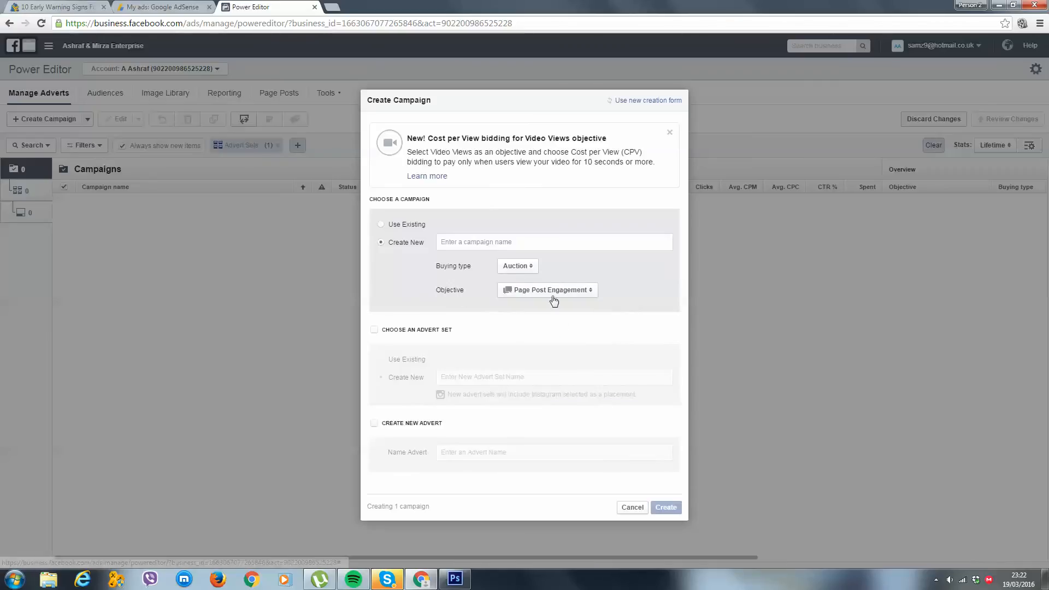
Name the new campaign "Ovarian Cancer - PPE"
click(555, 242)
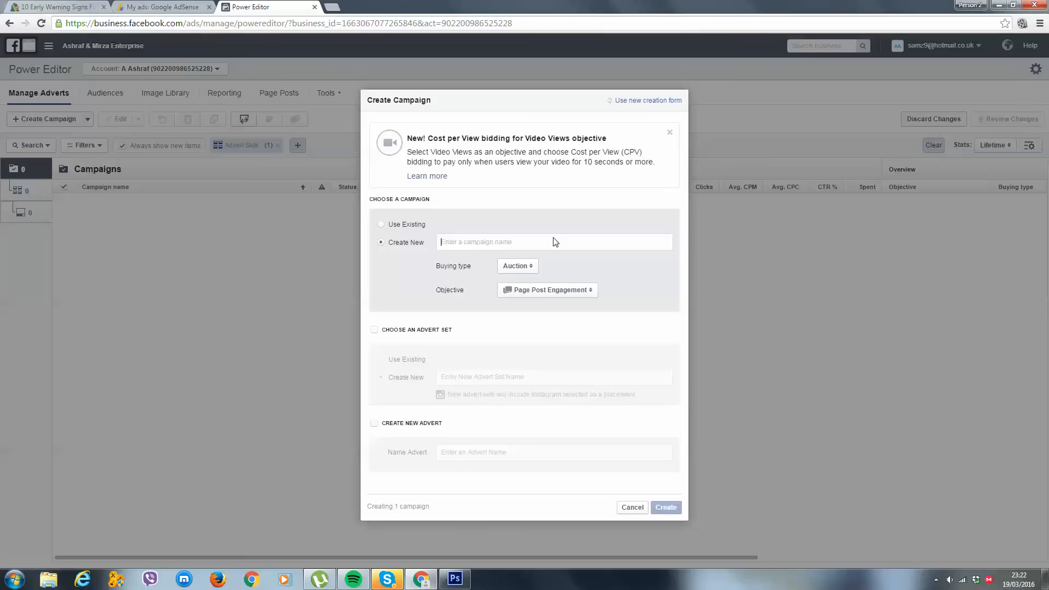
text(Ovat)
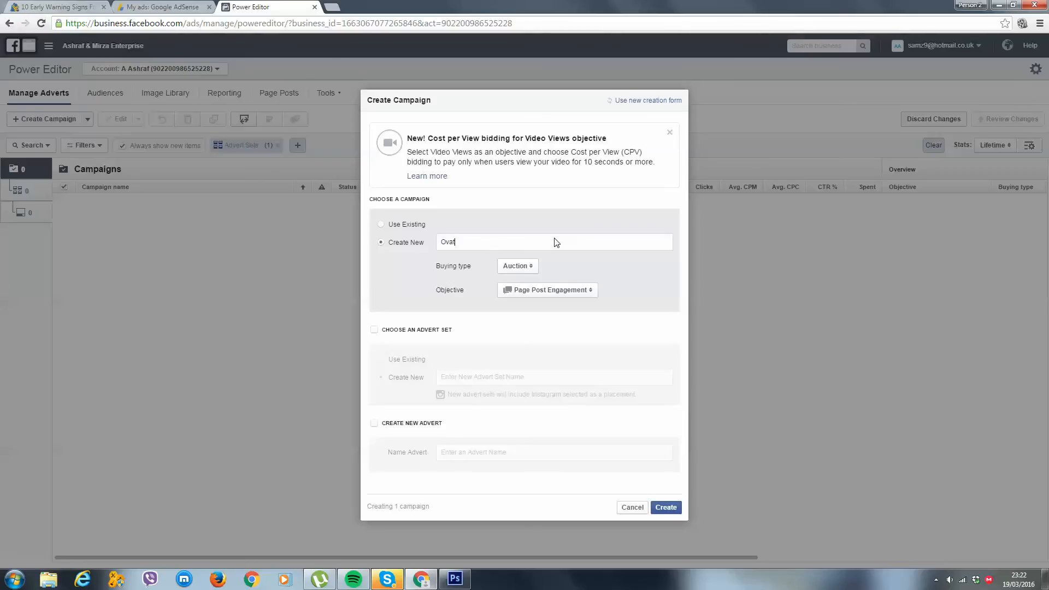
text(rian Cancer - PPE)
Include a new advert set in the campaign and name it "Ovarian Cancer - US"
click(433, 330)
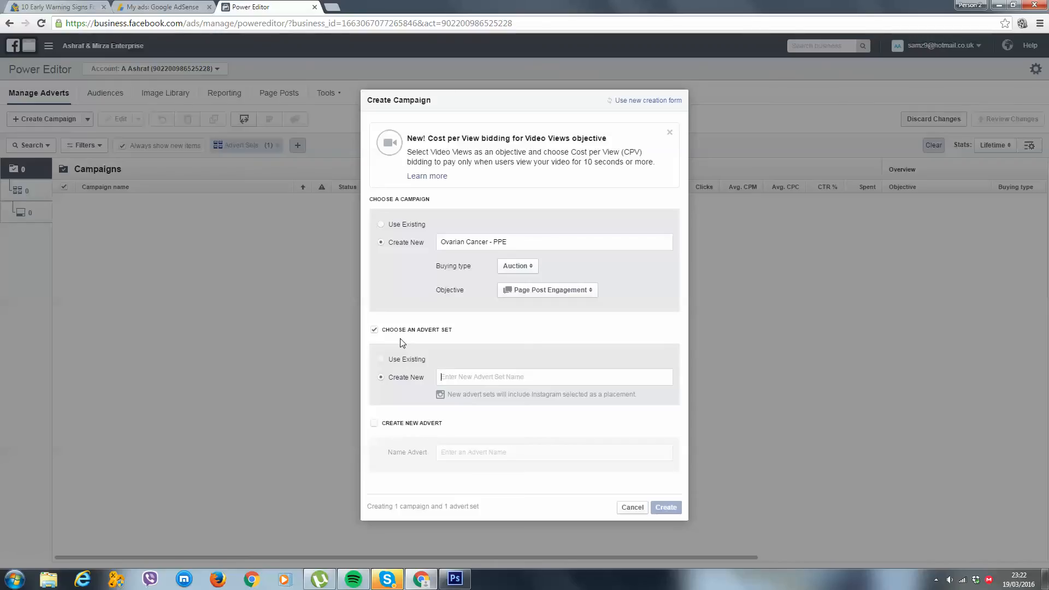
text(Ovarian )
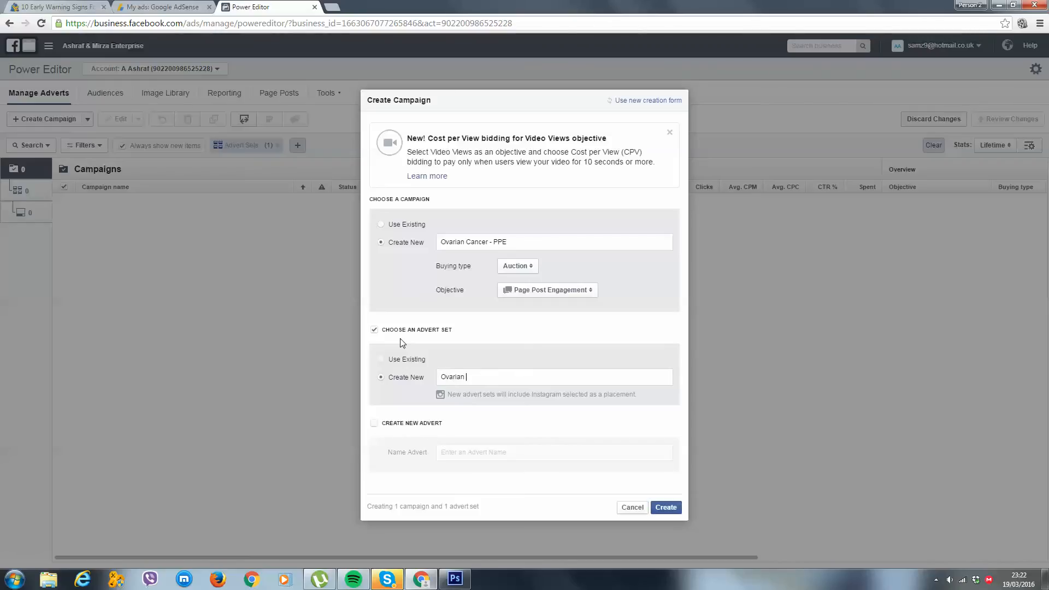
text(Cancer - US)
Include a new advert named "Ovarian Cancer - Vart1" and create the campaign with its advert set and advert
click(415, 425)
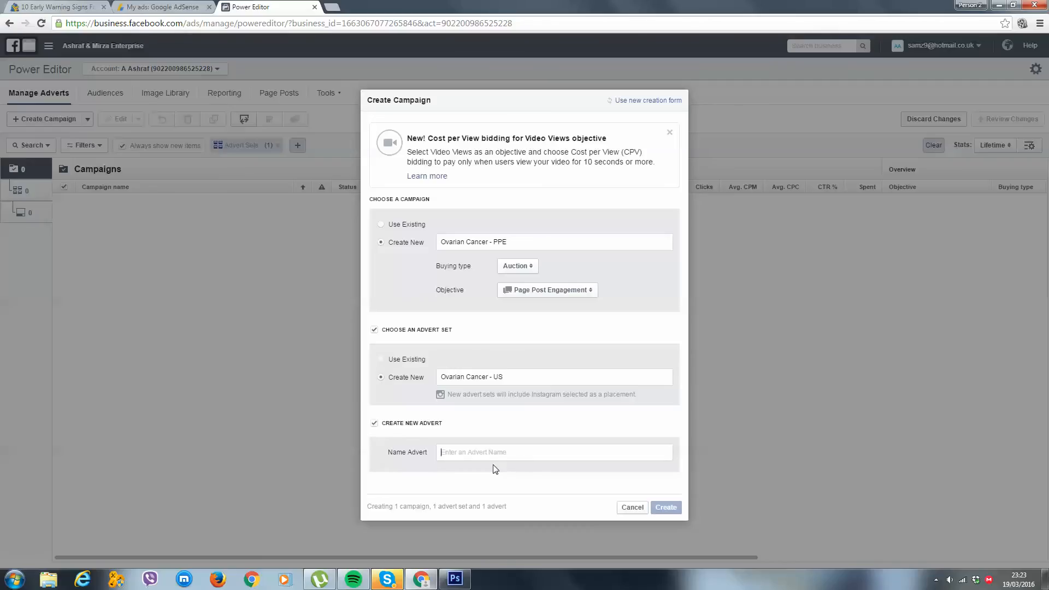
text(Ovaria)
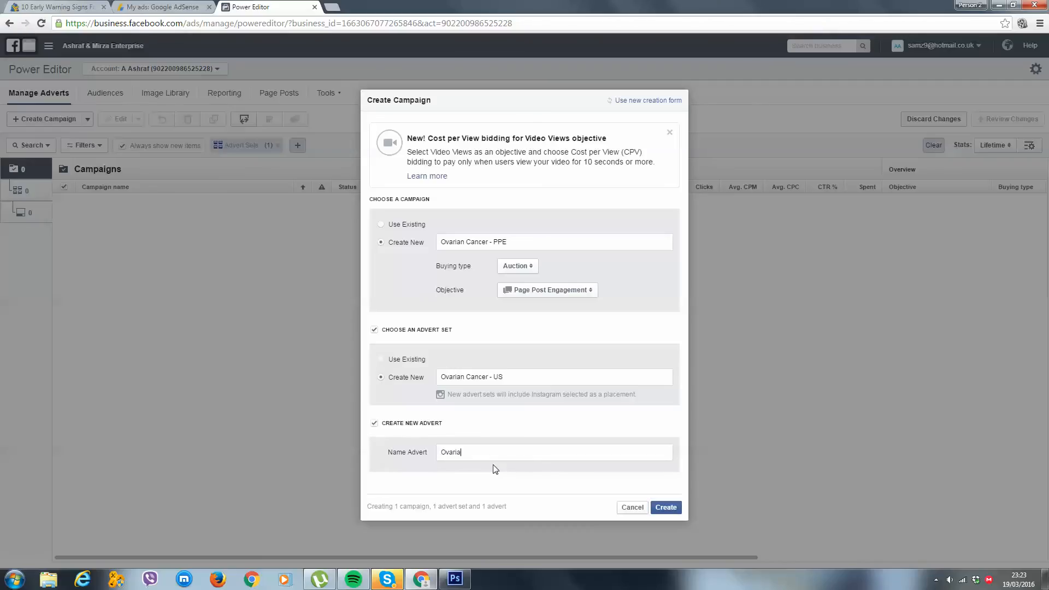
text(n Cancer - Vart1)
click(664, 508)
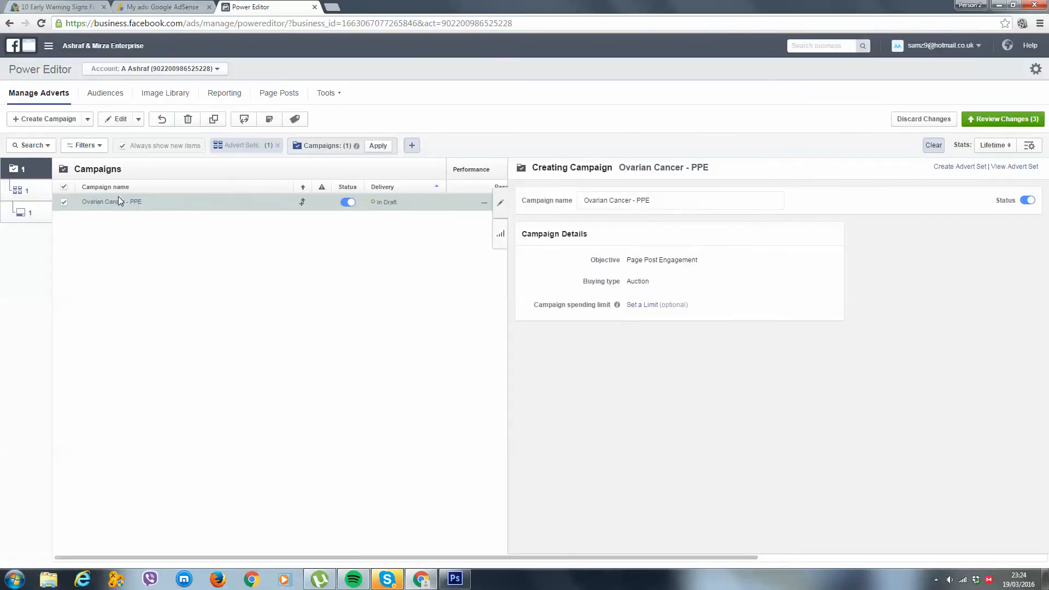
Open the Ovarian Cancer - US advert set and set its daily budget to $5.00
click(14, 188)
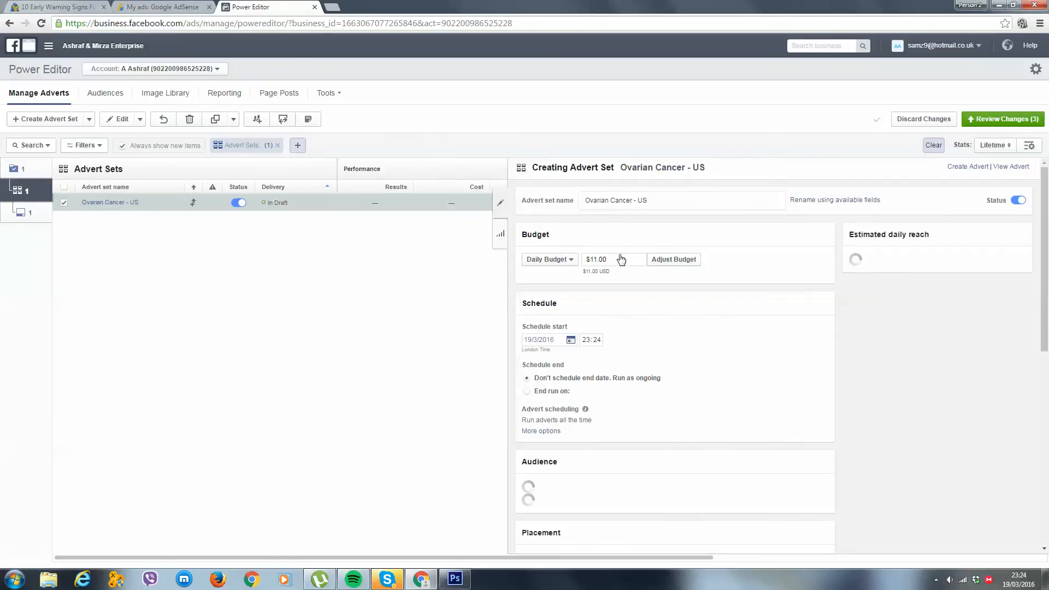
drag(636, 259, 590, 259)
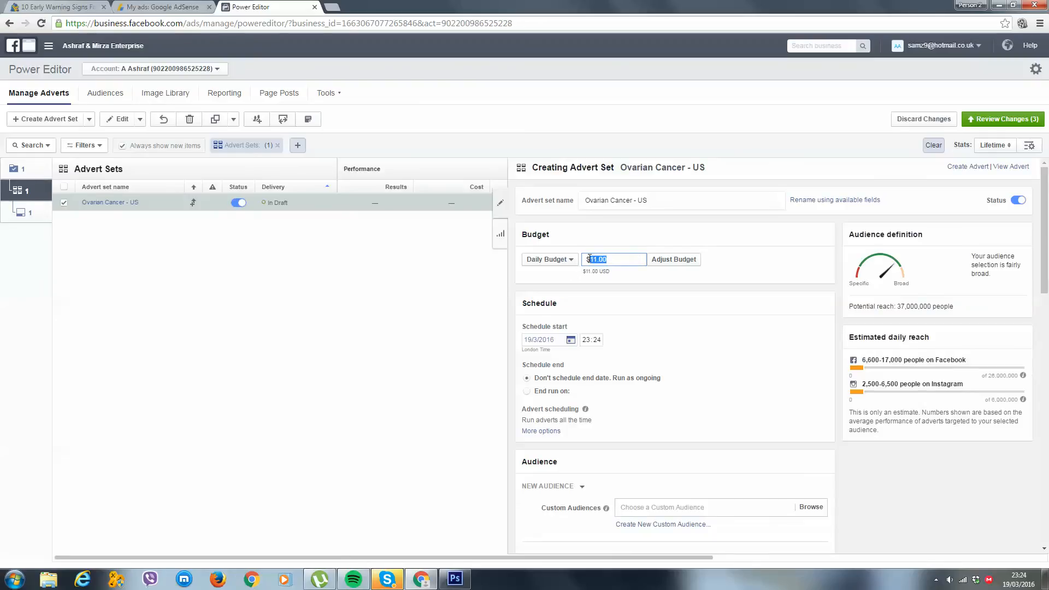
text(5)
click(743, 276)
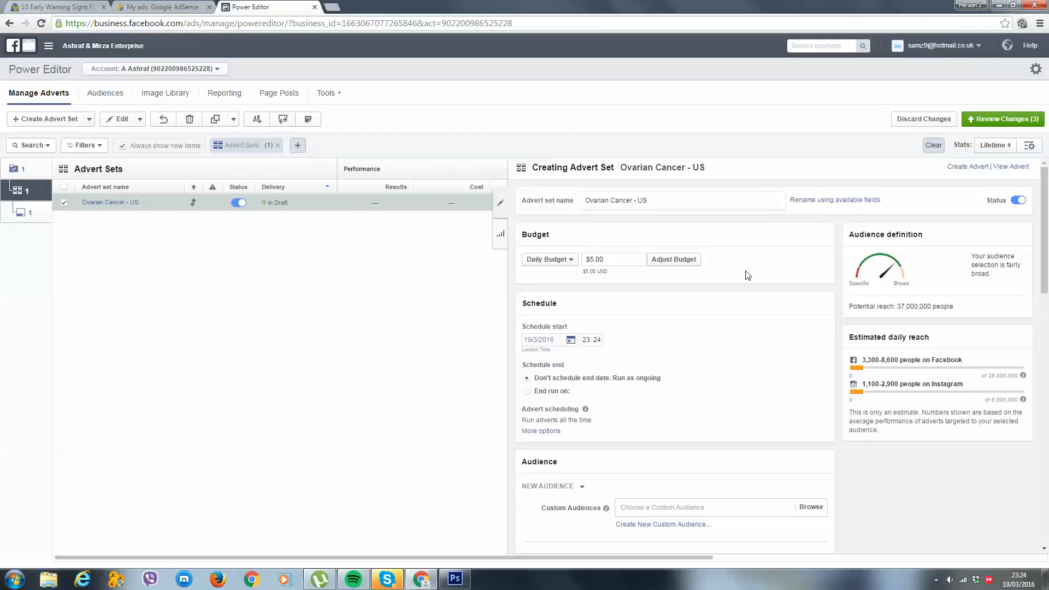
Replace the United Kingdom with the United States as the advert set's audience location
scroll(747, 275, down, 8)
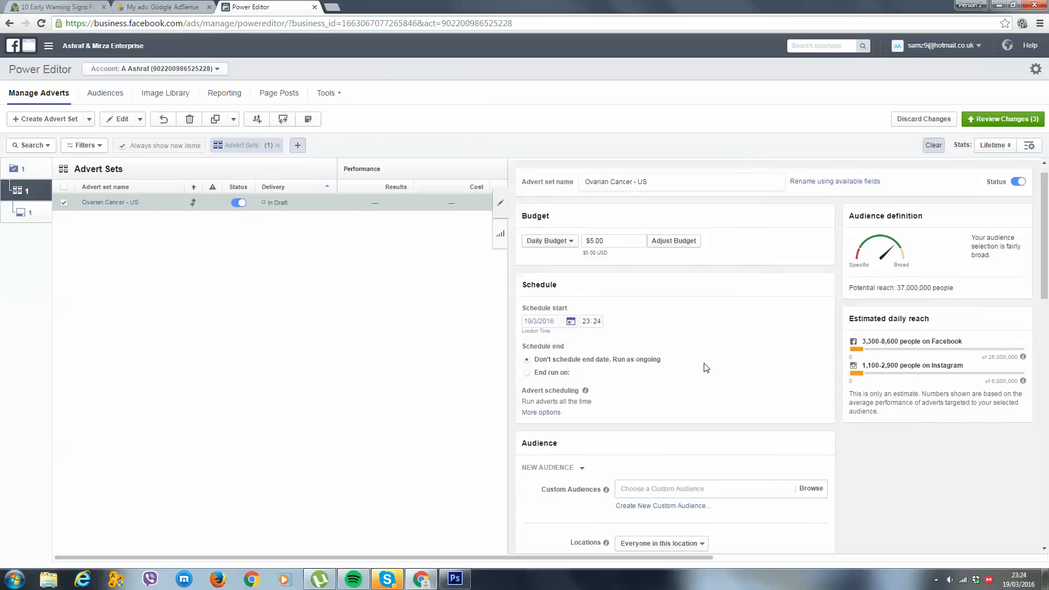
scroll(687, 249, up, 4)
scroll(687, 249, up, 2)
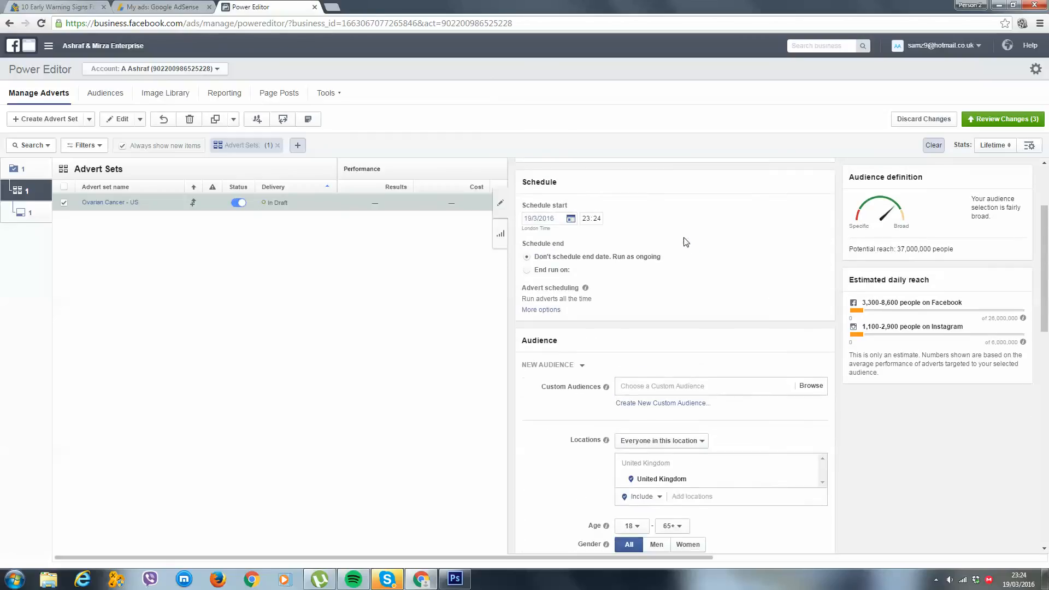
scroll(714, 339, down, 2)
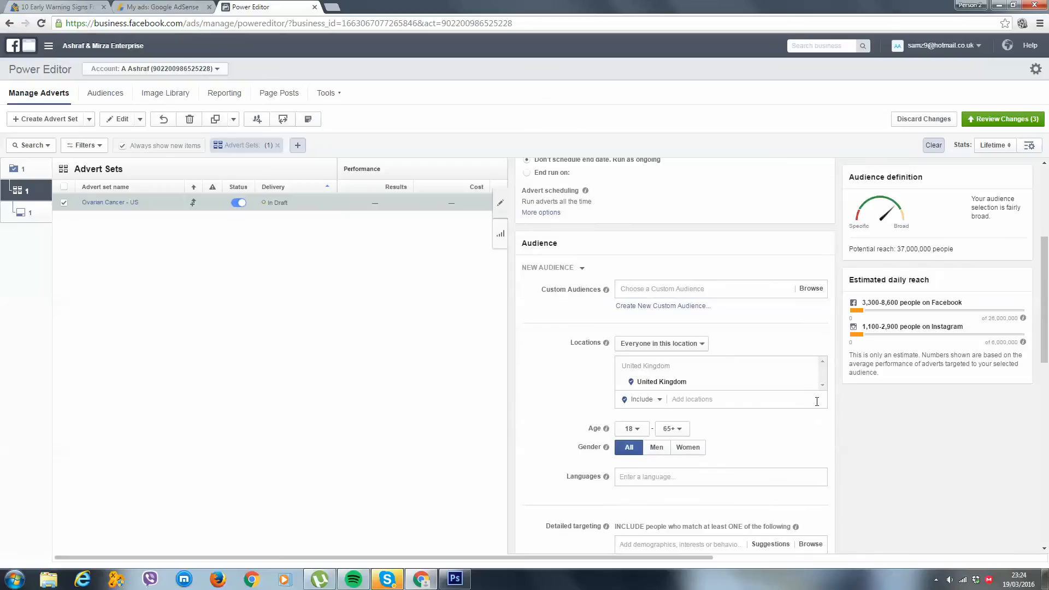
scroll(810, 374, down, 1)
scroll(737, 339, up, 5)
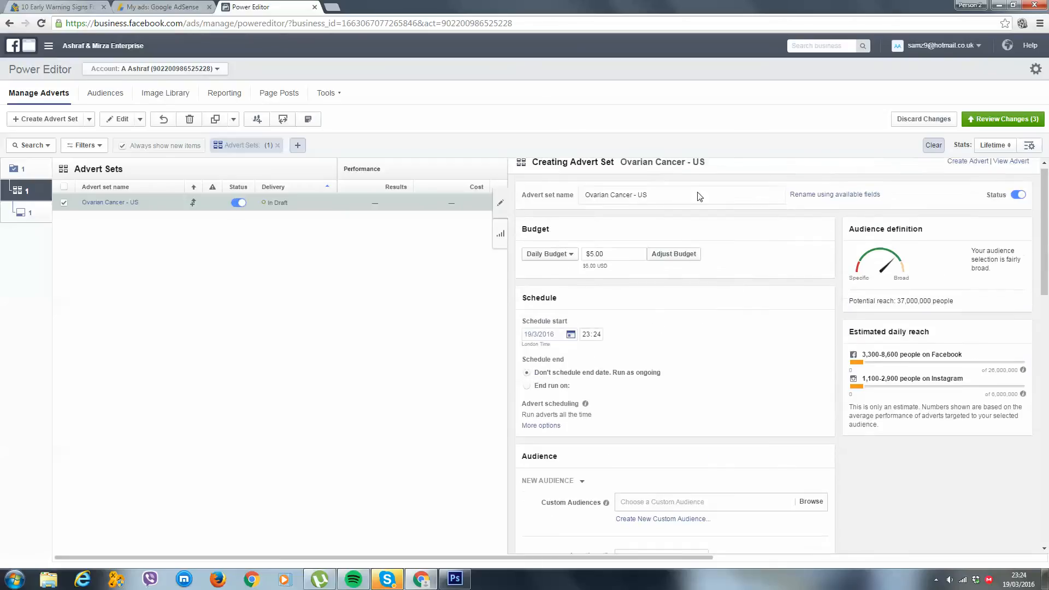
scroll(656, 219, down, 4)
scroll(662, 232, down, 3)
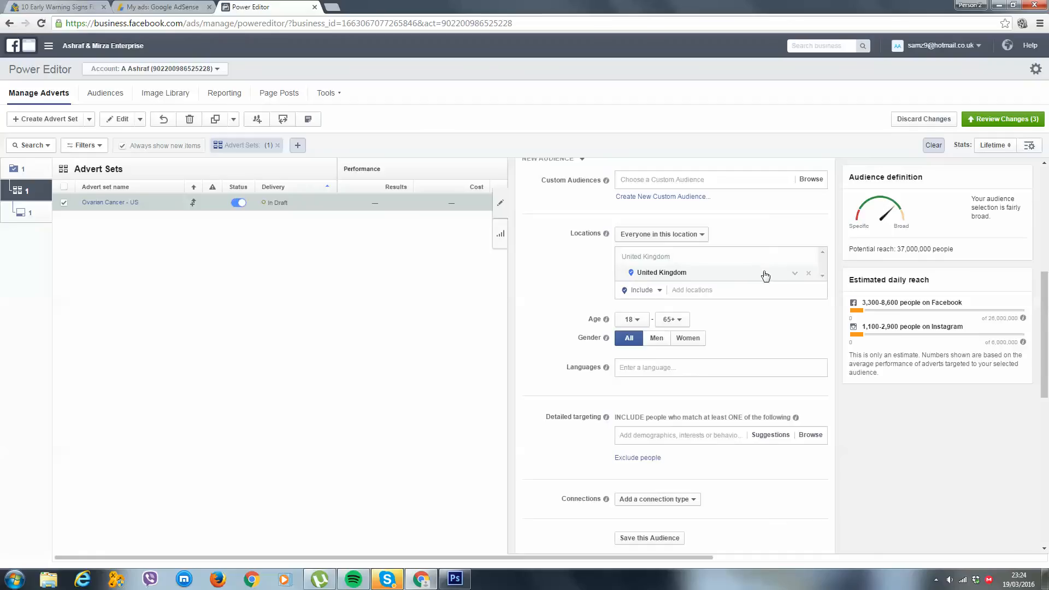
click(808, 273)
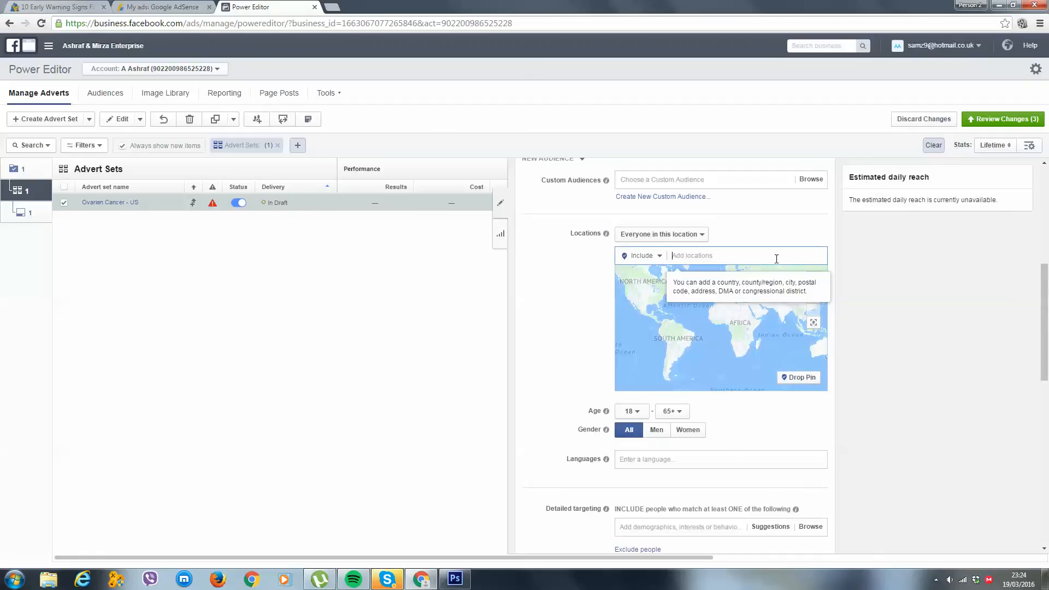
text(united states)
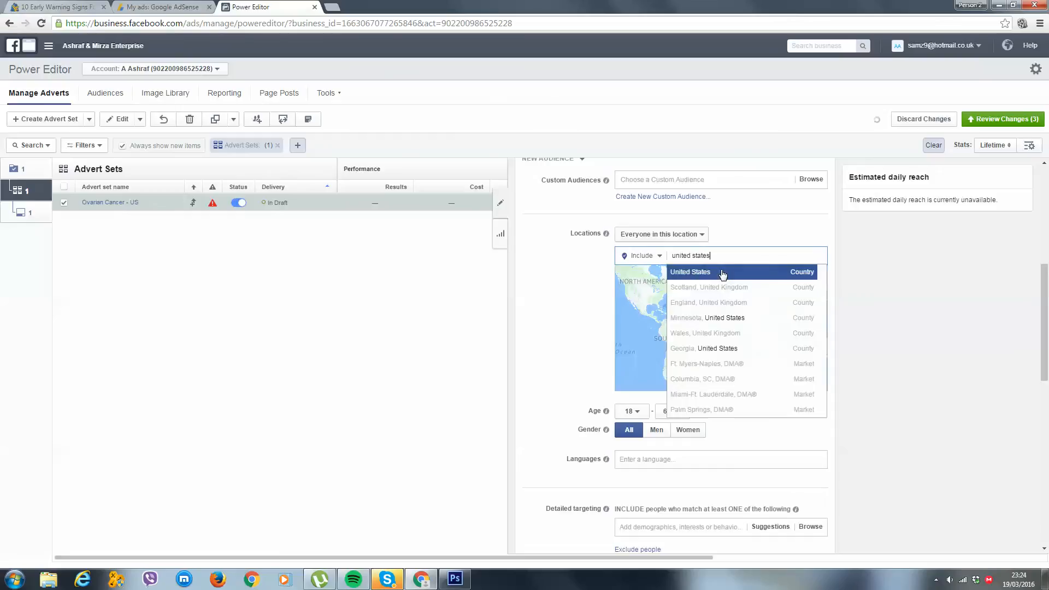
key(Return)
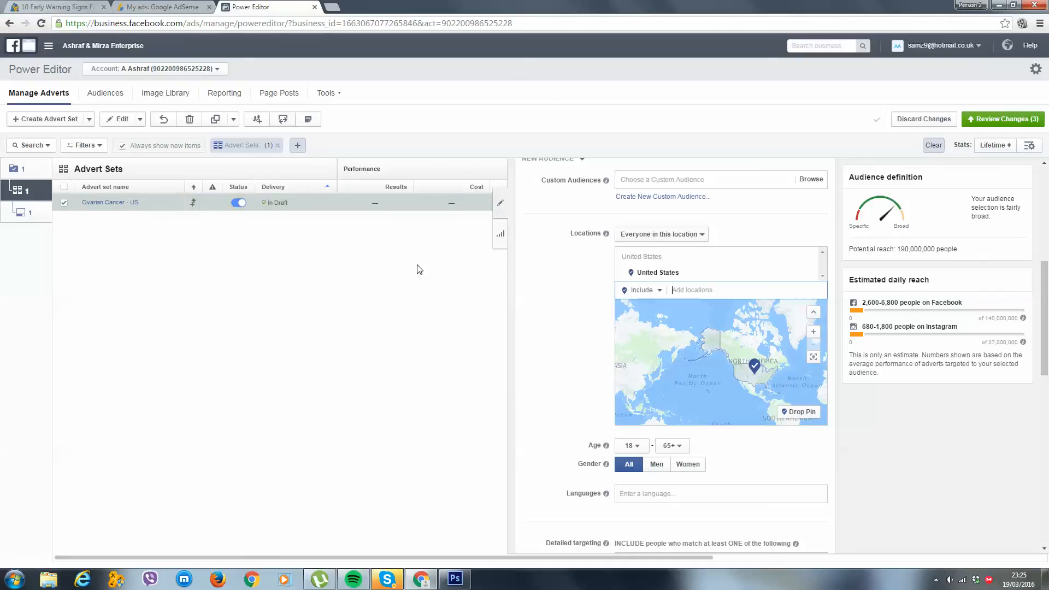
Set the audience's minimum age to 35 and restrict its gender to women
click(631, 445)
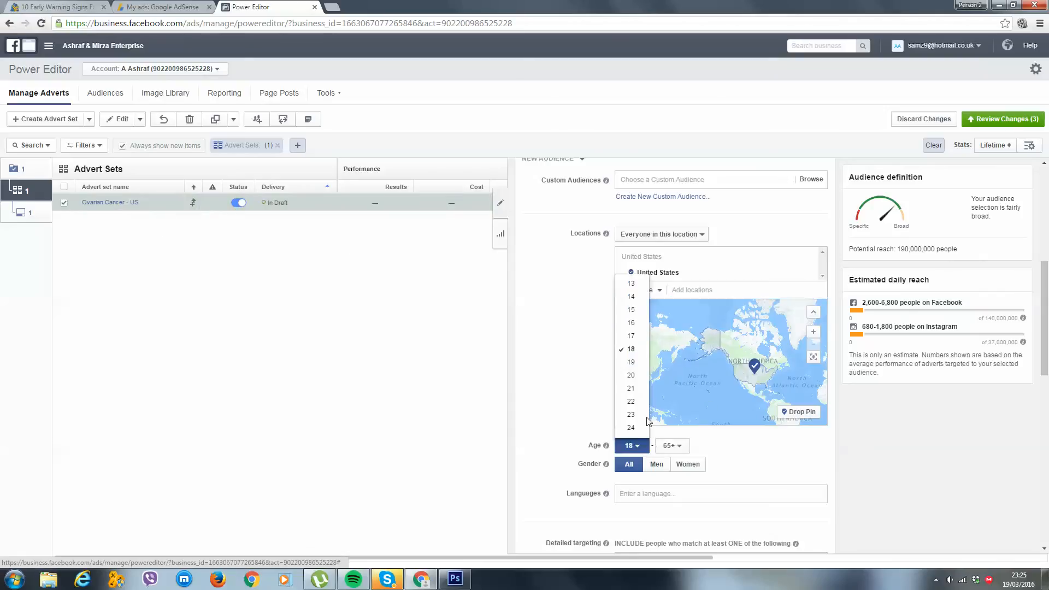
scroll(640, 384, down, 3)
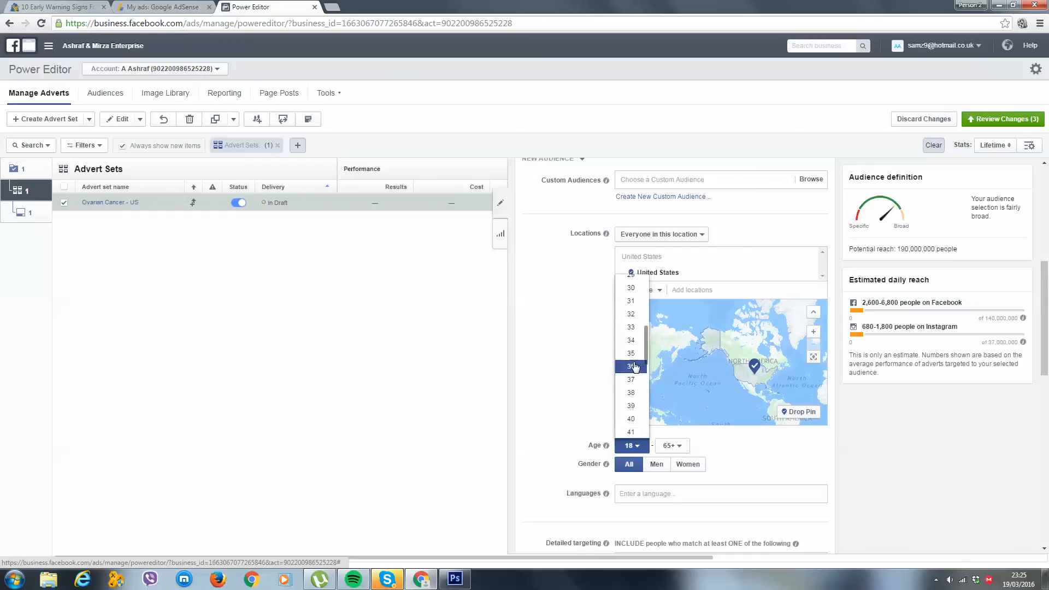
click(631, 353)
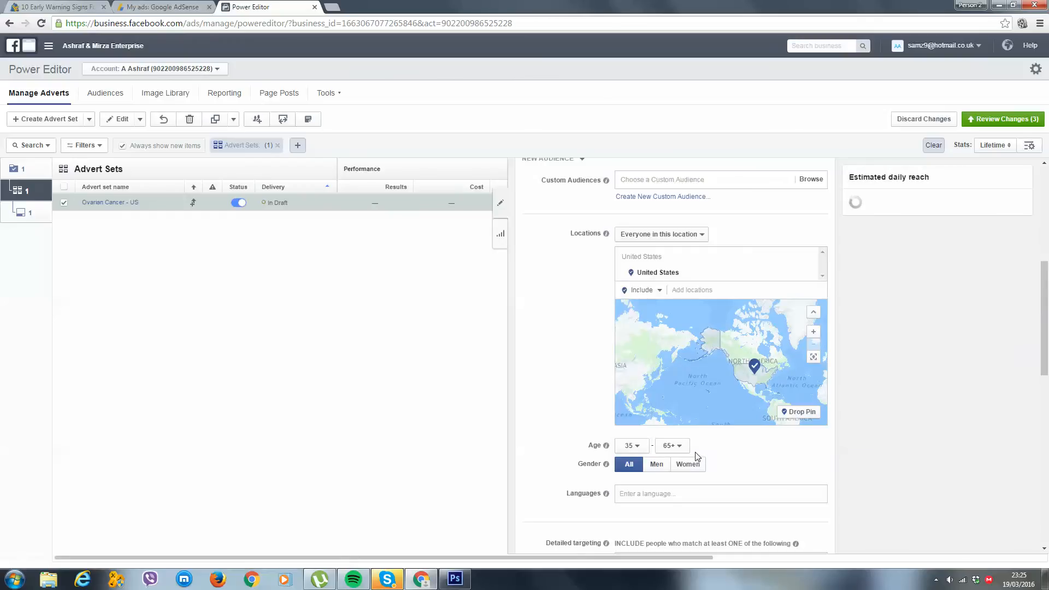
click(634, 446)
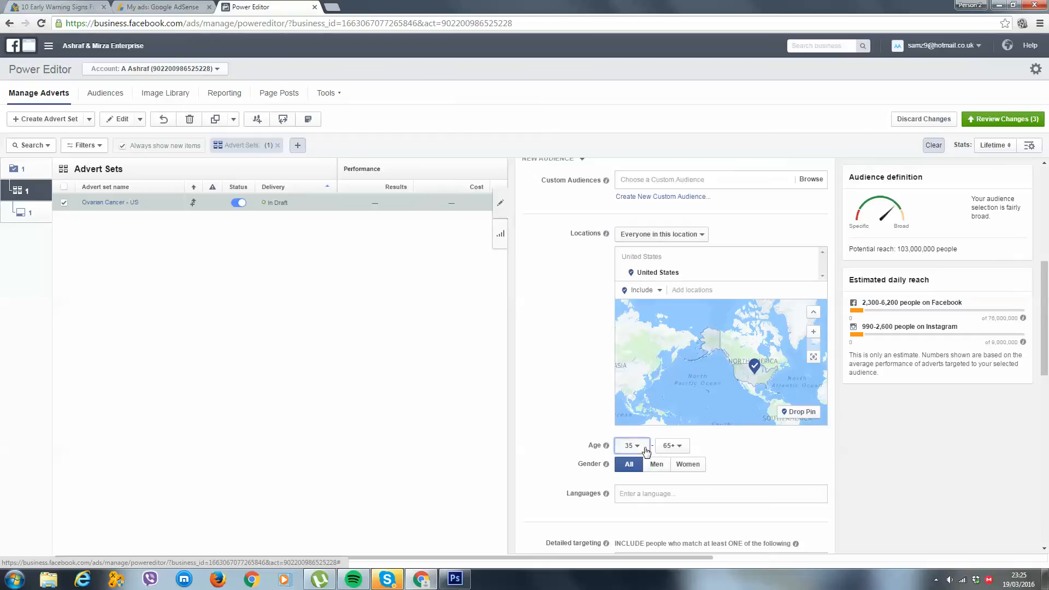
click(713, 451)
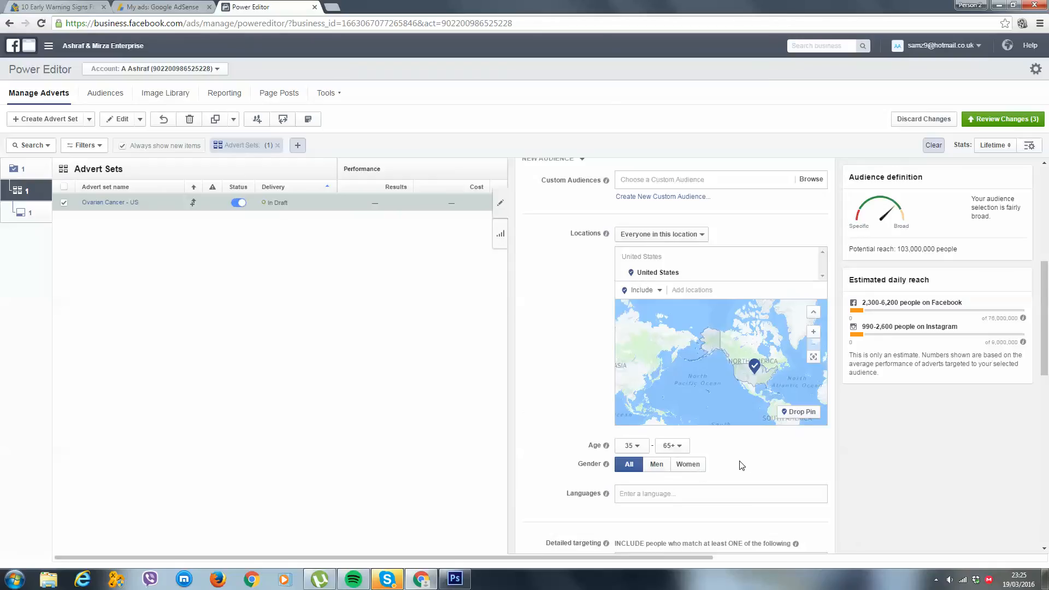
scroll(729, 467, down, 2)
click(684, 354)
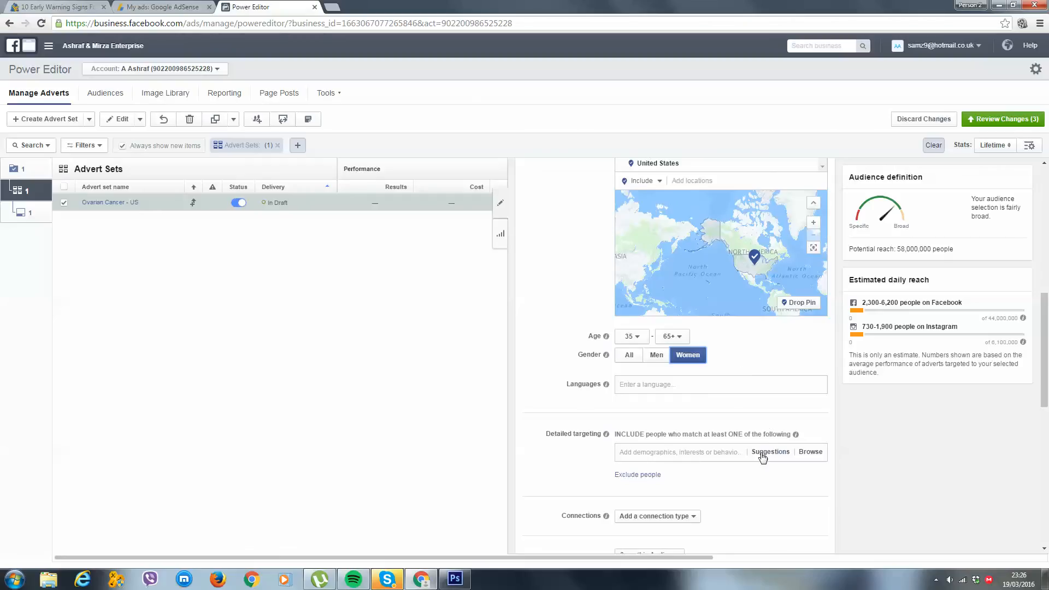
Set the audience's language to English (All)
scroll(732, 404, down, 2)
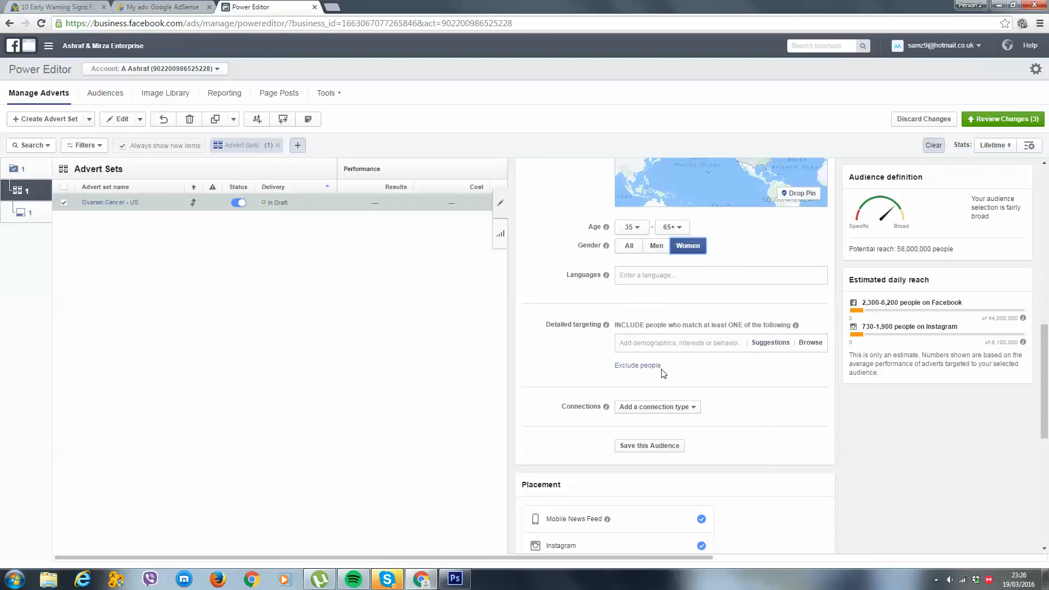
click(671, 272)
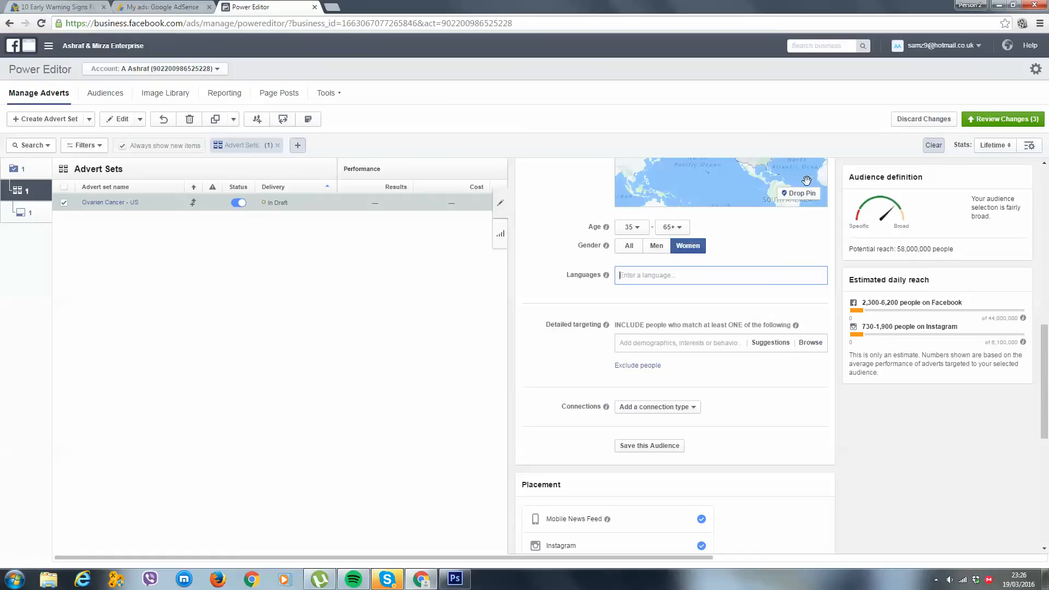
scroll(679, 265, up, 3)
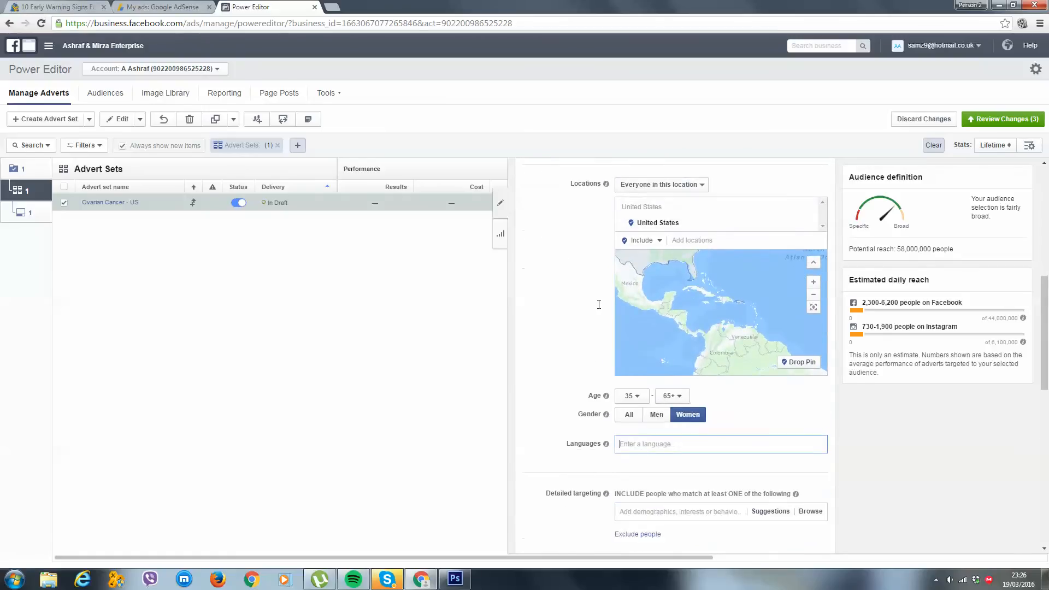
scroll(599, 305, down, 4)
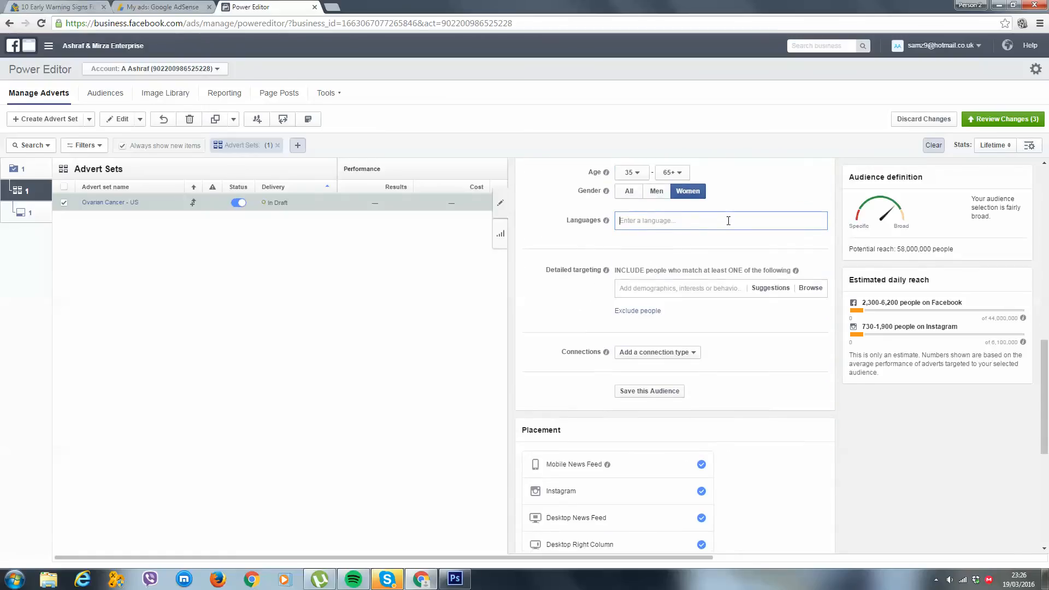
scroll(728, 220, up, 5)
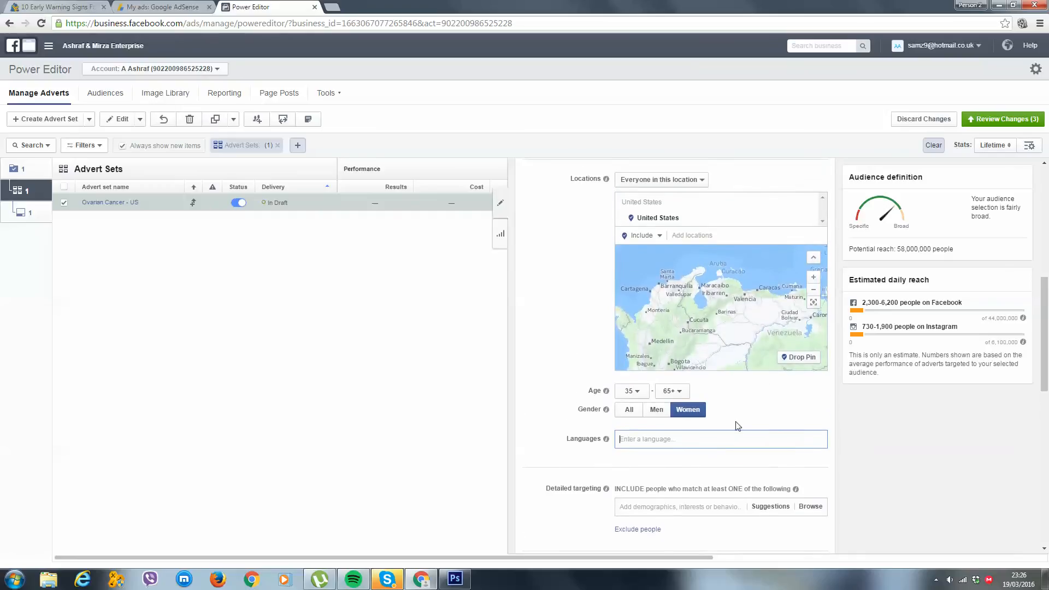
scroll(737, 416, down, 1)
text(english)
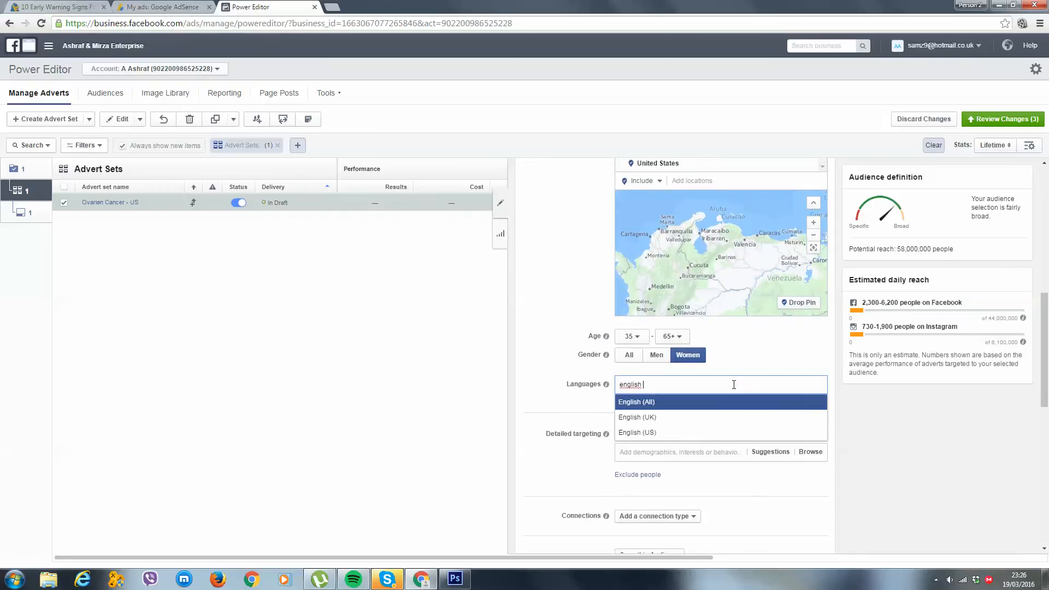
key(Return)
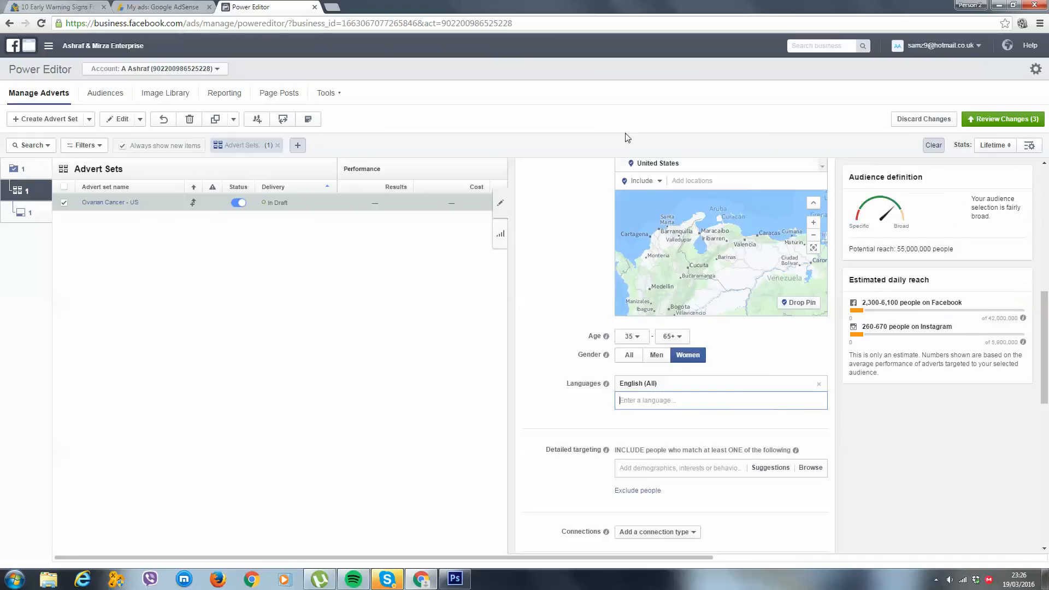
Search the detailed targeting for "ovarian cancer" and include the interest Ovarian cancer awareness
scroll(776, 372, down, 3)
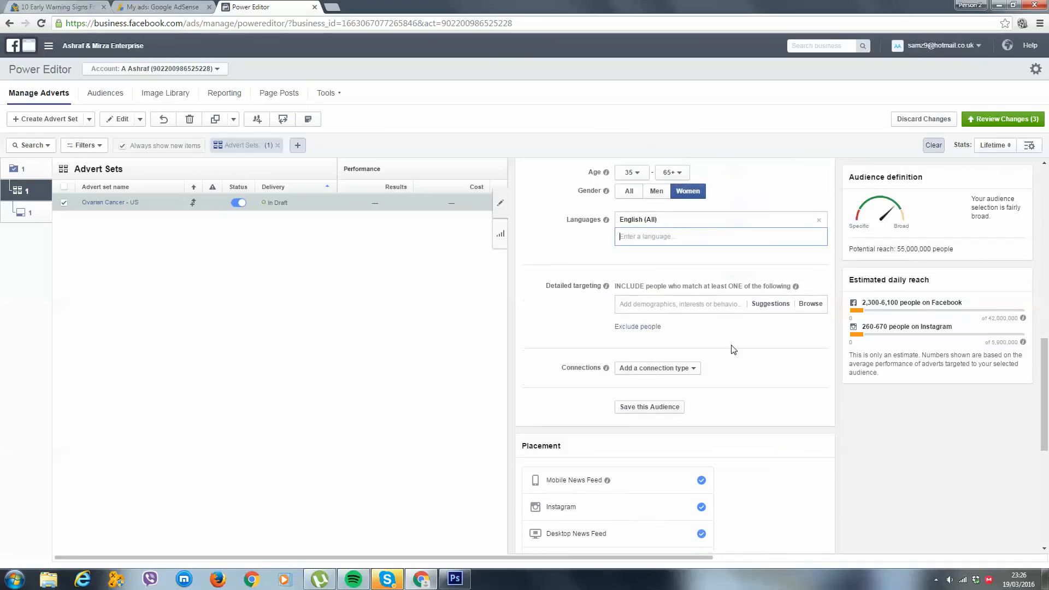
click(704, 307)
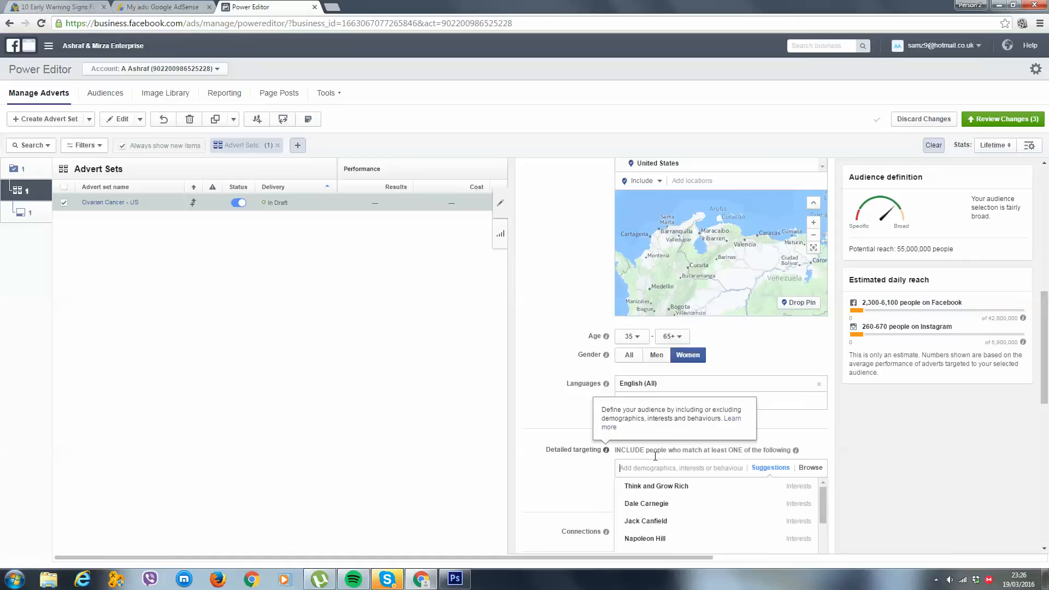
scroll(672, 437, down, 4)
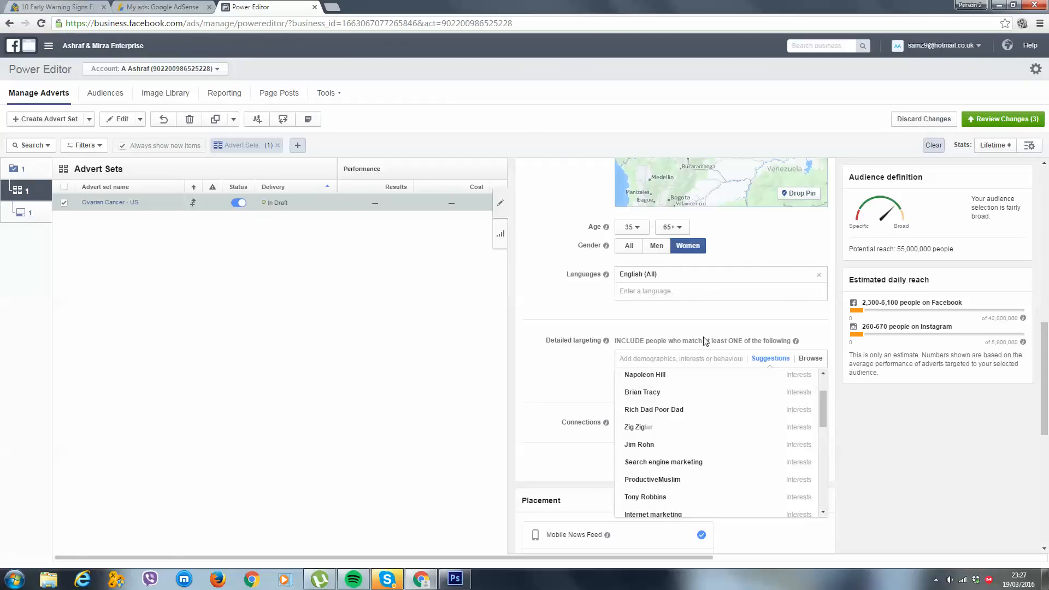
mouse_move(685, 403)
text(ovarian cancer)
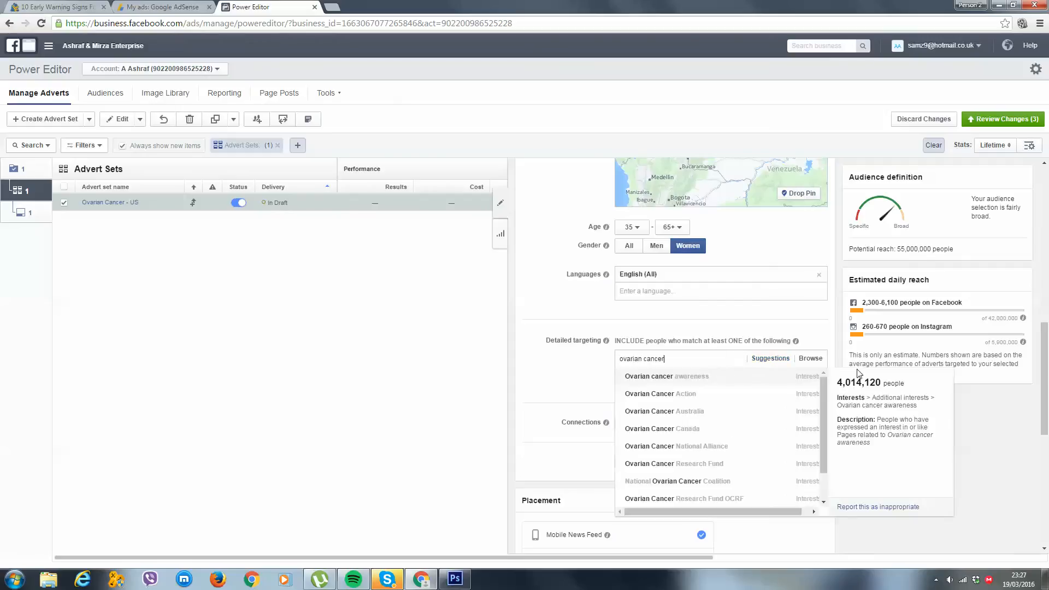
click(663, 377)
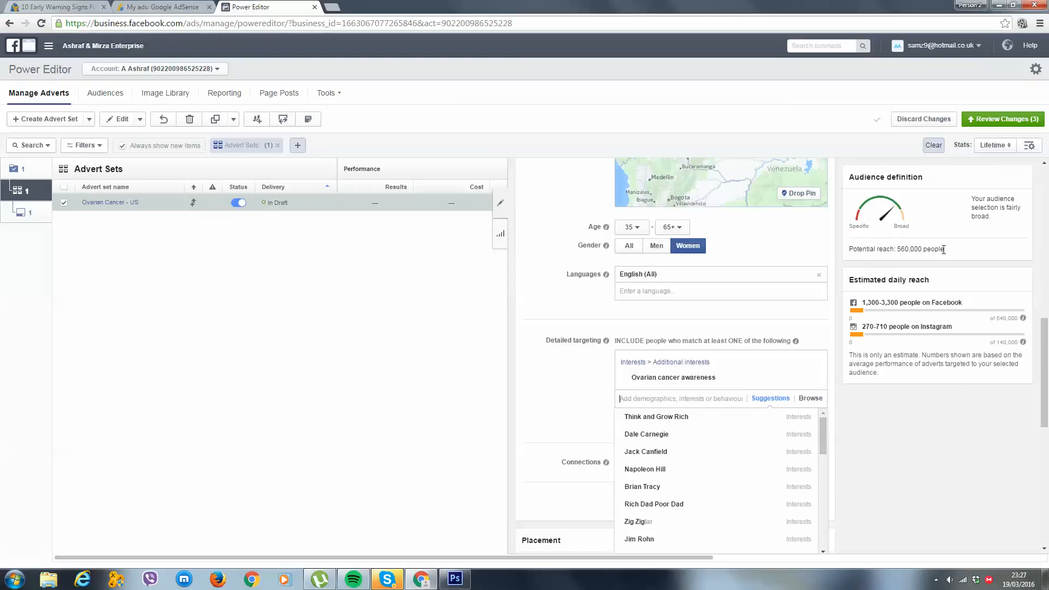
Add the interests Ovarian Cancer National Alliance and Ovarian Cancer Research Fund to the detailed targeting
text(ovarian cancer)
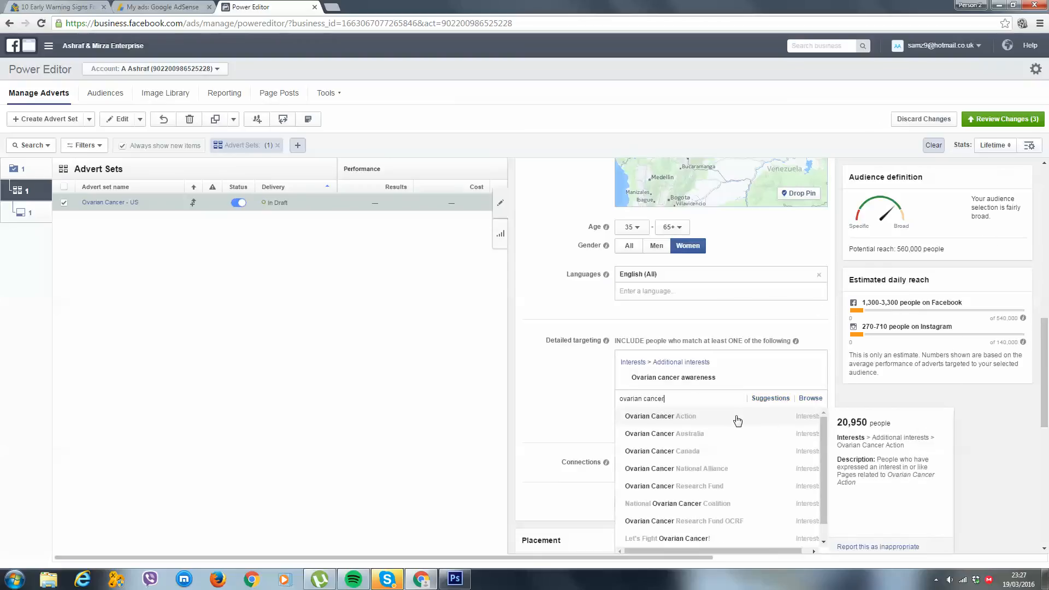
click(693, 471)
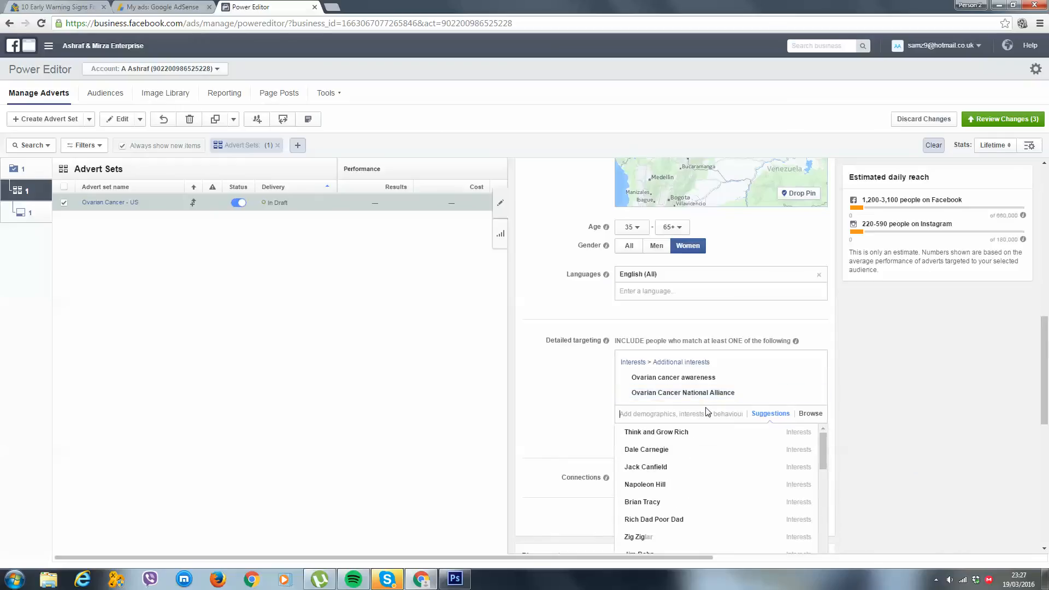
text(ovarian cancer)
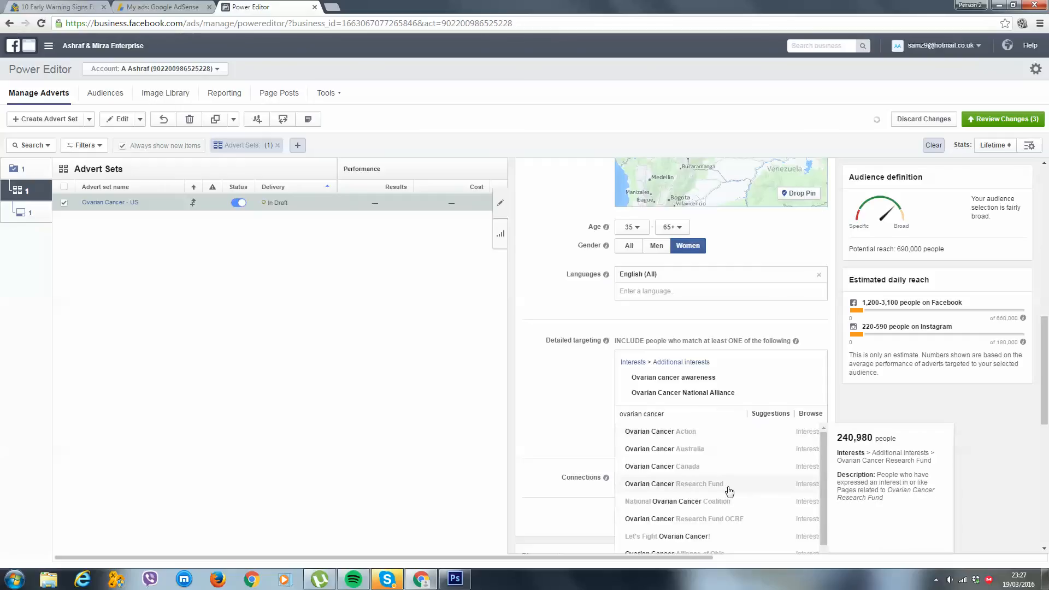
click(729, 486)
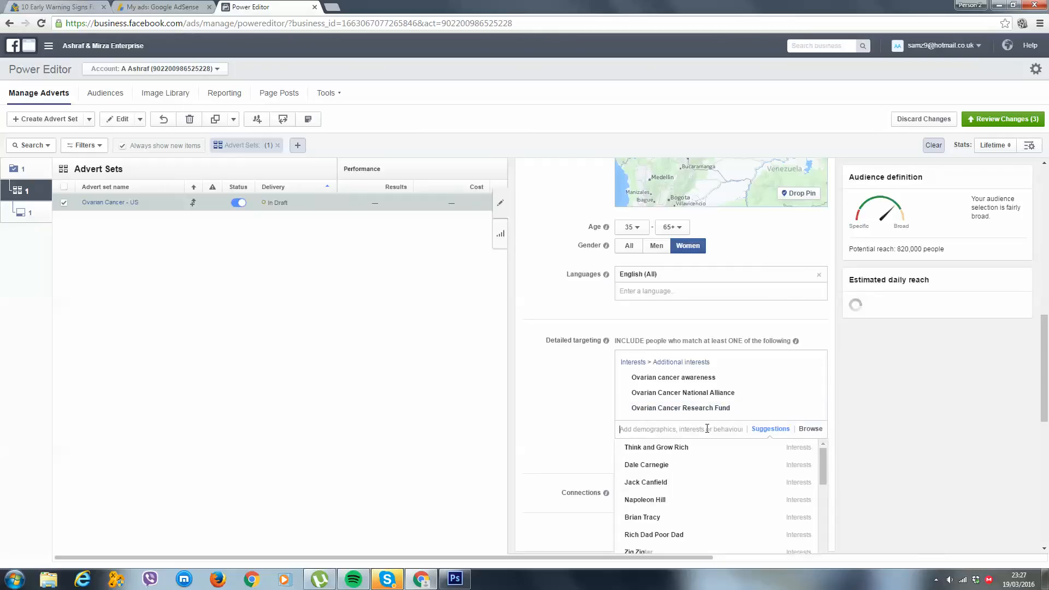
Look through the suggested interests and add Ovarian cyst awareness to the detailed targeting
click(760, 430)
click(761, 429)
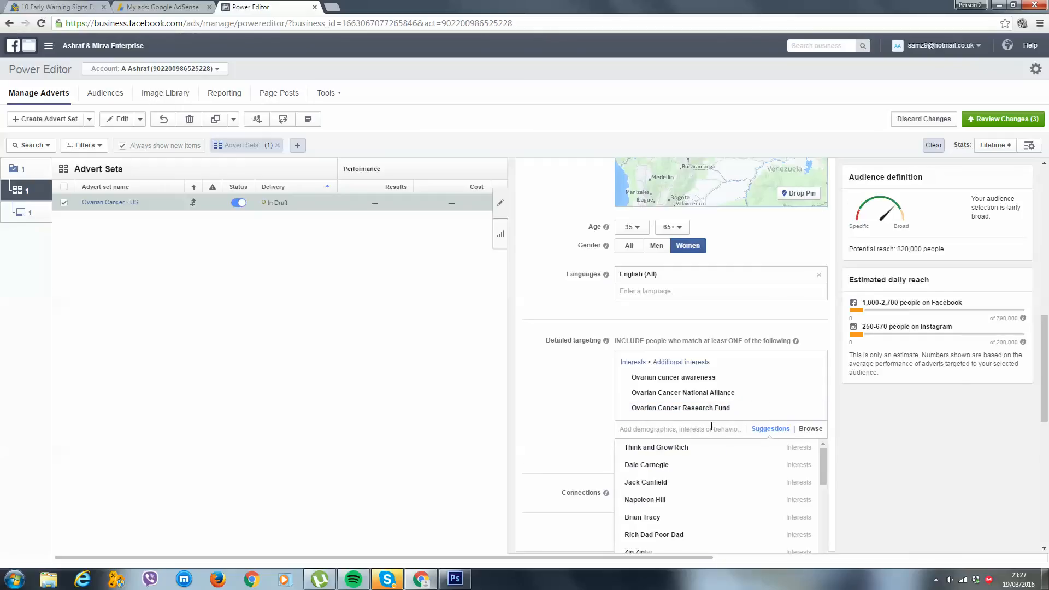
scroll(714, 429, down, 1)
scroll(714, 453, down, 5)
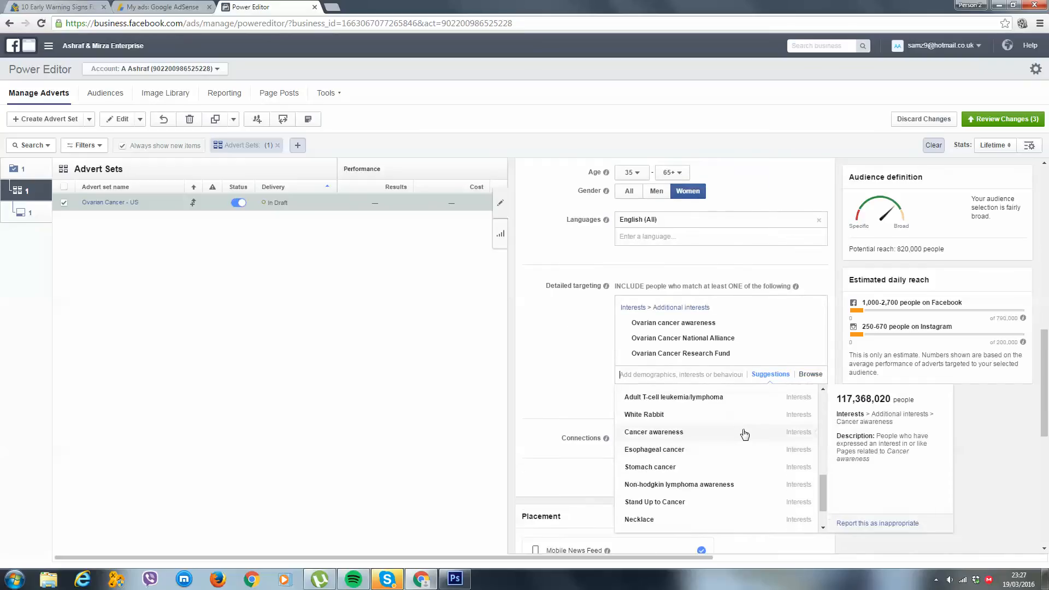
scroll(667, 475, up, 1)
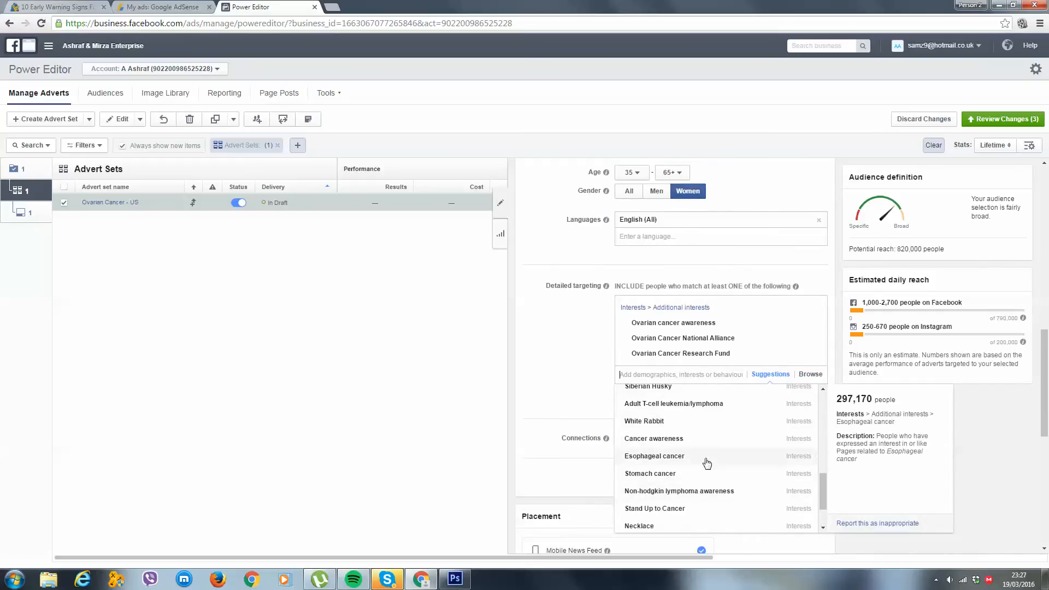
scroll(693, 452, down, 1)
scroll(693, 453, down, 3)
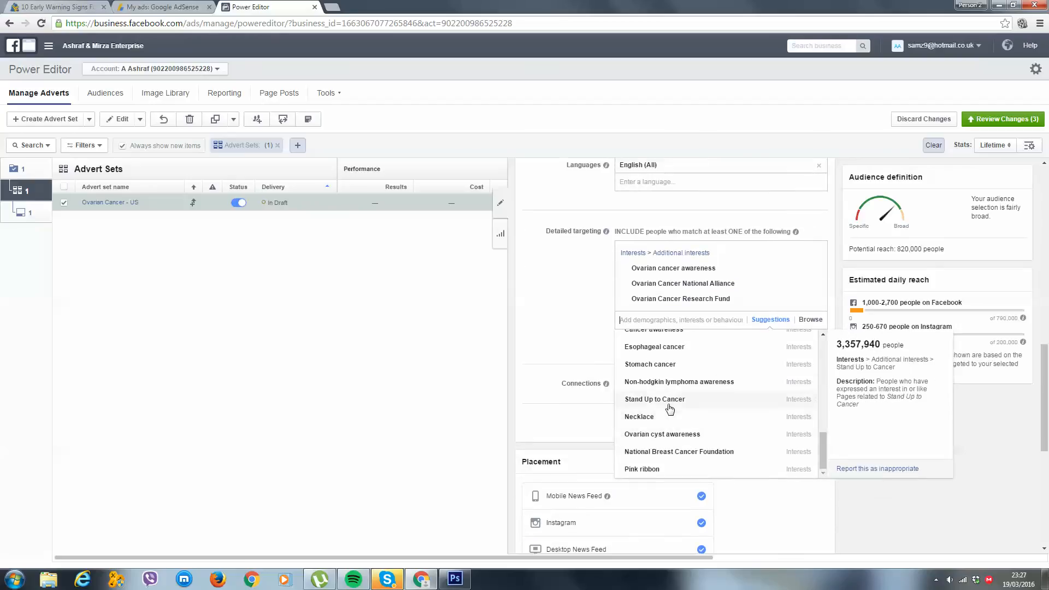
click(671, 435)
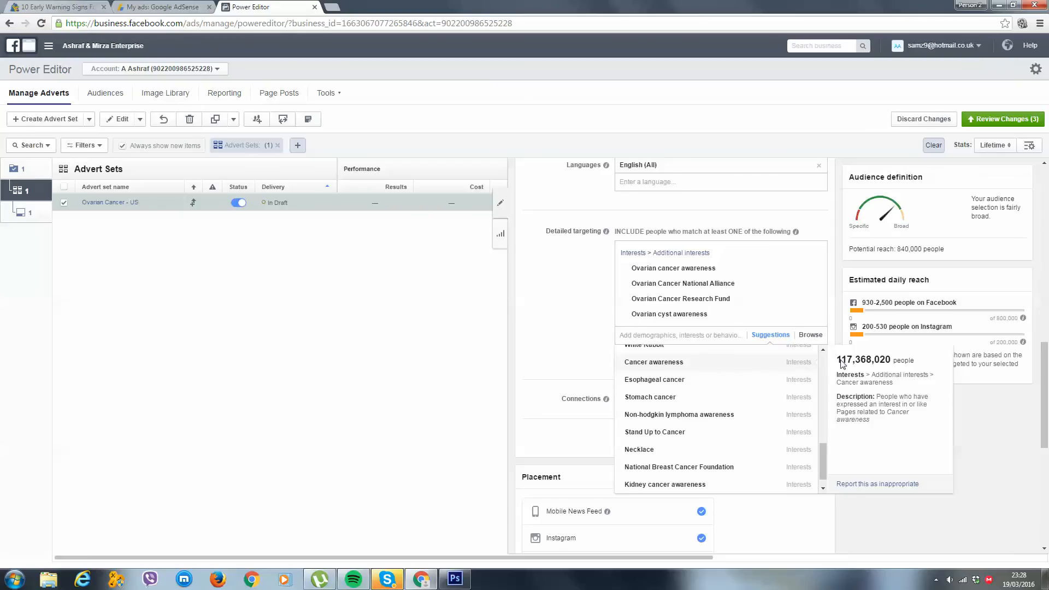
click(735, 367)
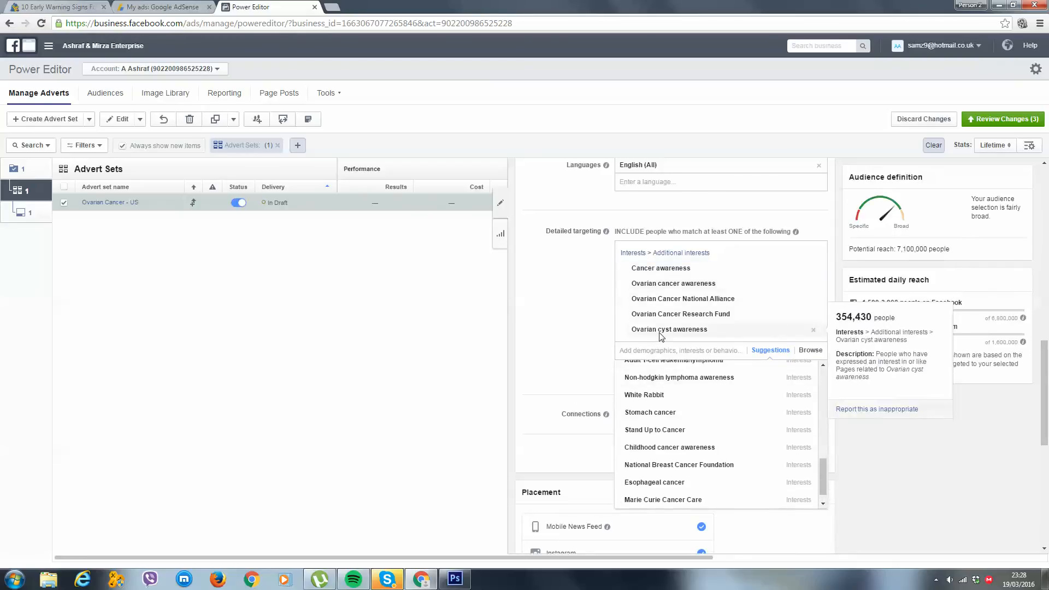
mouse_move(816, 275)
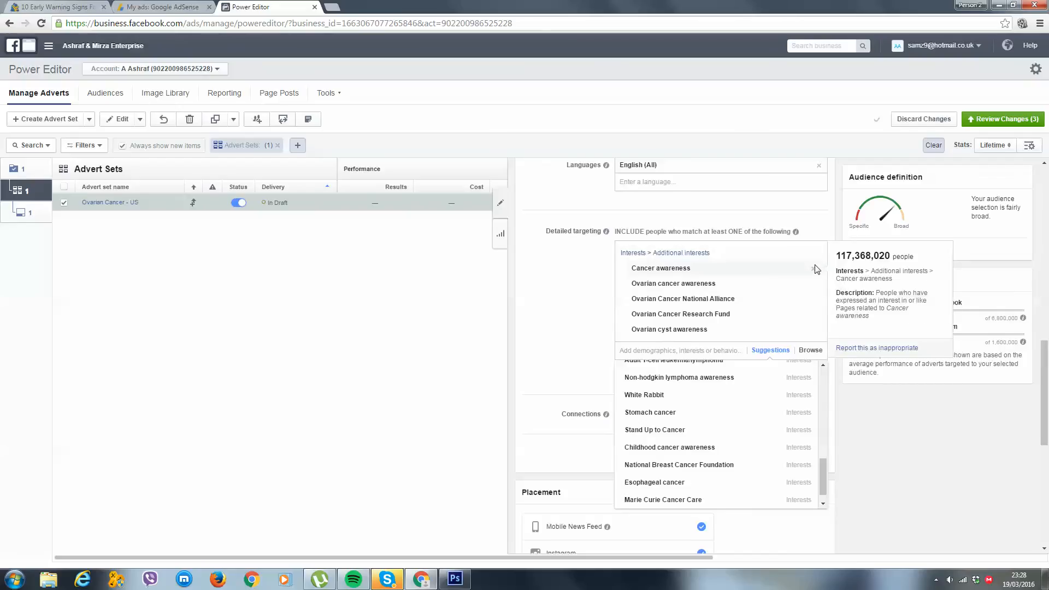
mouse_move(727, 272)
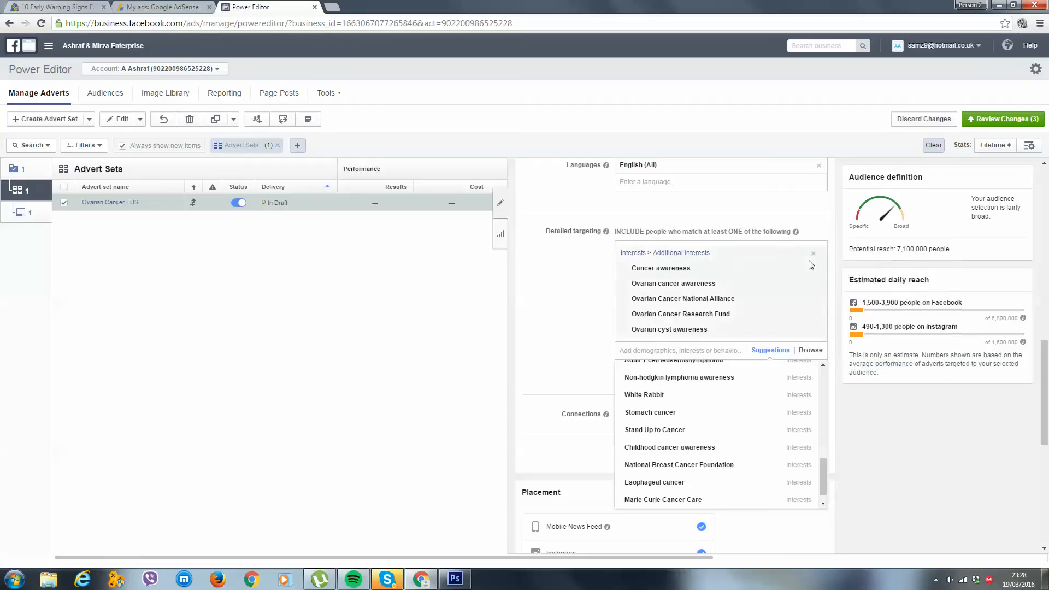
mouse_move(649, 288)
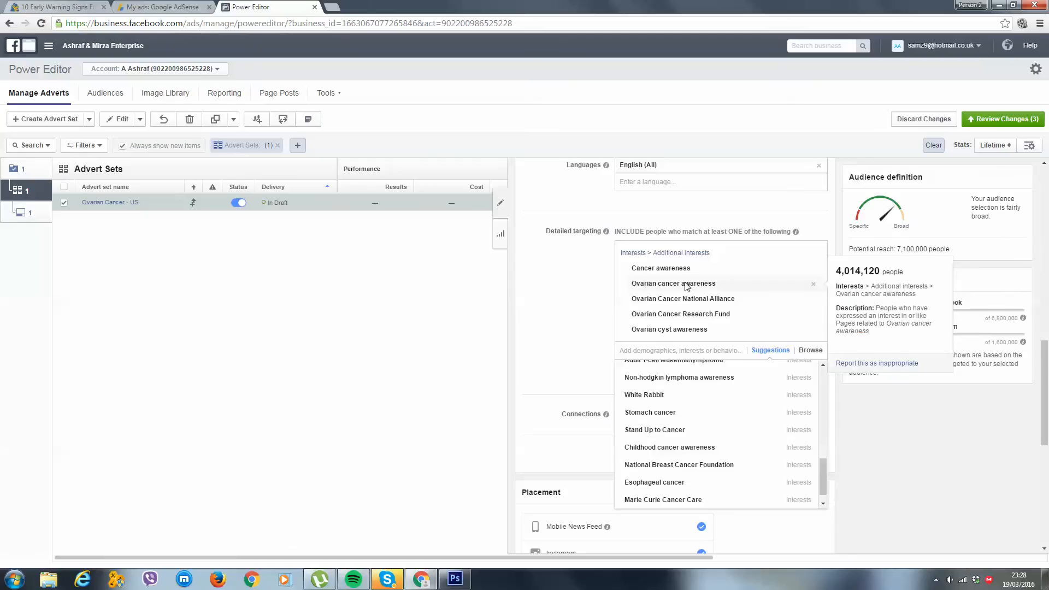
click(813, 269)
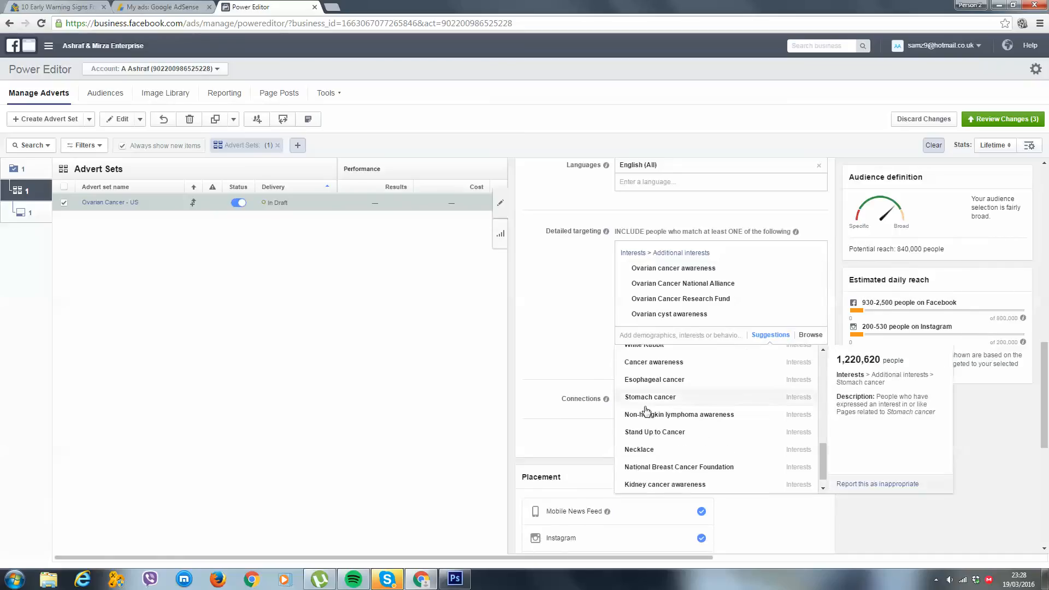
Add the suggested interests National Breast Cancer Foundation and Cancer research to the targeting, and check the audience's potential reach
click(666, 467)
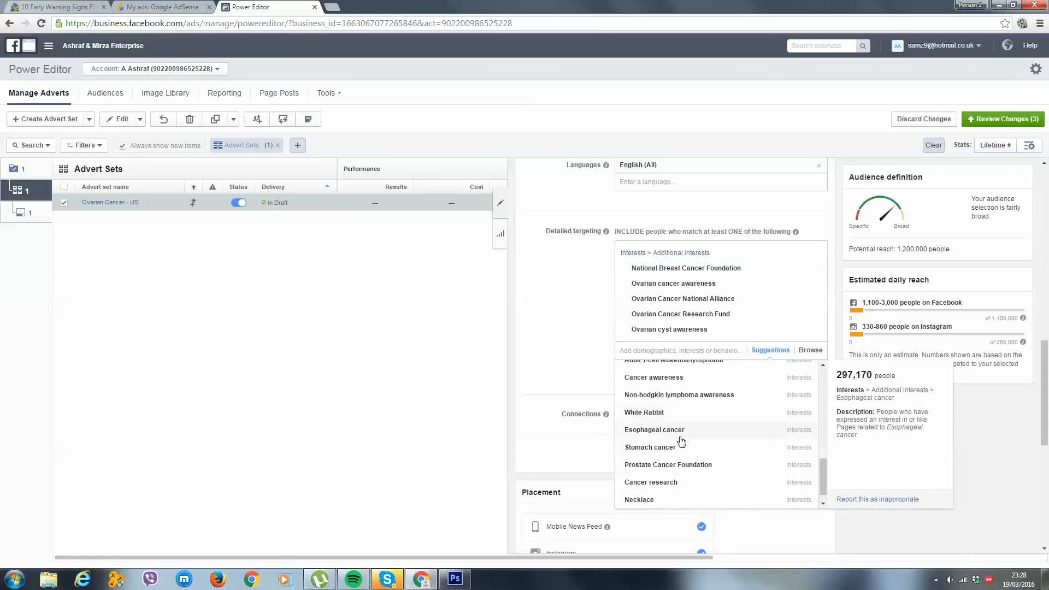
scroll(678, 440, down, 1)
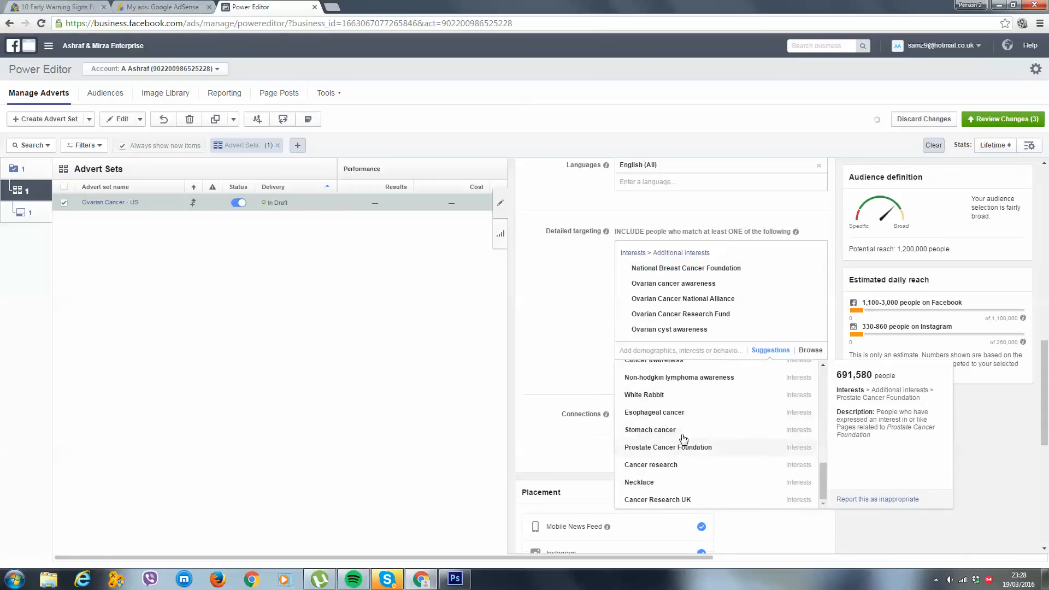
click(679, 467)
click(990, 470)
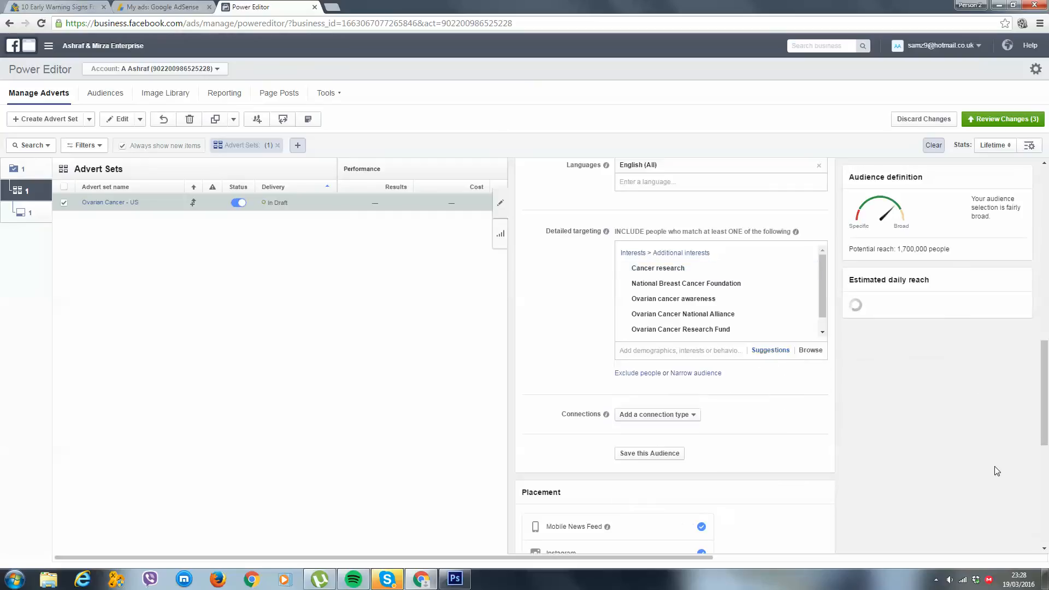
drag(966, 246, 896, 249)
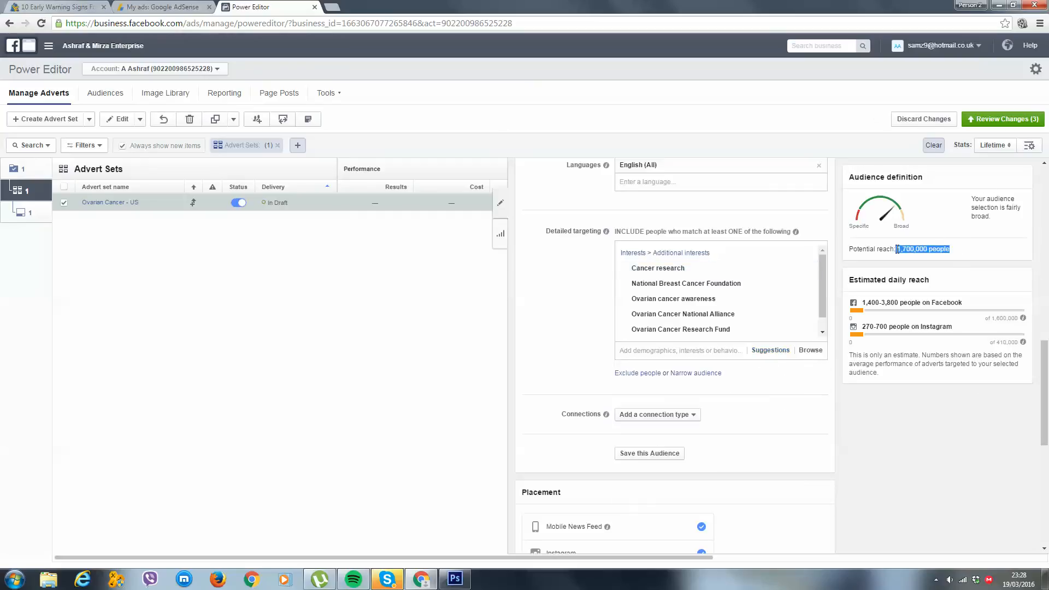
click(946, 416)
Exclude Desktop Right Column from the advert set's placements, keeping Mobile News Feed, Instagram and Desktop News Feed
scroll(943, 416, down, 2)
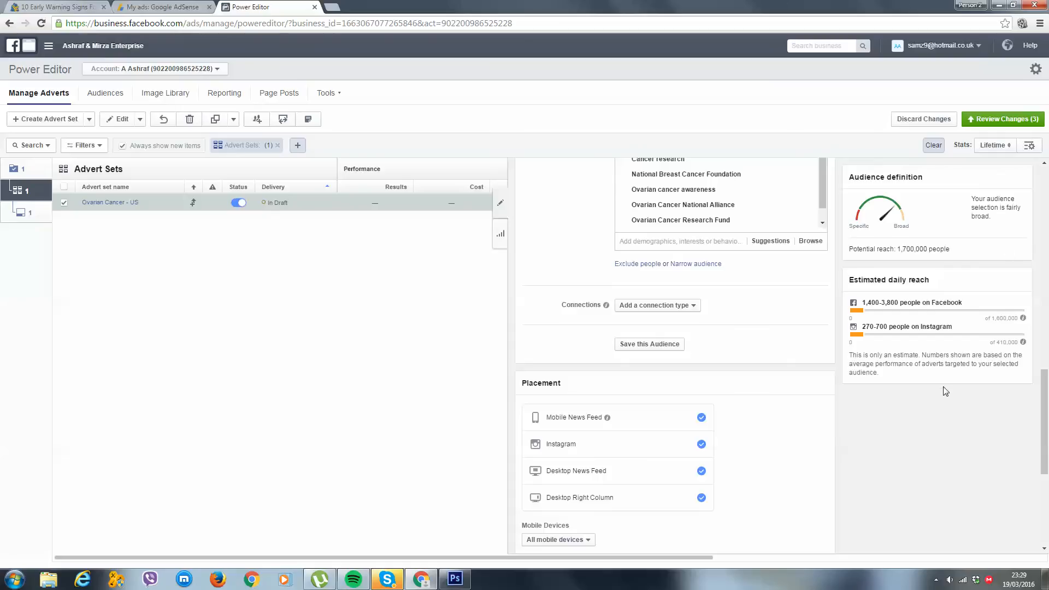
scroll(886, 421, down, 1)
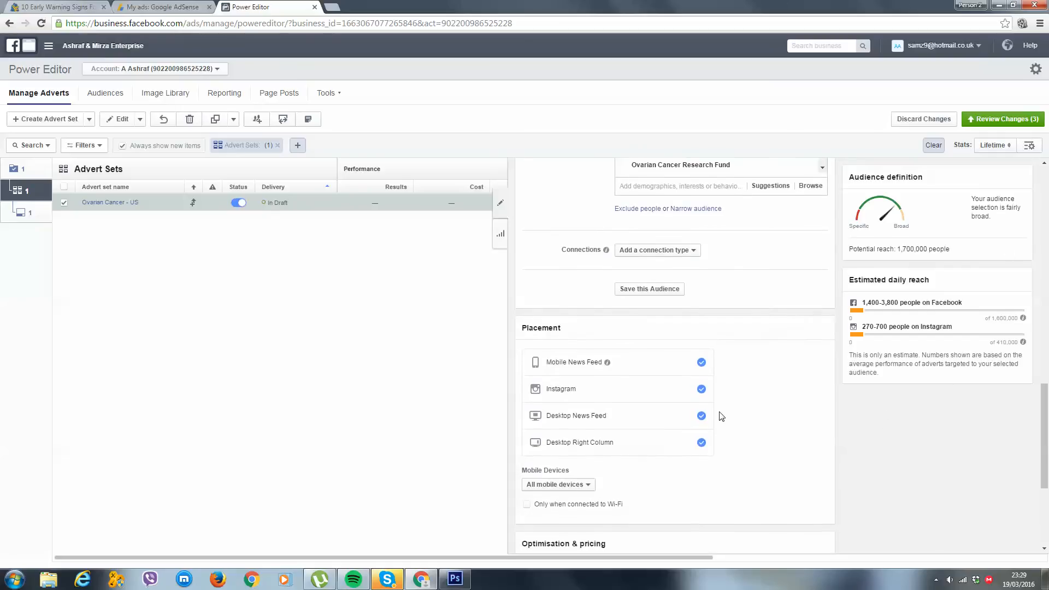
scroll(720, 413, down, 1)
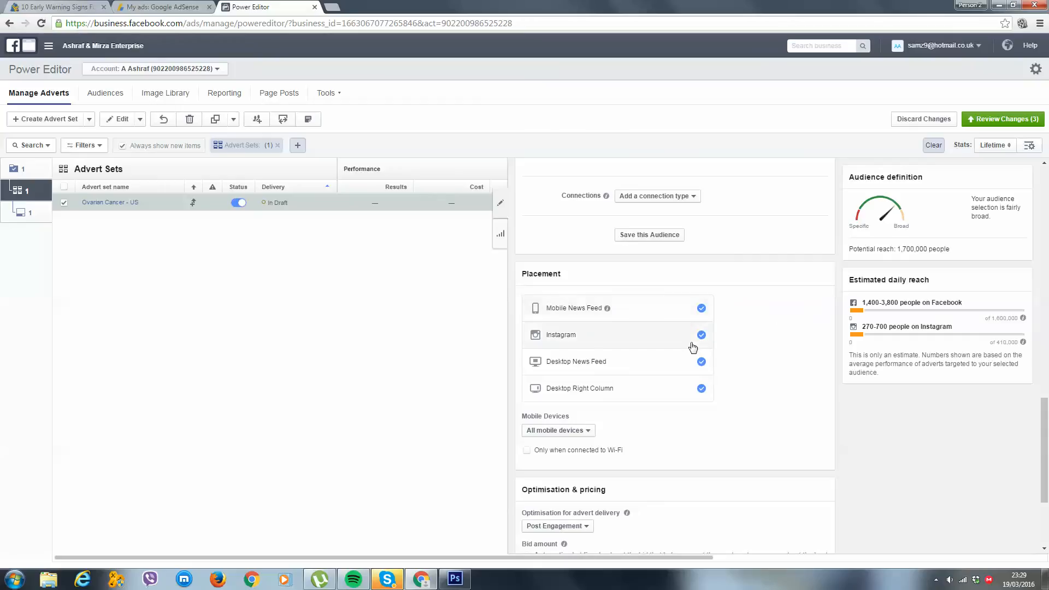
click(689, 388)
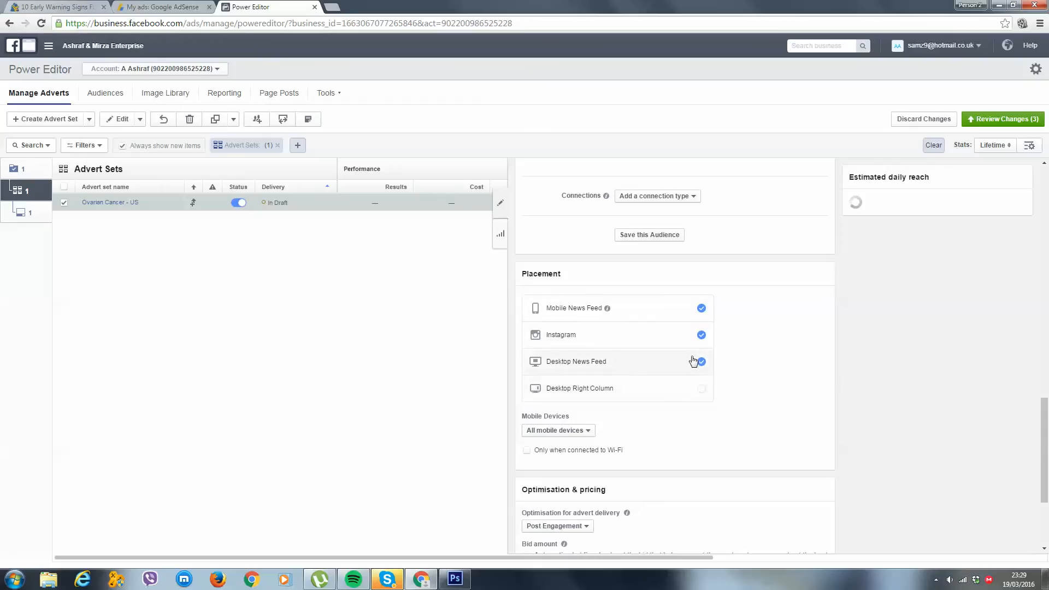
click(699, 309)
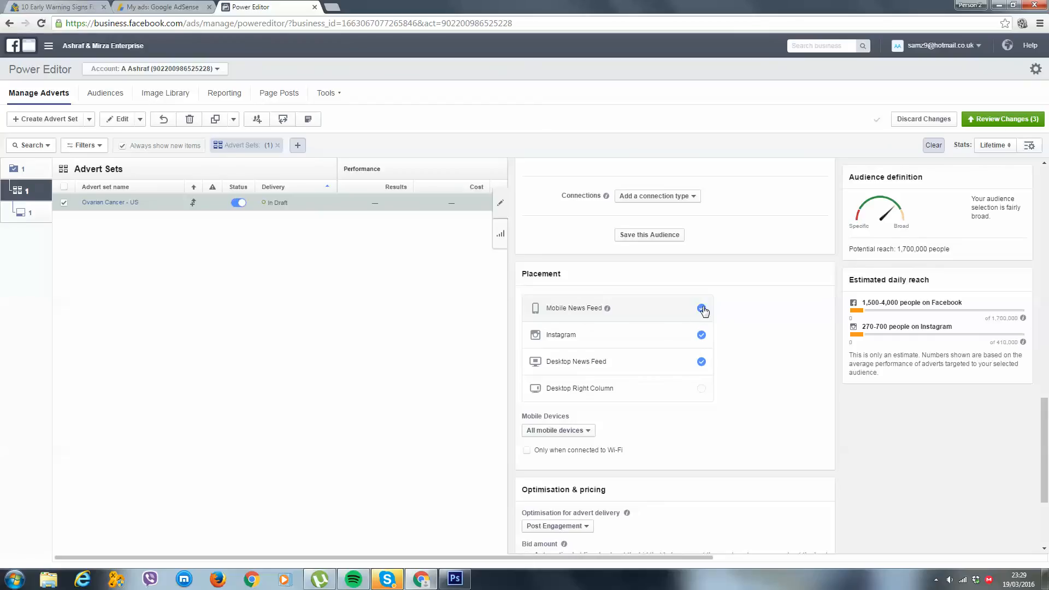
Remove Mobile News Feed and Instagram from the advert set's placements, keeping only Desktop News Feed
click(702, 310)
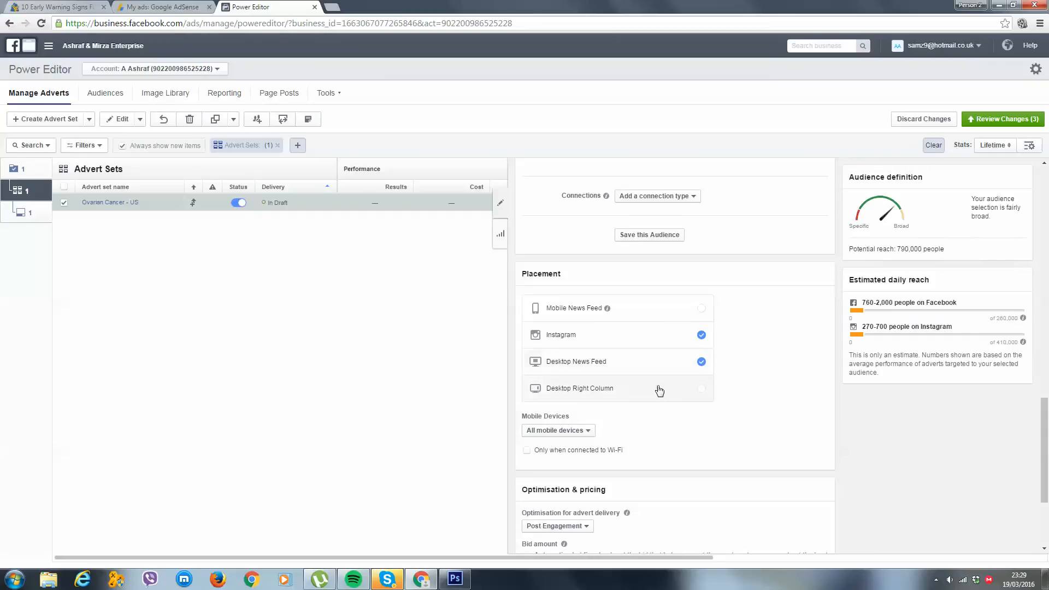
click(663, 334)
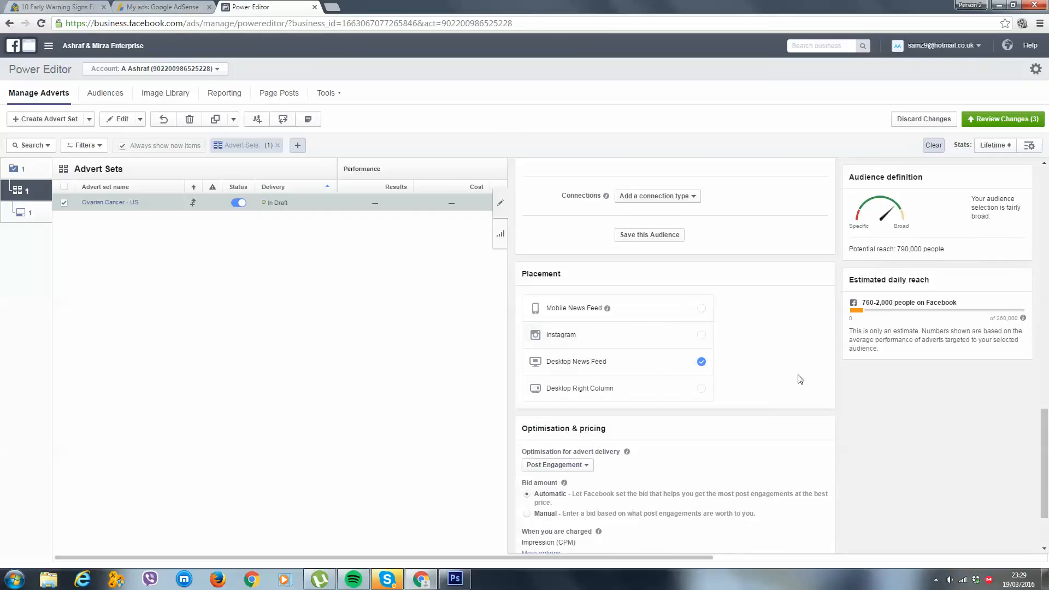
scroll(798, 377, up, 1)
scroll(798, 383, up, 2)
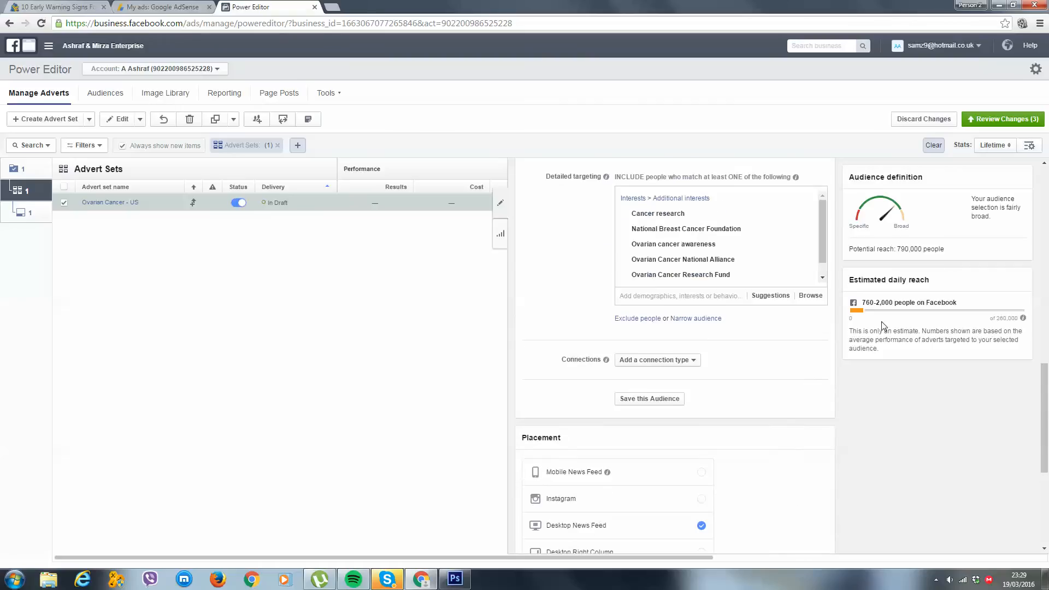
Toggle the Mobile News Feed placement on and off to compare the audience's potential reach, leaving it excluded
scroll(710, 407, down, 2)
click(698, 372)
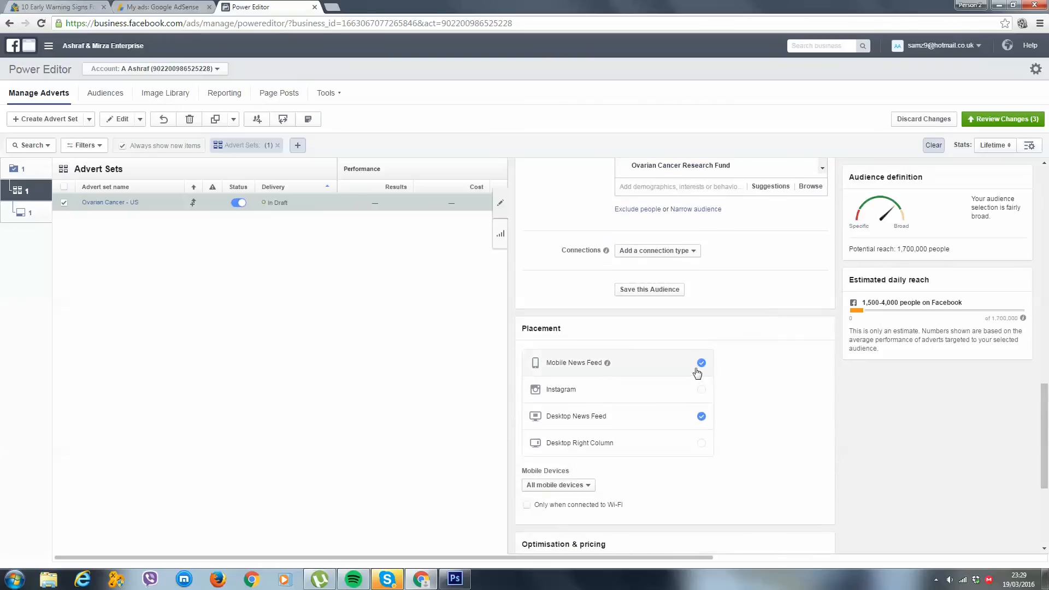
click(697, 372)
mouse_move(608, 364)
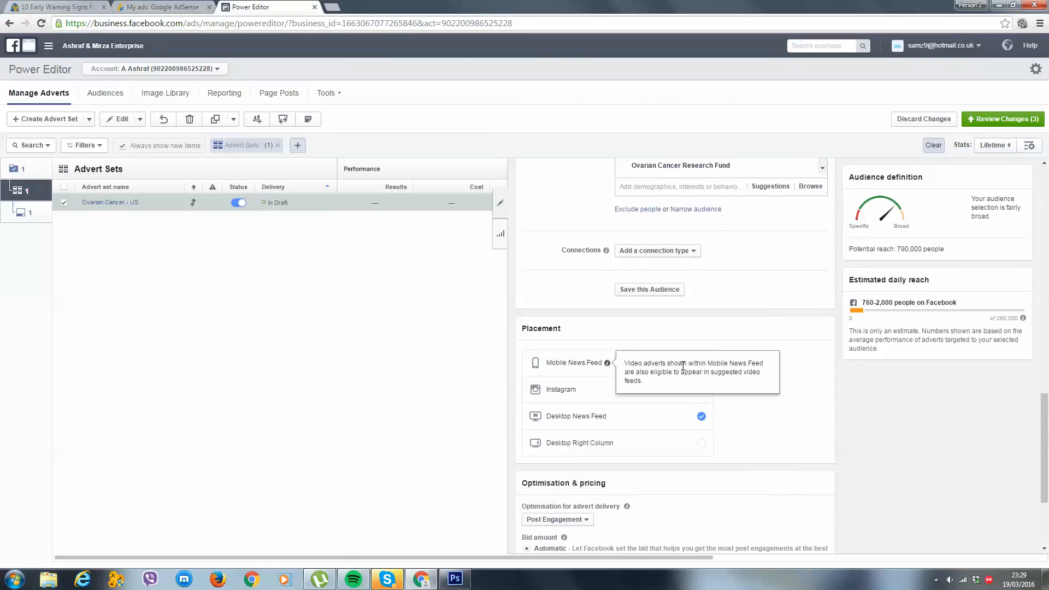
click(700, 363)
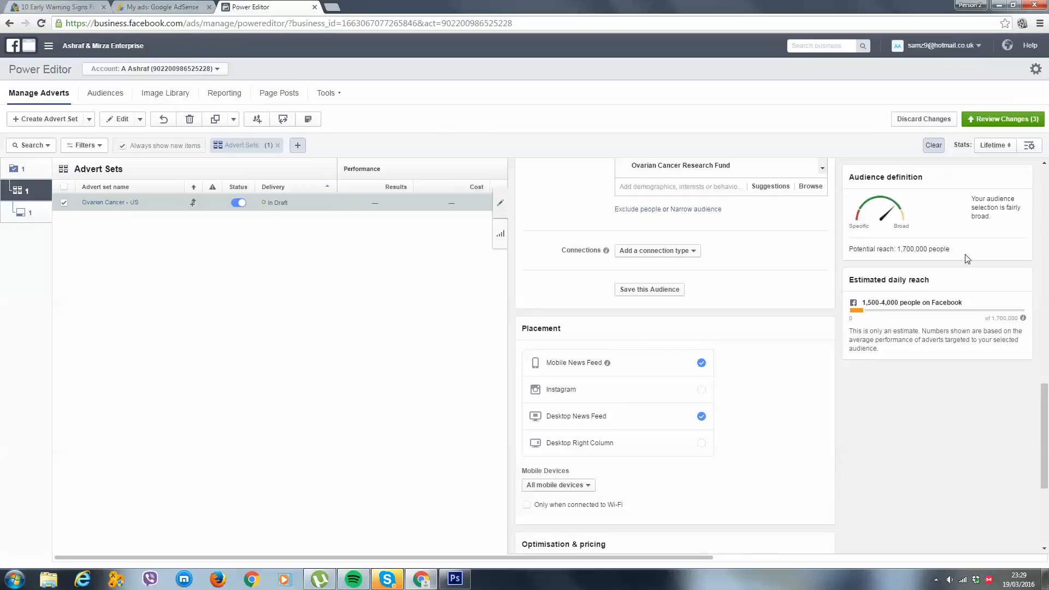
click(701, 363)
scroll(809, 336, down, 3)
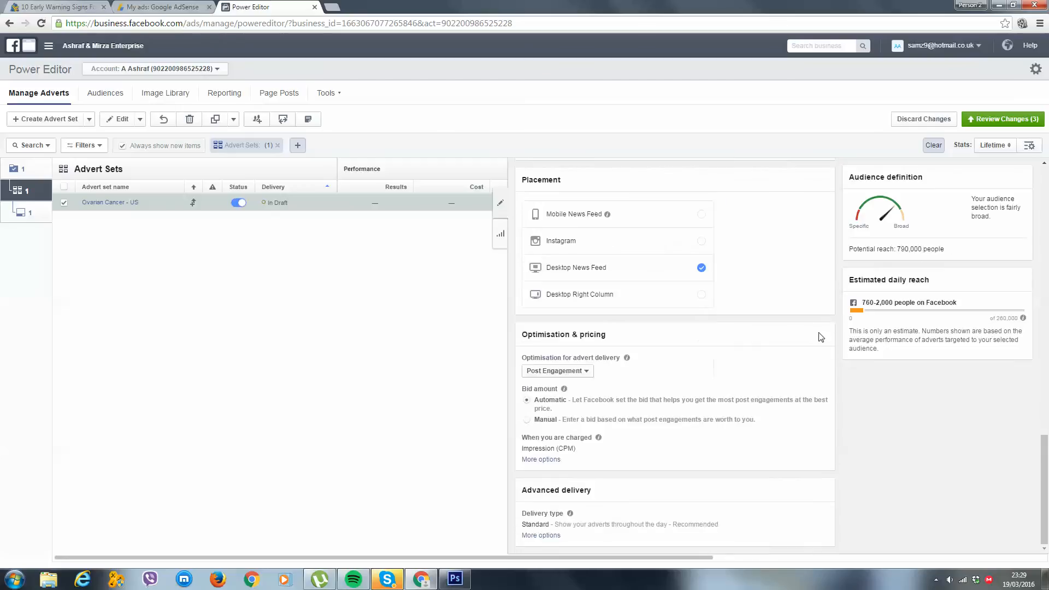
Search for breast cancer interests and add Breast Cancer Campaign and Breast Cancer Now to the detailed targeting
scroll(797, 312, up, 8)
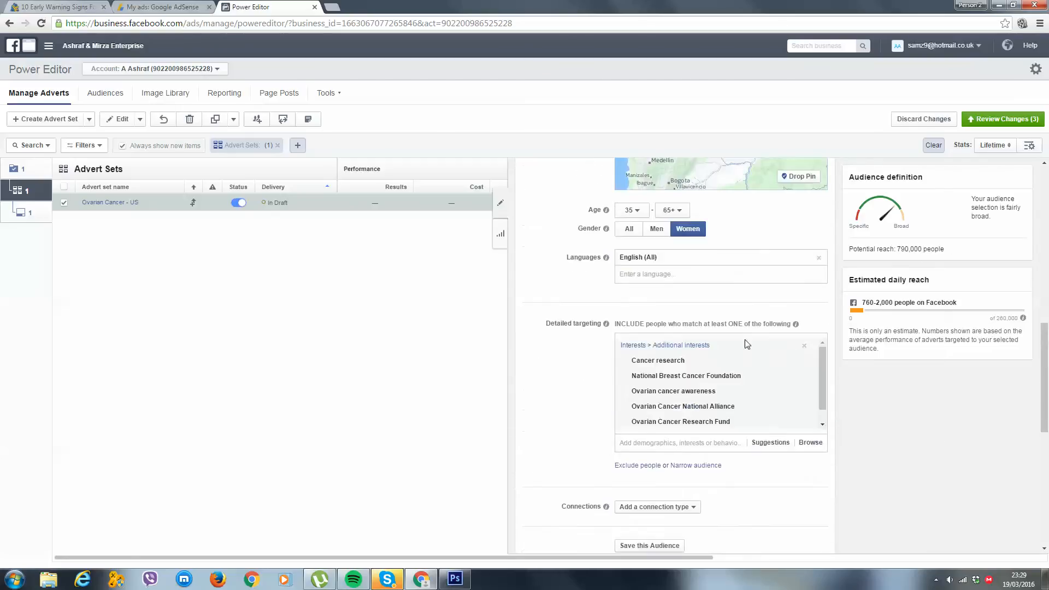
click(682, 421)
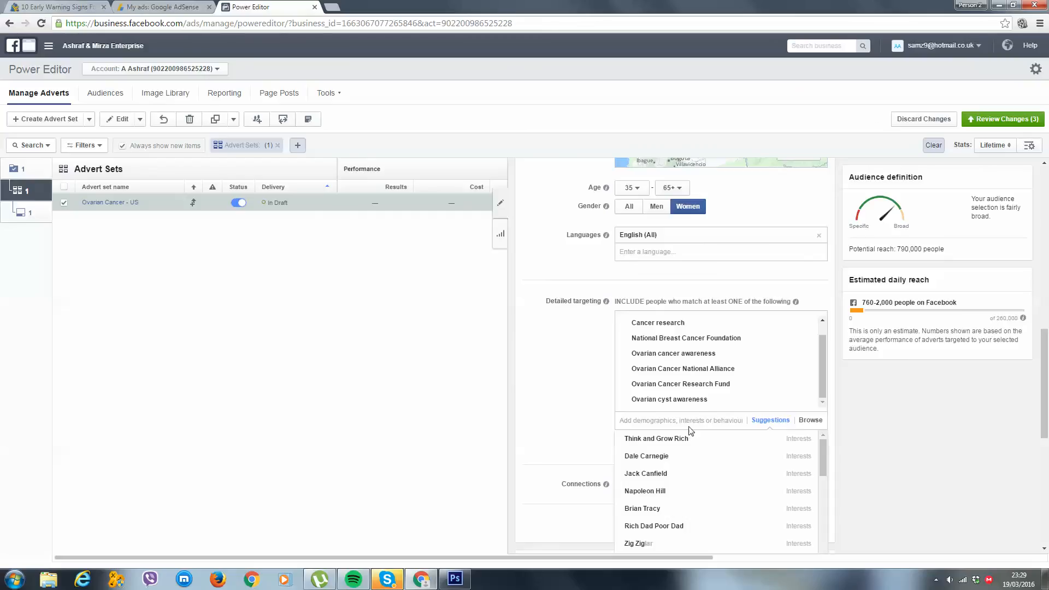
text(breast cancer)
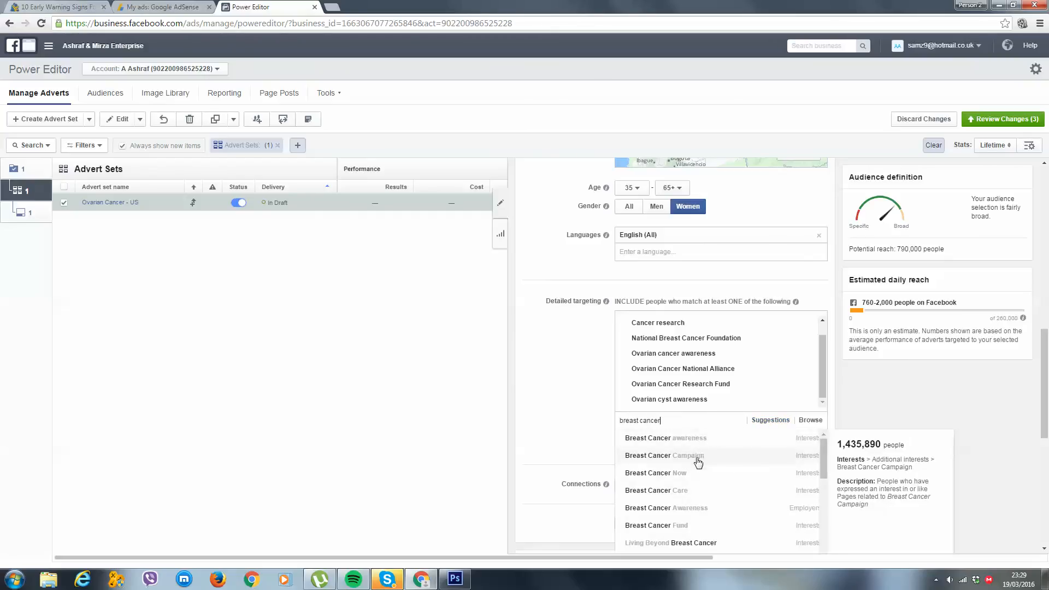
click(698, 456)
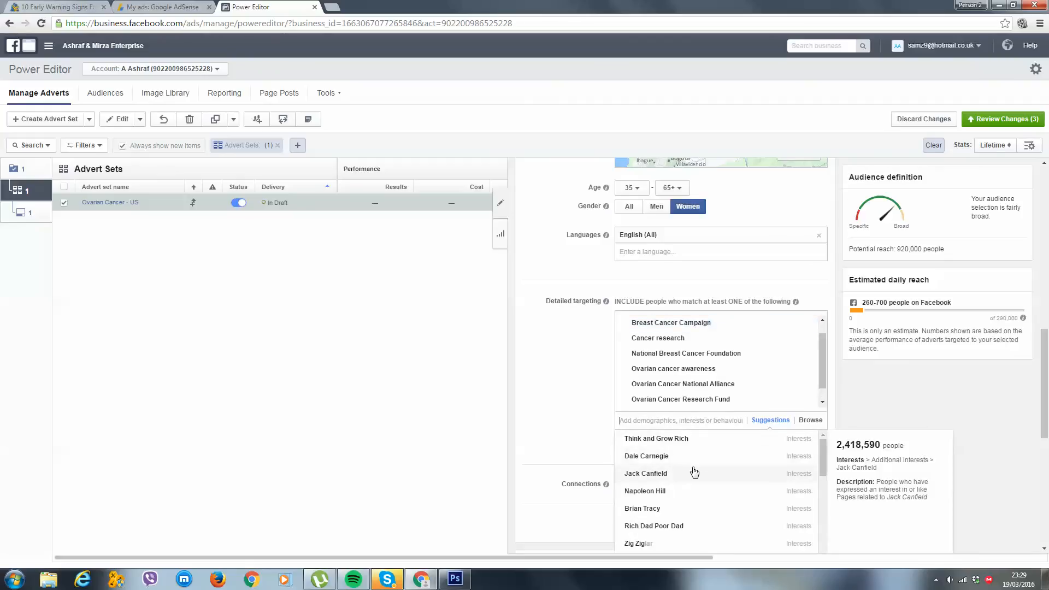
text(b)
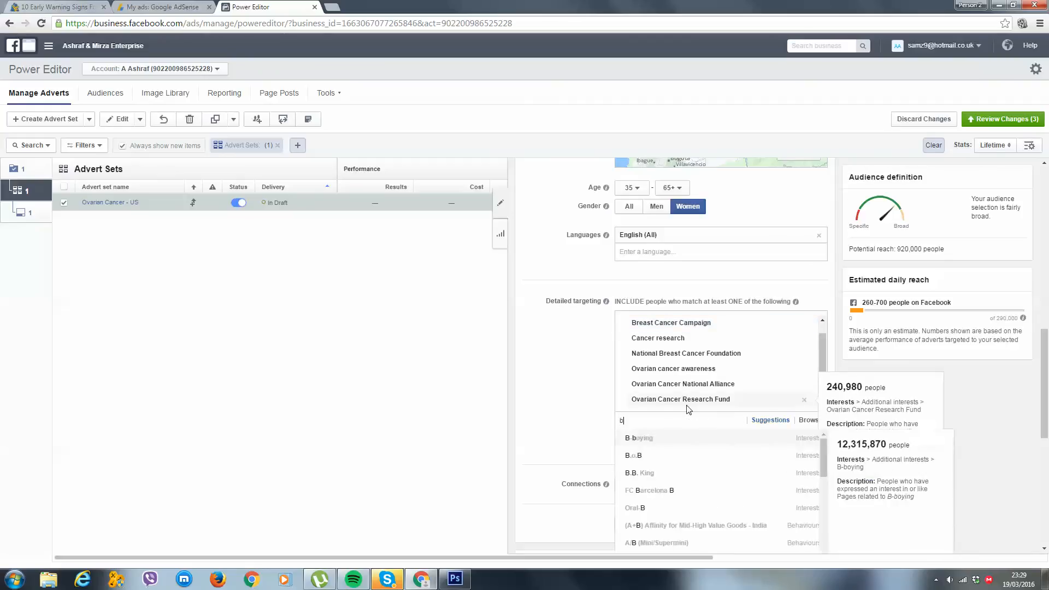
text(reast canc)
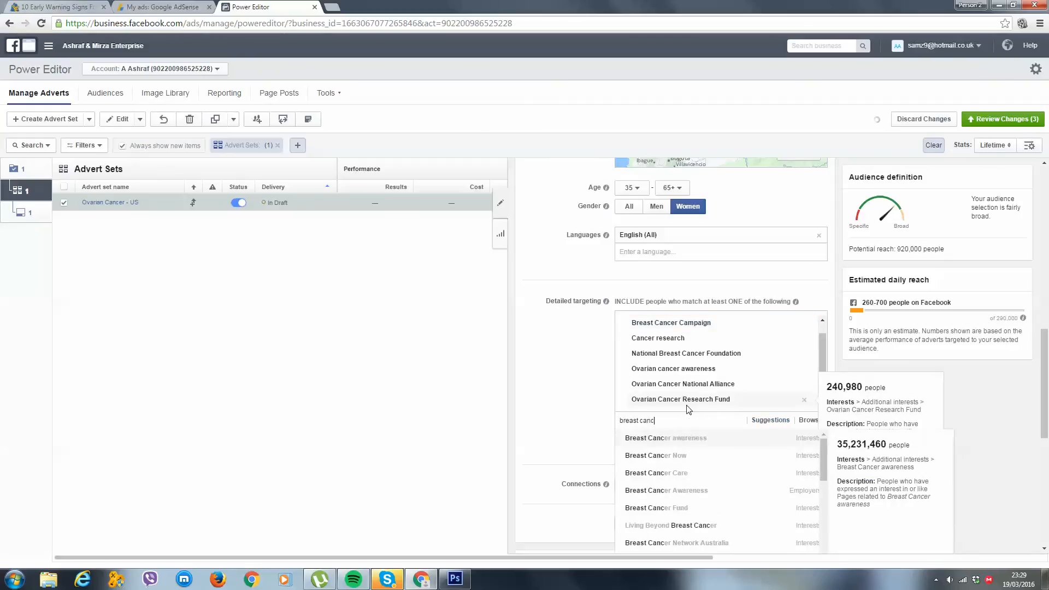
click(680, 456)
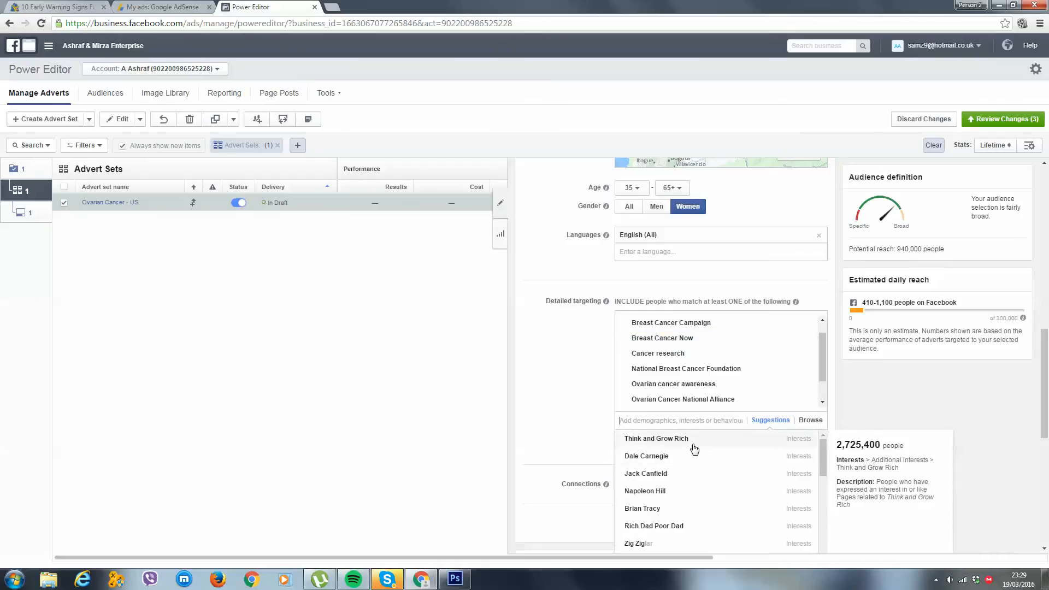
Try adding the interest Breast Cancer awareness to the detailed targeting, and remove it again
text(breast)
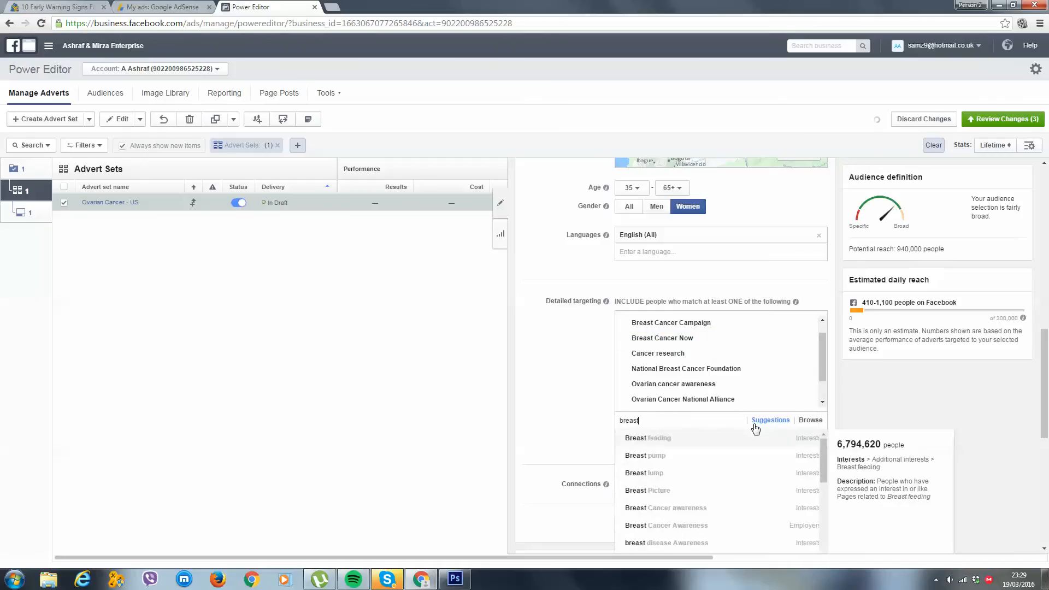
text( cancer)
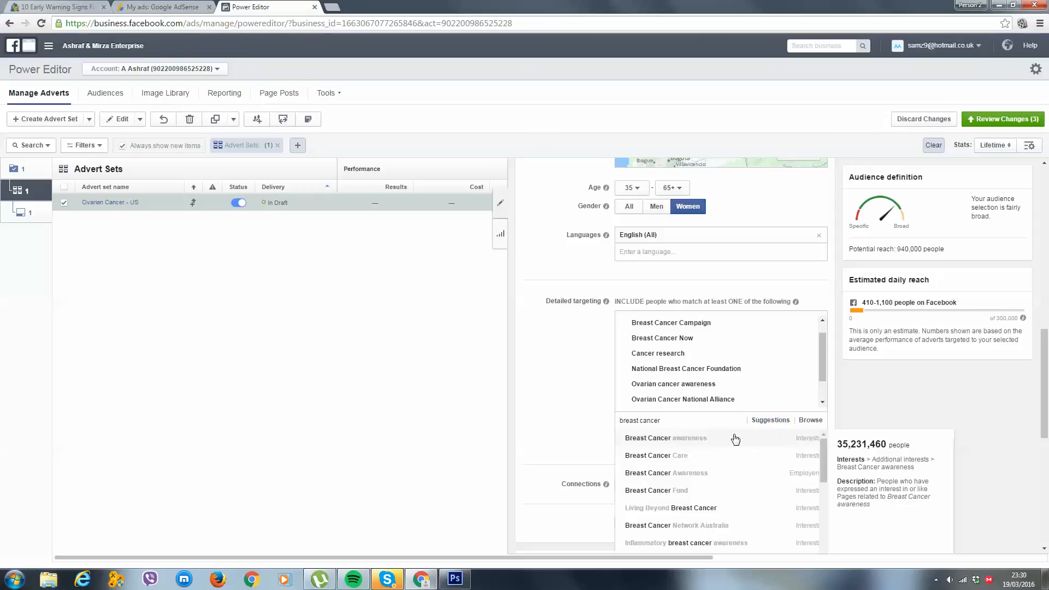
click(735, 445)
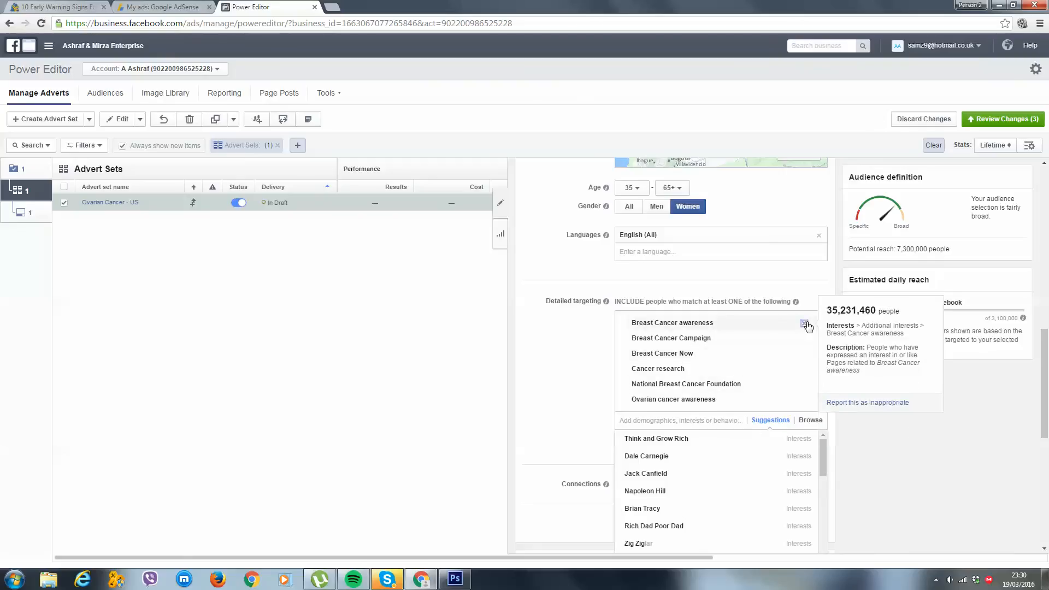
click(804, 324)
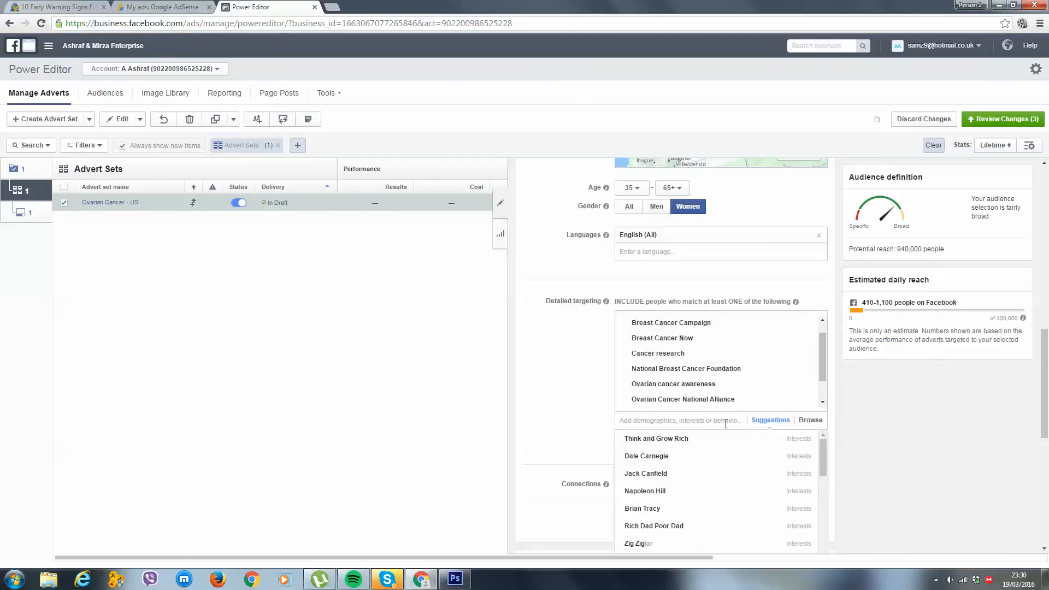
Look through the breast cancer interests and add National Breast Cancer Awareness Month to the detailed targeting
text(breast cancer)
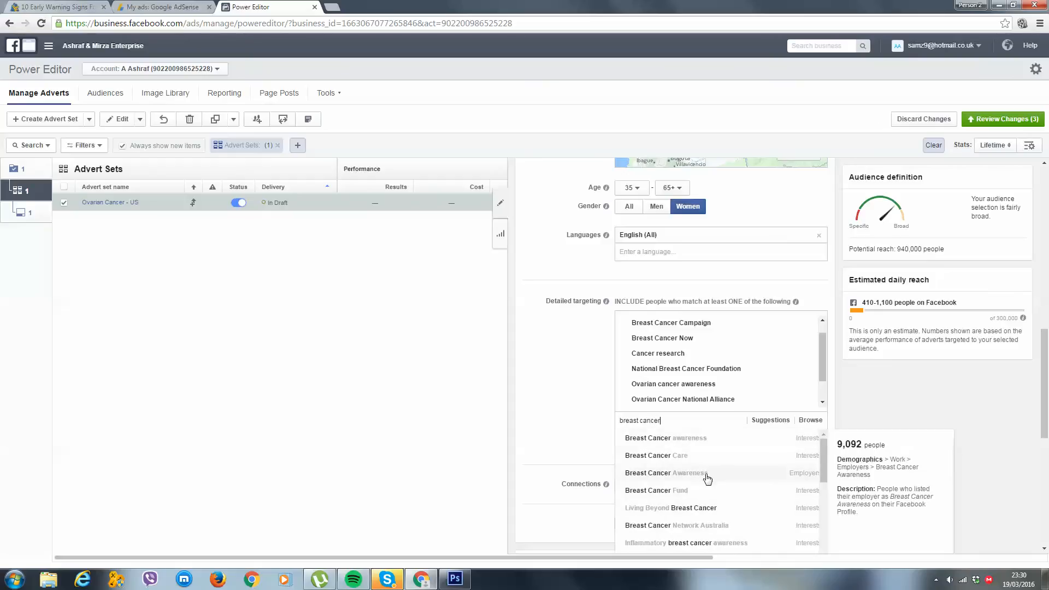
scroll(704, 497, down, 1)
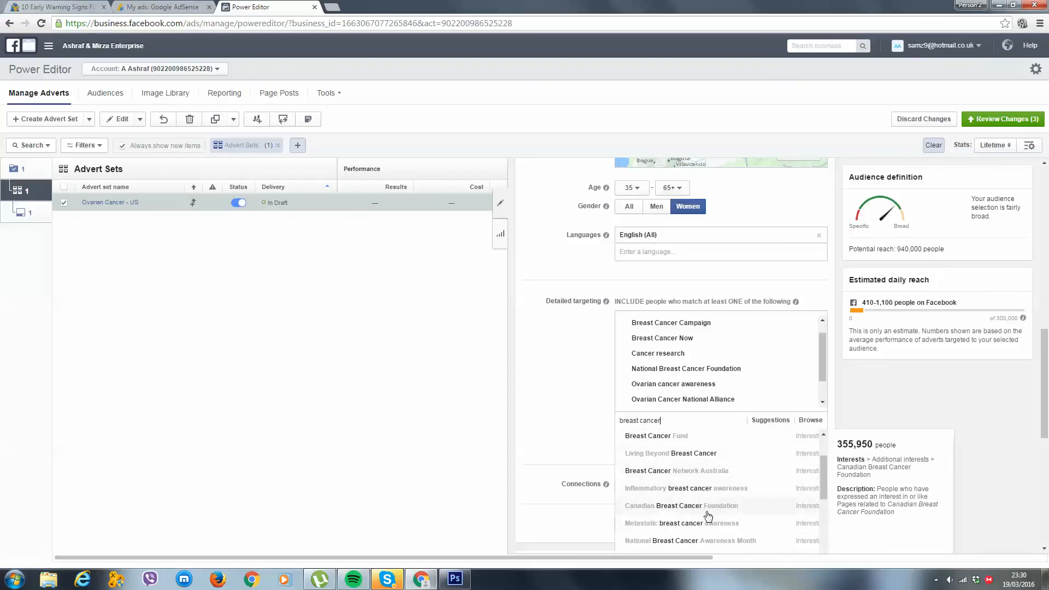
scroll(710, 514, down, 1)
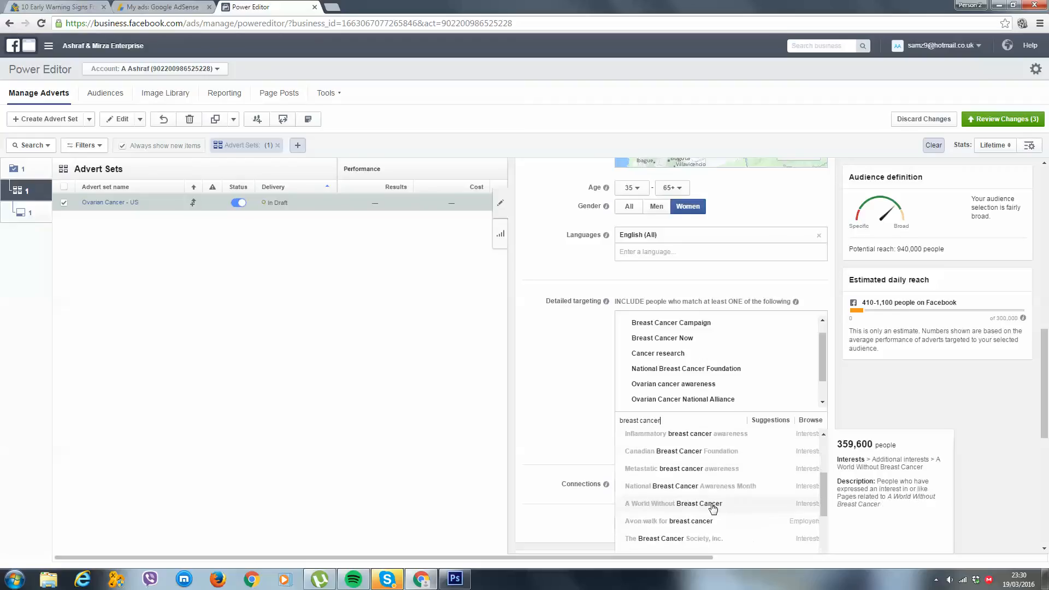
click(681, 489)
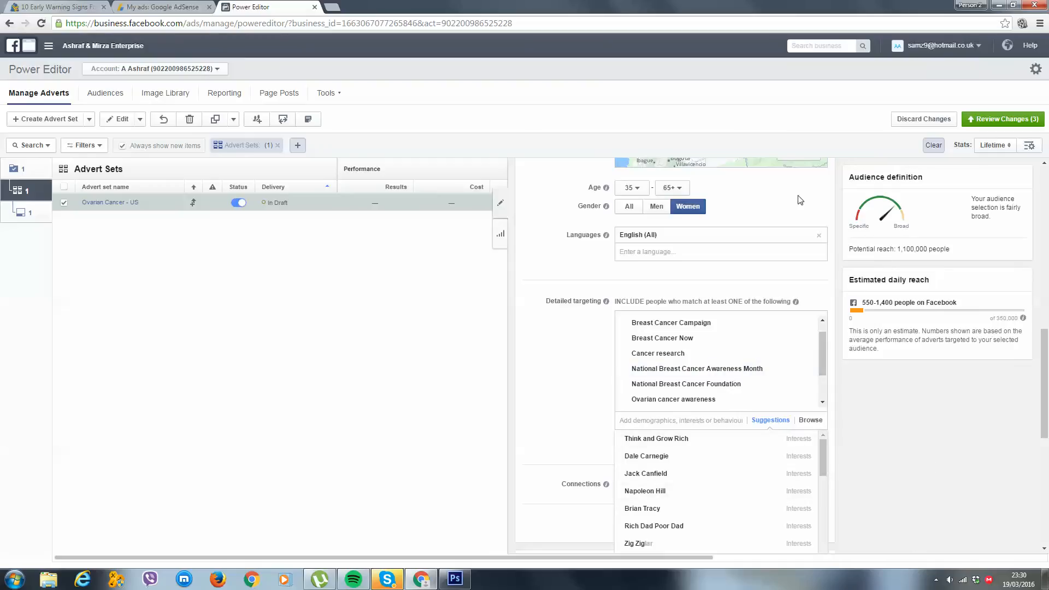
mouse_move(700, 385)
mouse_move(719, 348)
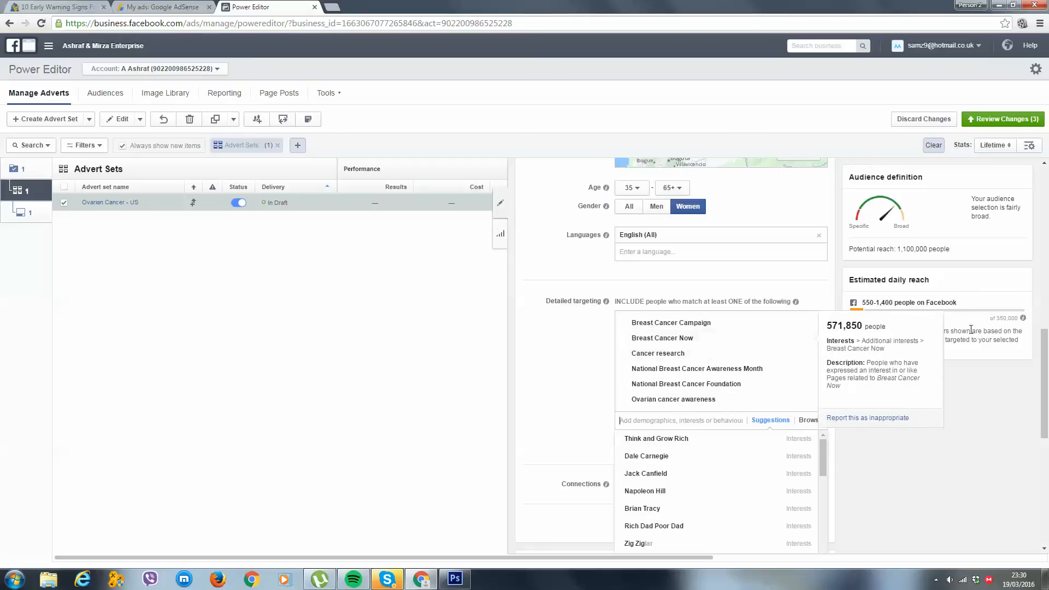
click(885, 408)
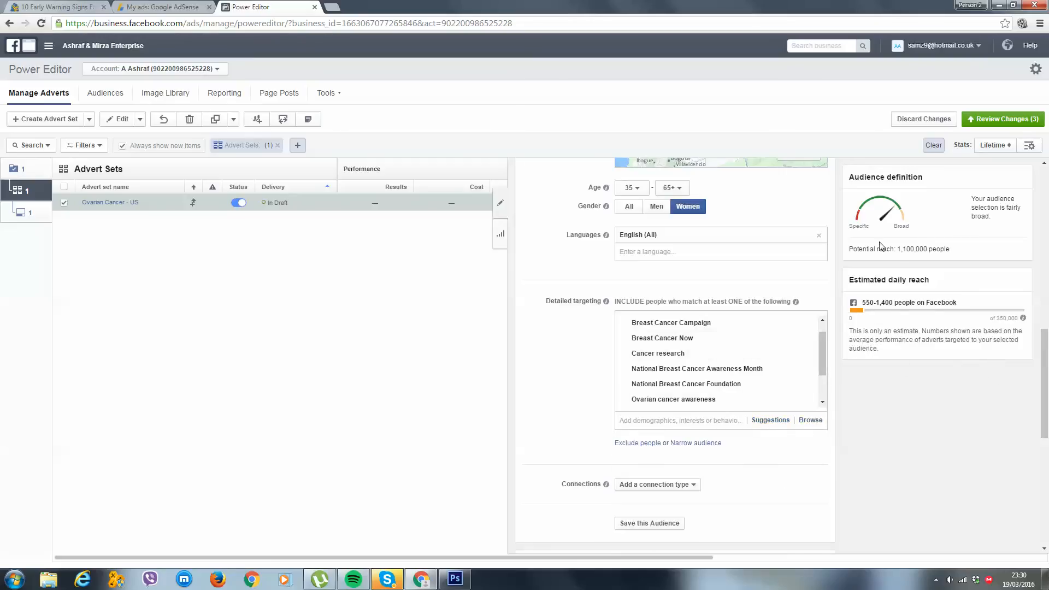
Review the advert set's placement, optimisation and pricing, advanced delivery and audience settings
scroll(755, 392, down, 2)
scroll(684, 392, down, 5)
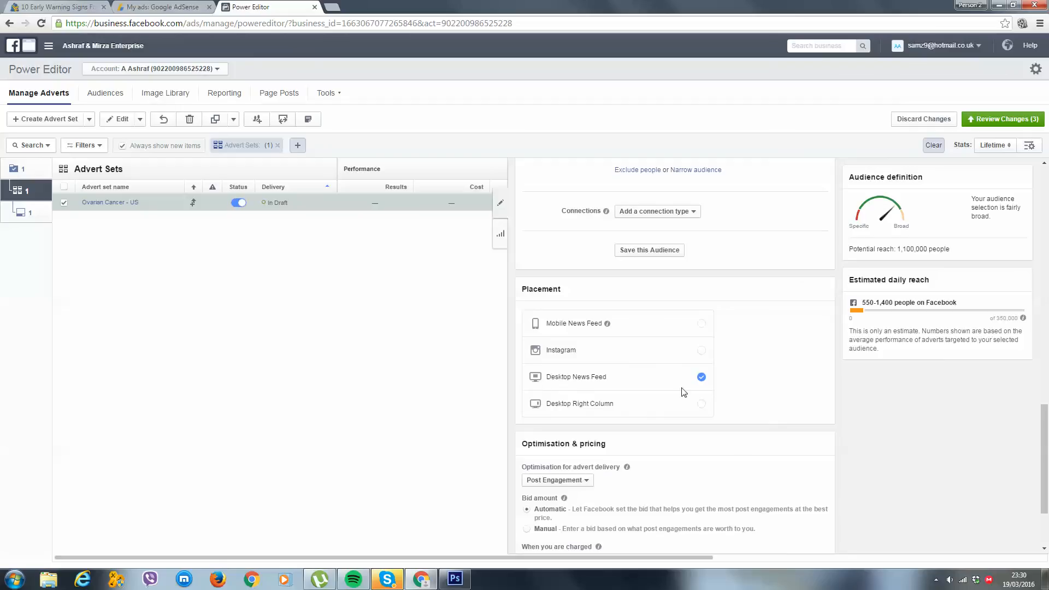
scroll(687, 372, down, 2)
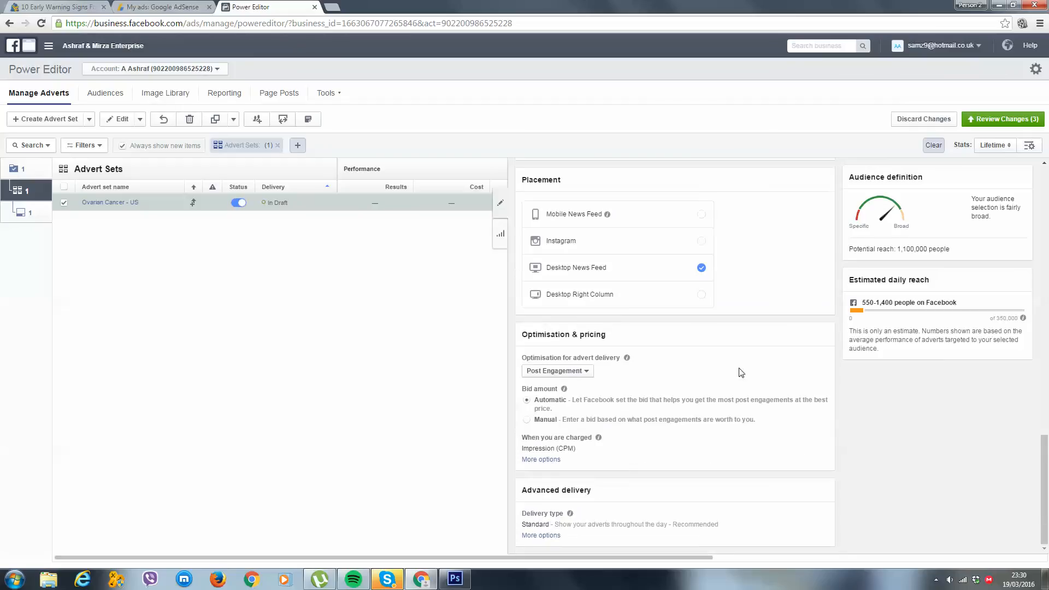
drag(518, 178, 780, 459)
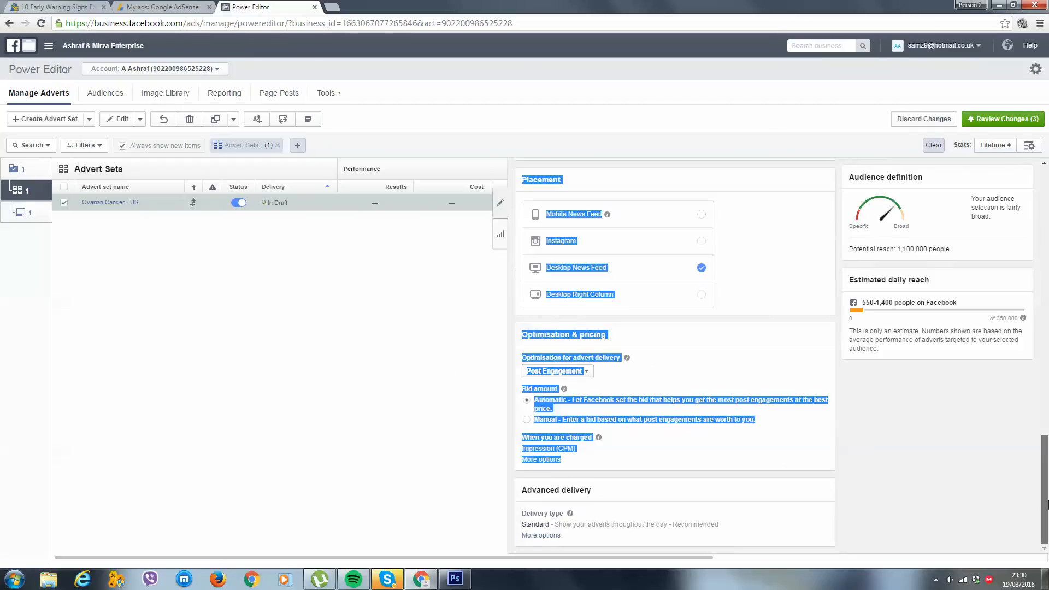
click(967, 481)
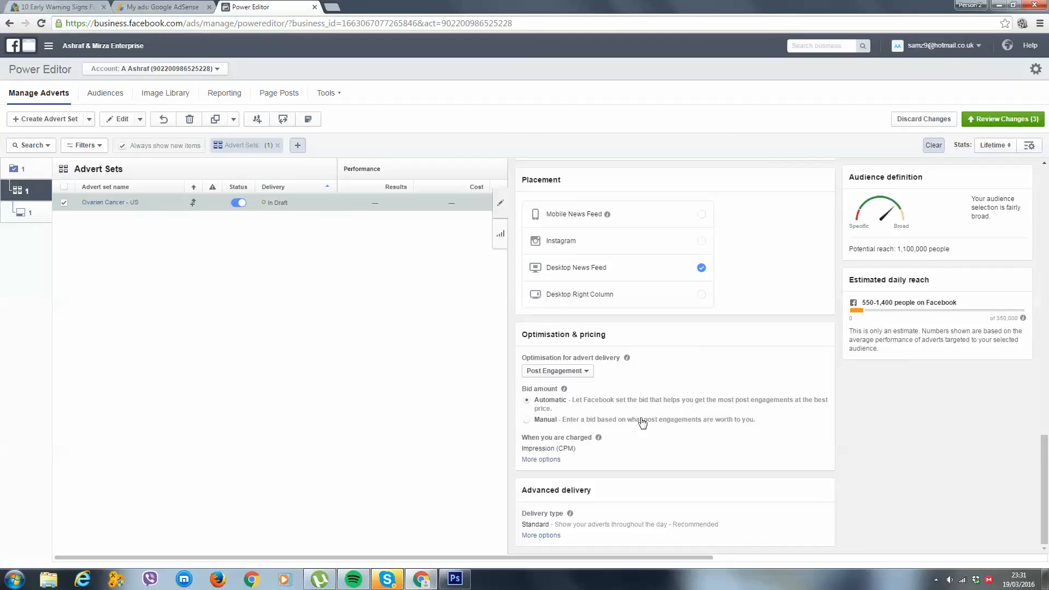
scroll(695, 329, up, 1)
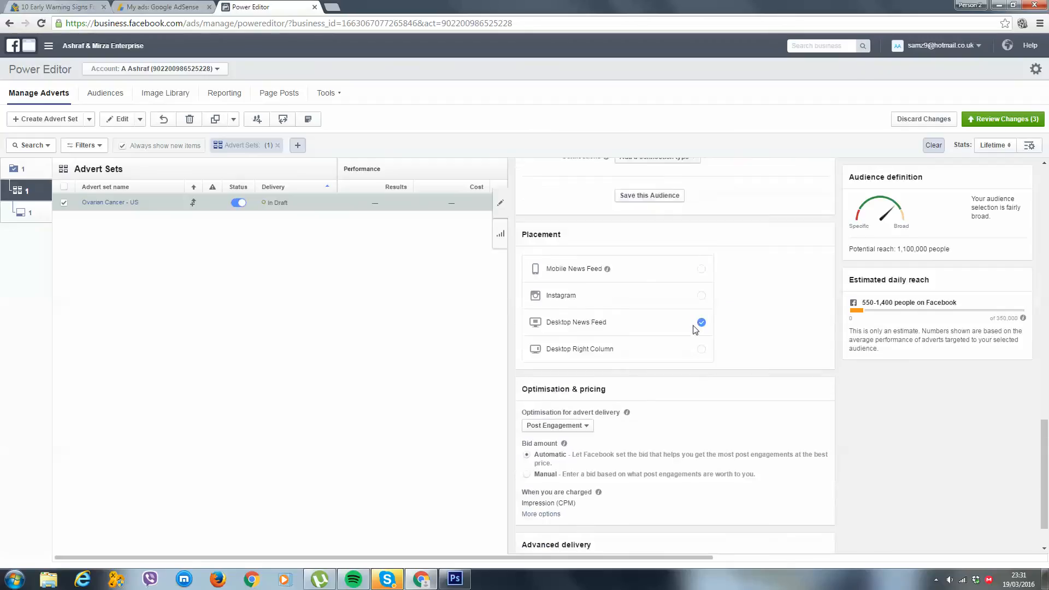
scroll(695, 329, up, 10)
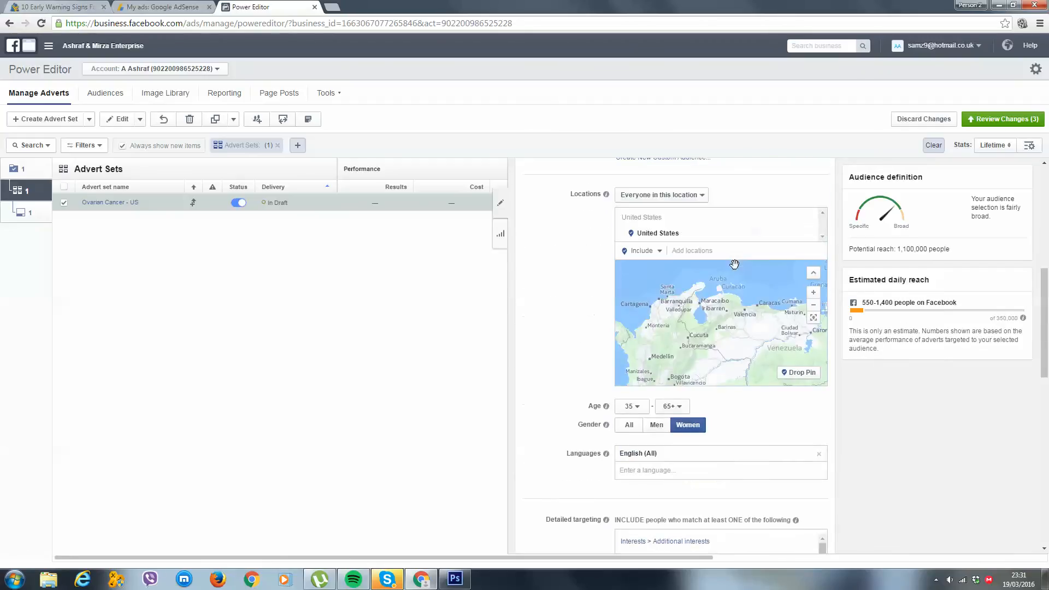
scroll(734, 265, up, 2)
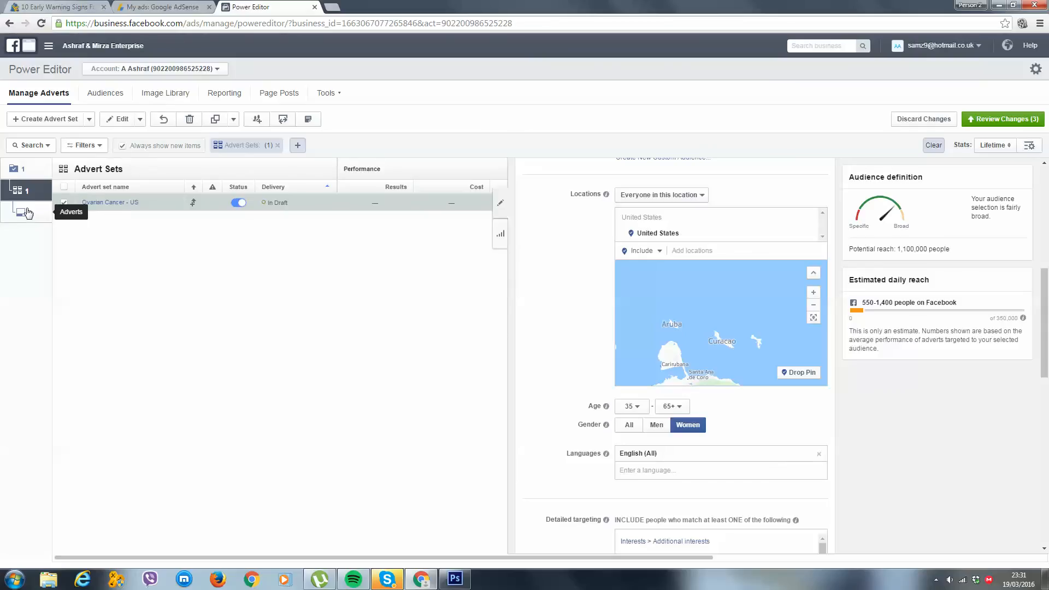
Open the advert Ovarian Cancer - Var 1 and choose MindPackage as its Facebook Page
click(27, 212)
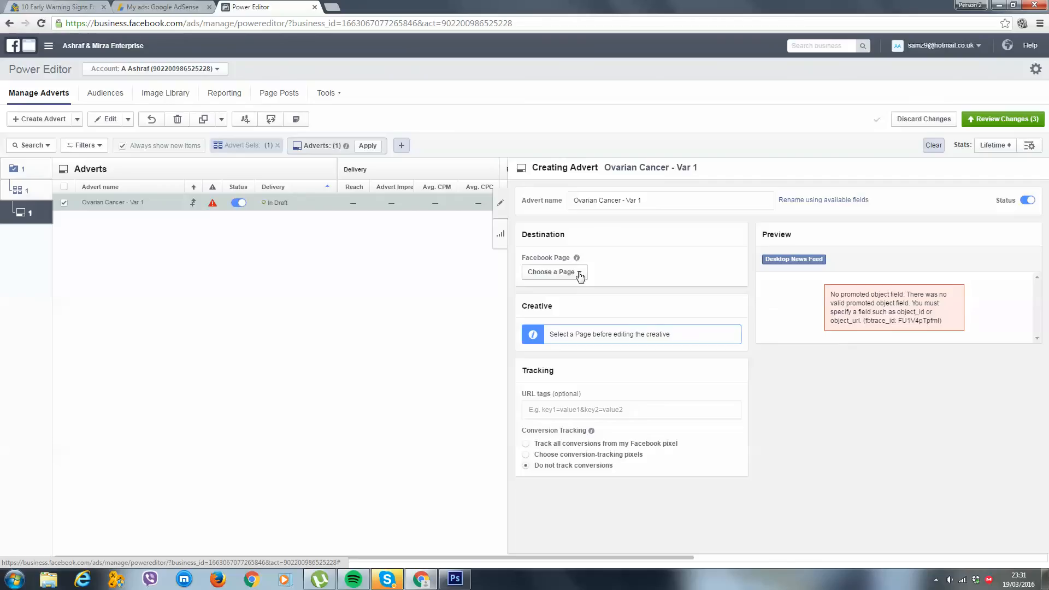
click(580, 275)
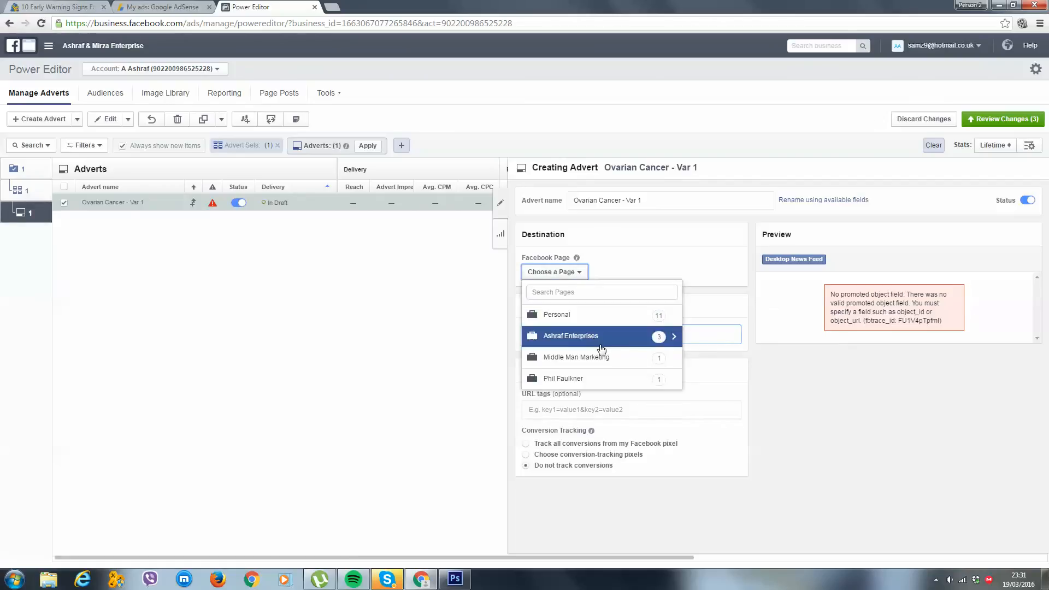
click(628, 356)
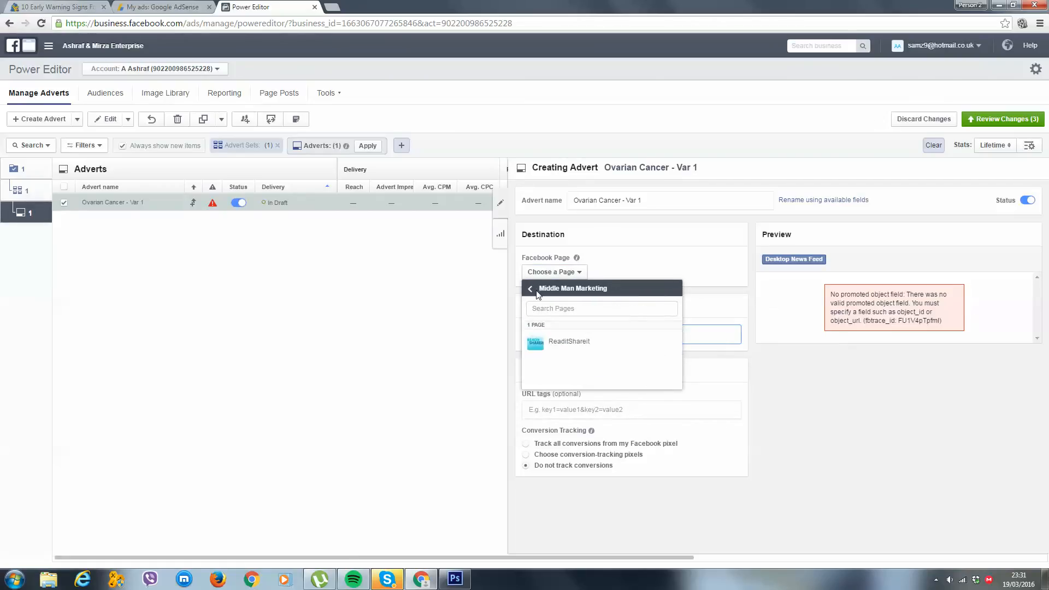
click(537, 293)
click(580, 336)
click(583, 345)
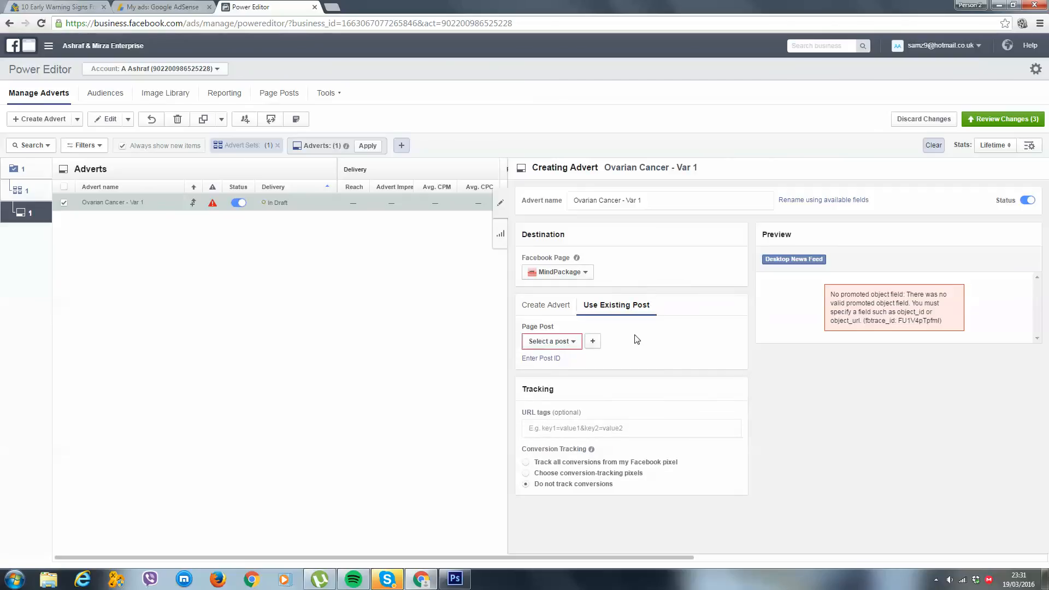
Start a new page post with a link preview of the MindPackage ovarian cancer article, removing the pasted URL from the message
click(594, 342)
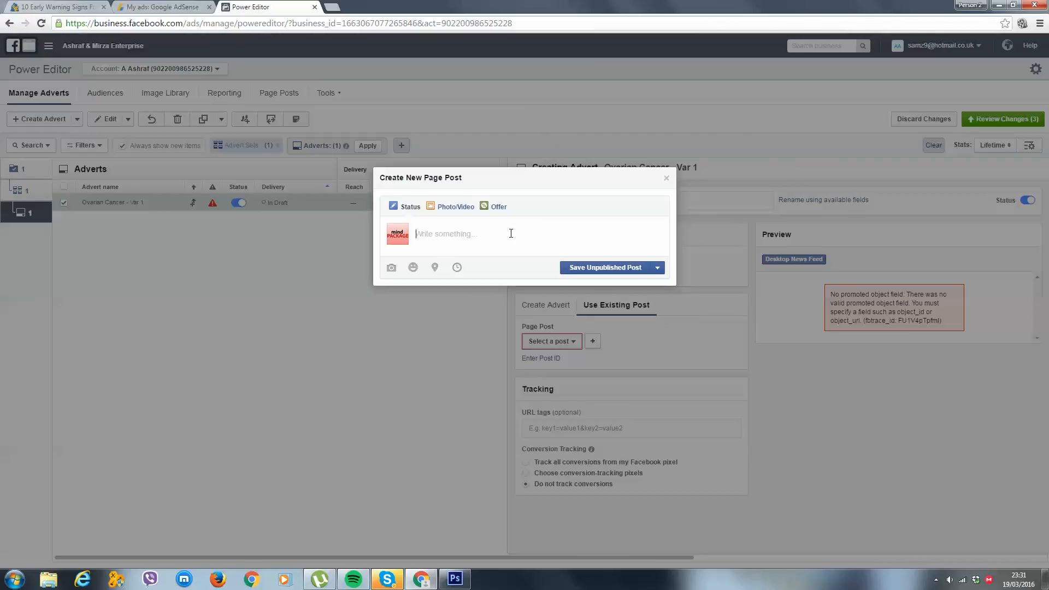
click(22, 6)
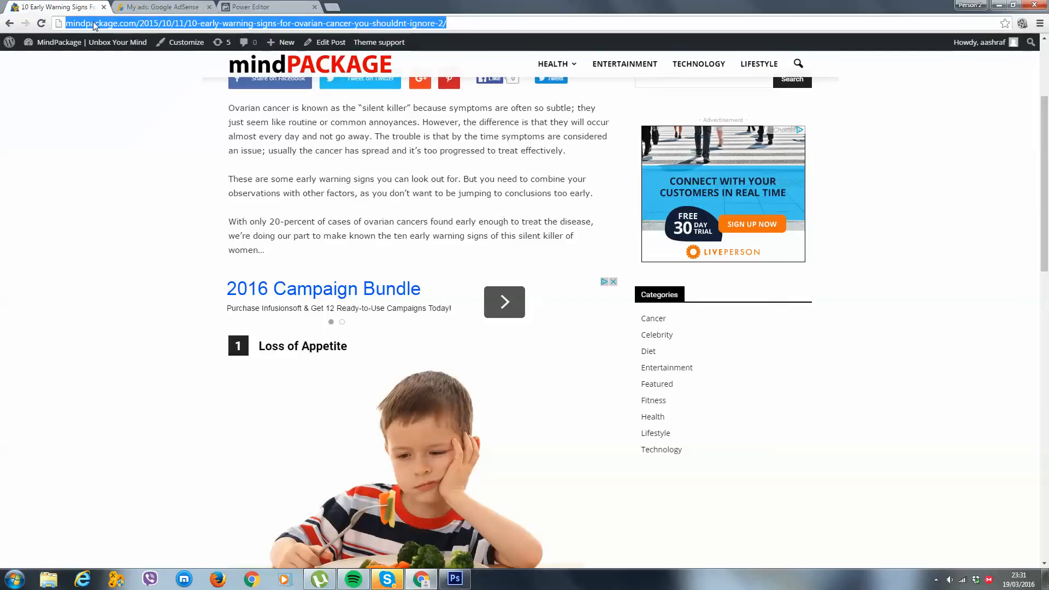
click(264, 8)
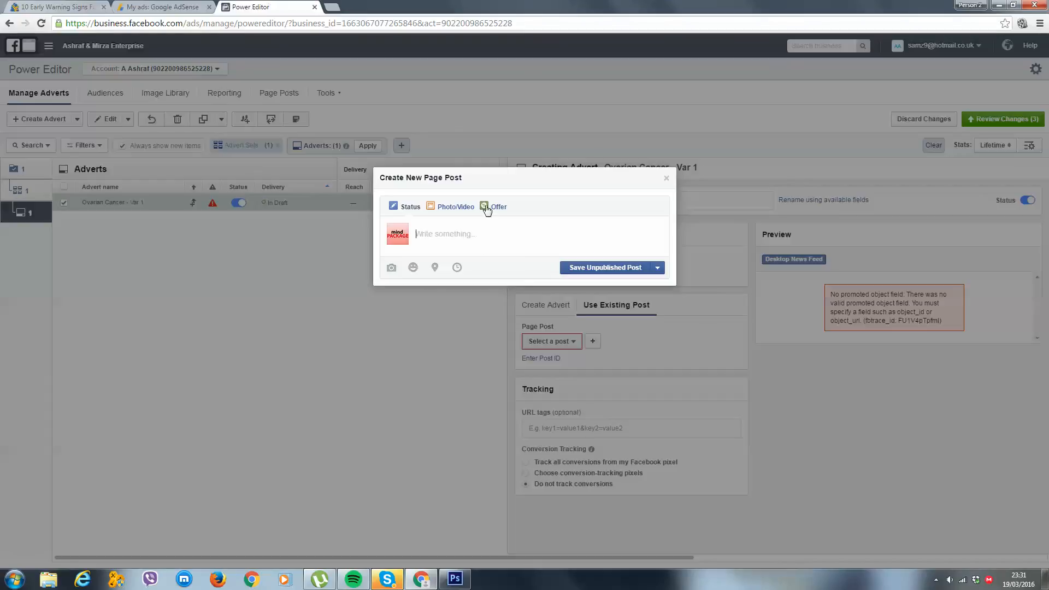
text(http://mindpackage.com/2015/10/11/10-early-warning-signs-for-ovarian-cancer-you-shouldnt-ignore-2/)
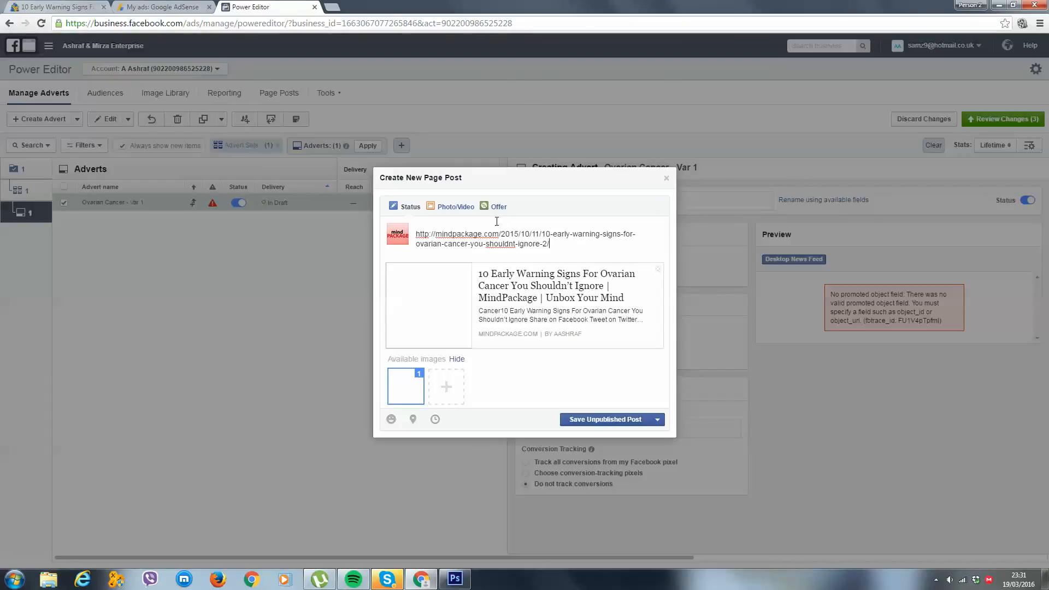
key(ctrl+a)
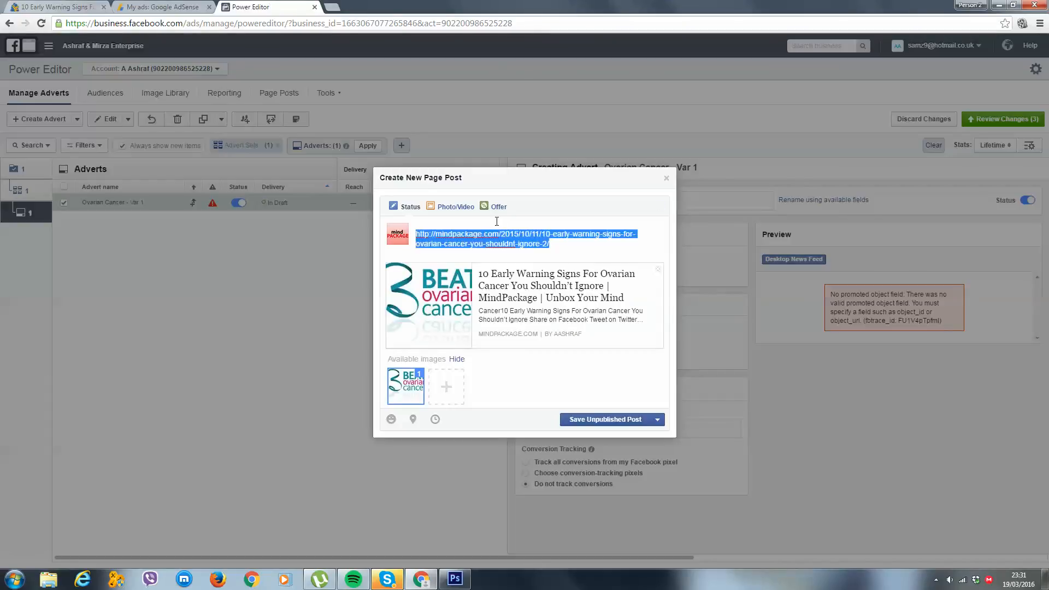
key(BackSpace)
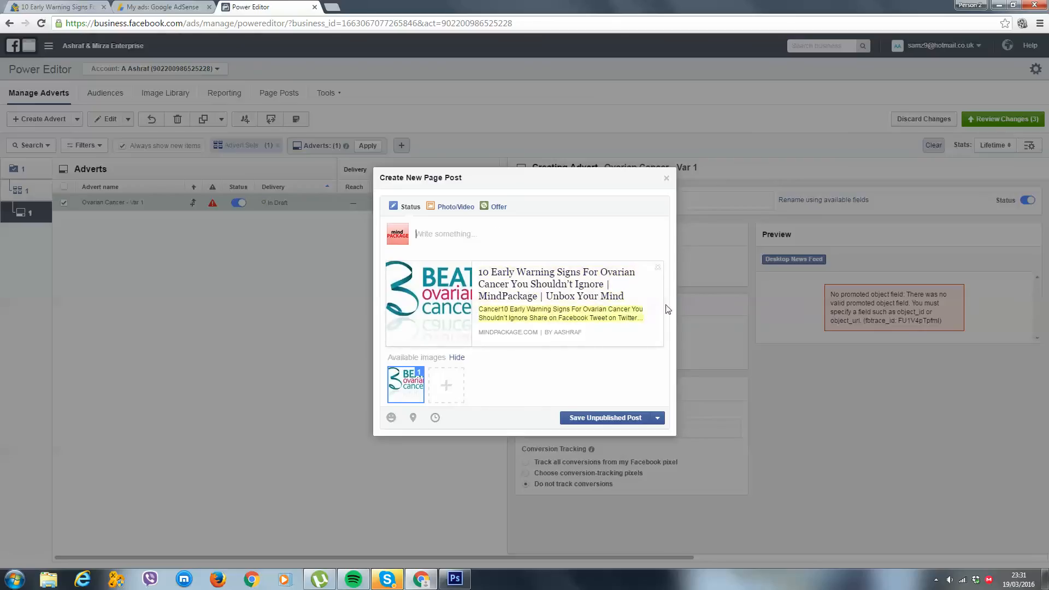
Replace the link preview's image with the file 1 Ovarian from the Ads Example folder on the Desktop
click(413, 387)
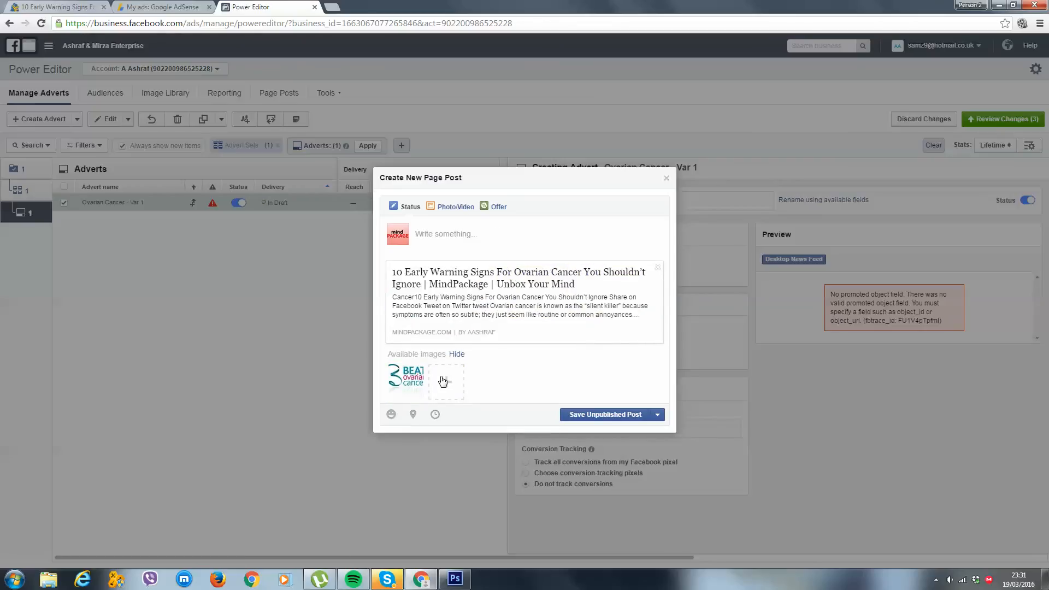
click(445, 385)
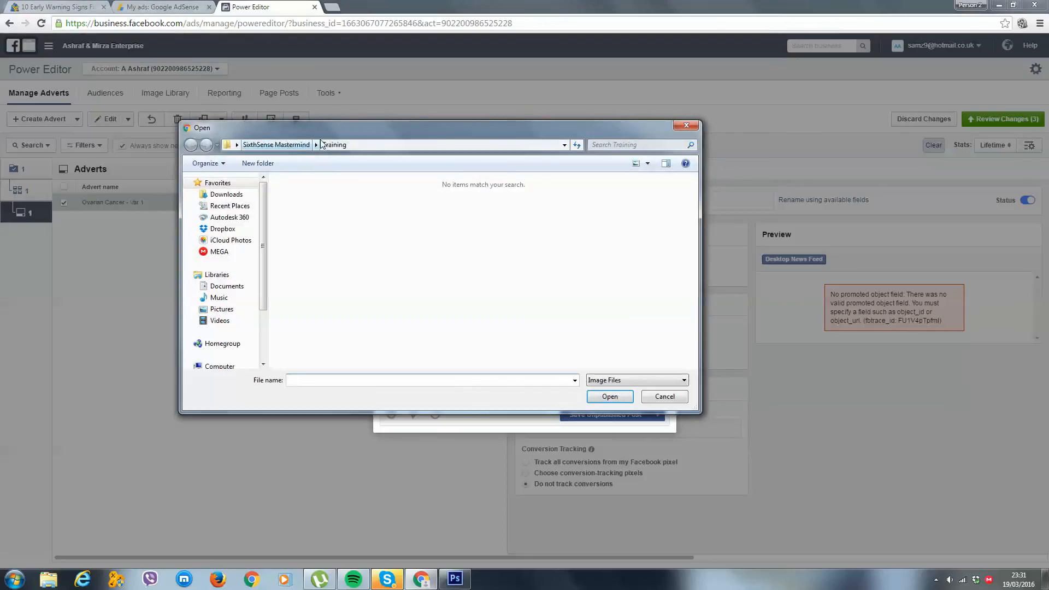
click(361, 144)
text(deskto)
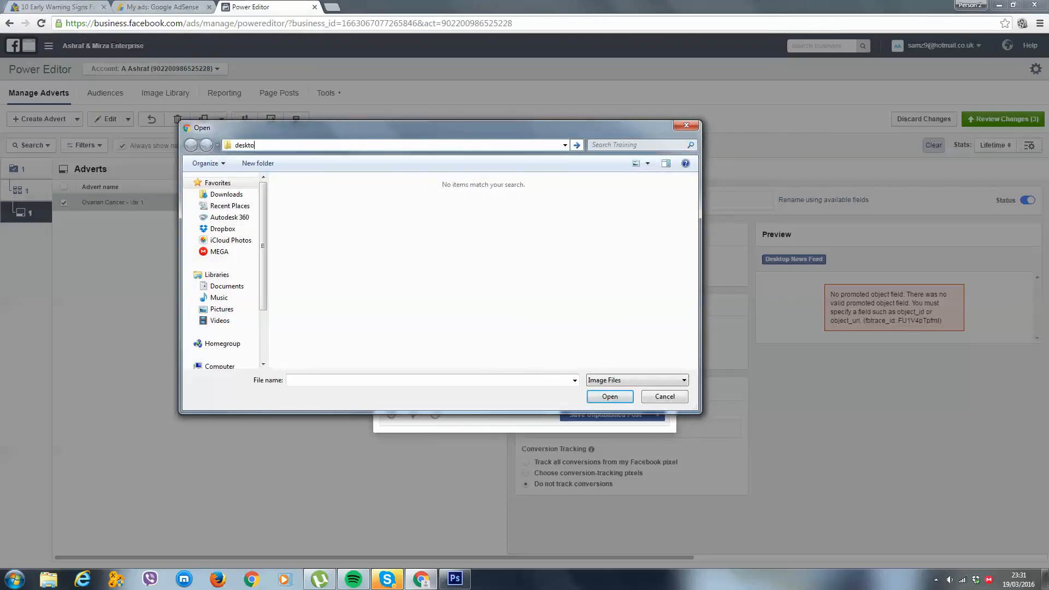
text(p)
key(Return)
scroll(475, 288, down, 5)
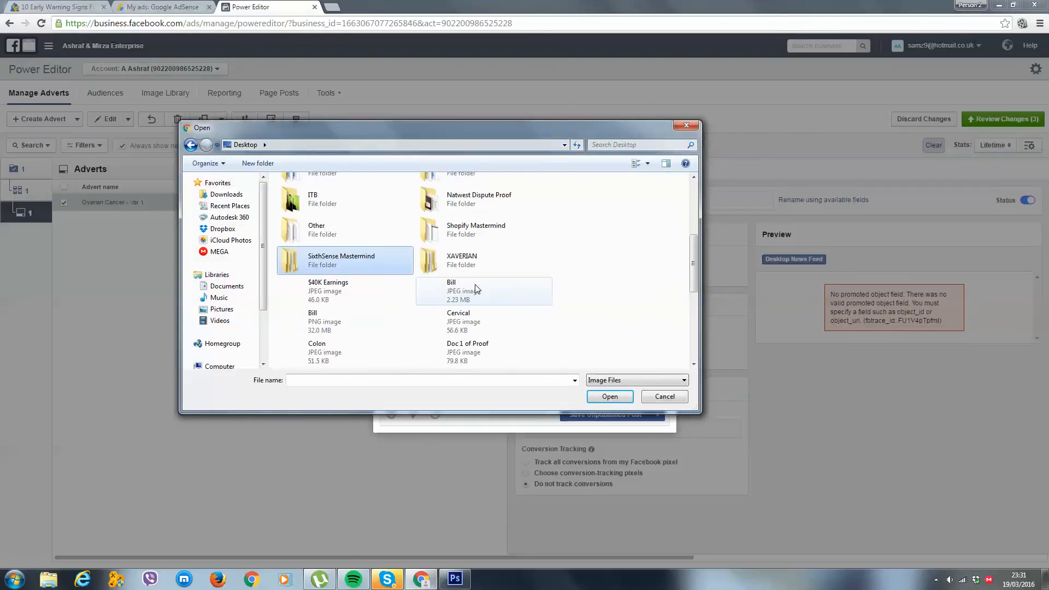
scroll(478, 263, up, 2)
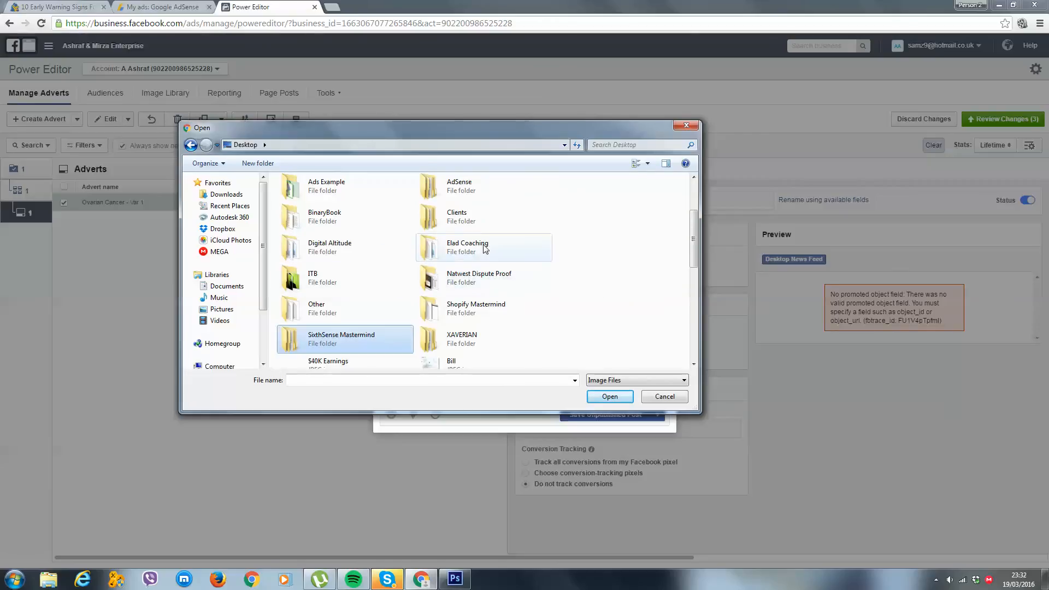
double_click(354, 193)
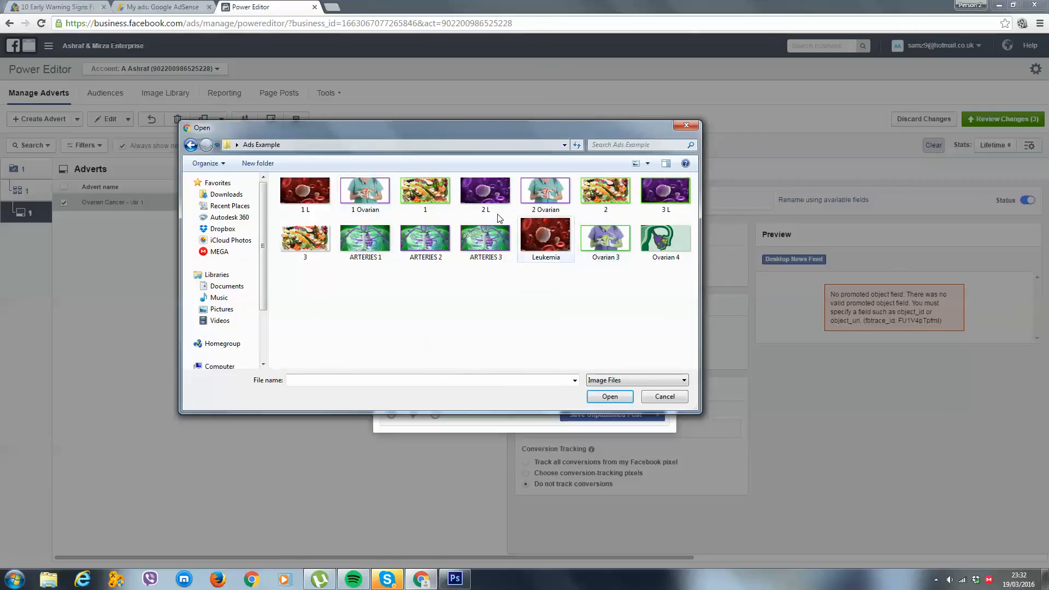
click(371, 200)
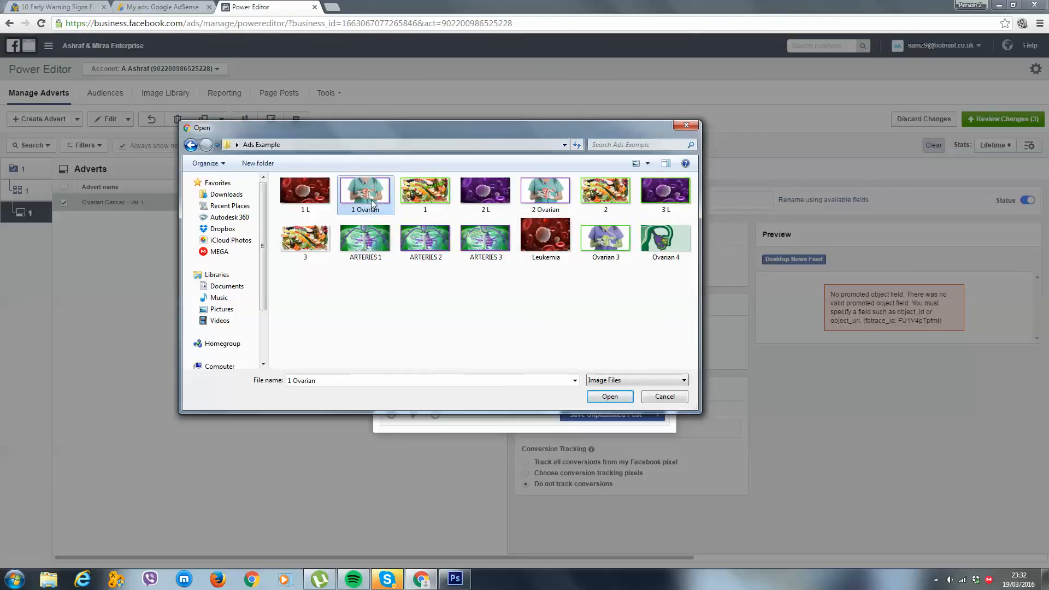
double_click(371, 200)
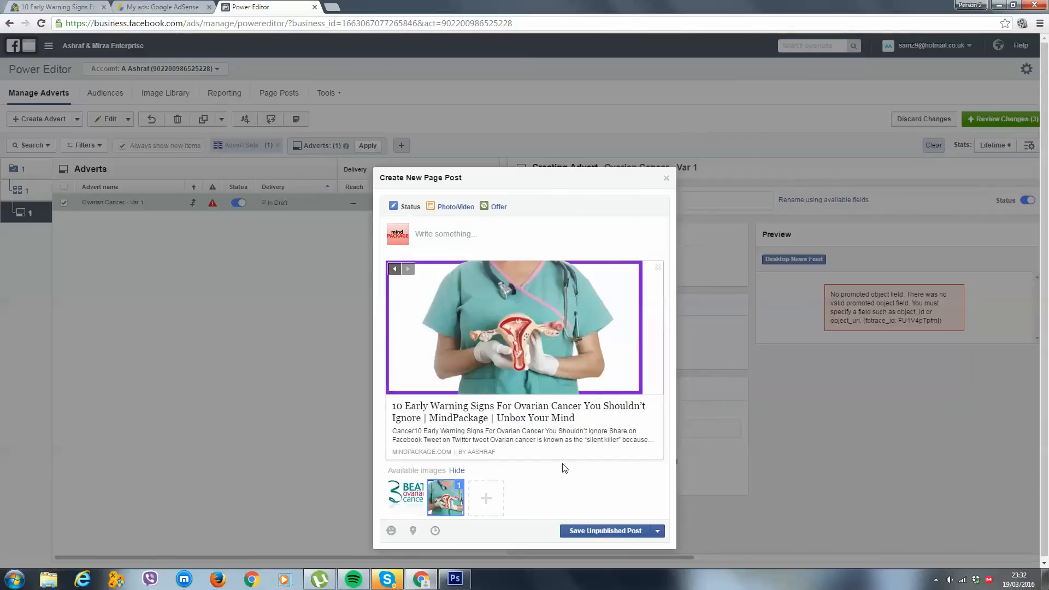
Shorten the link headline to "10 Early Warning Signs For Ovarian Cancer You Shouldn't Ignore" by removing the site name and tagline
click(563, 414)
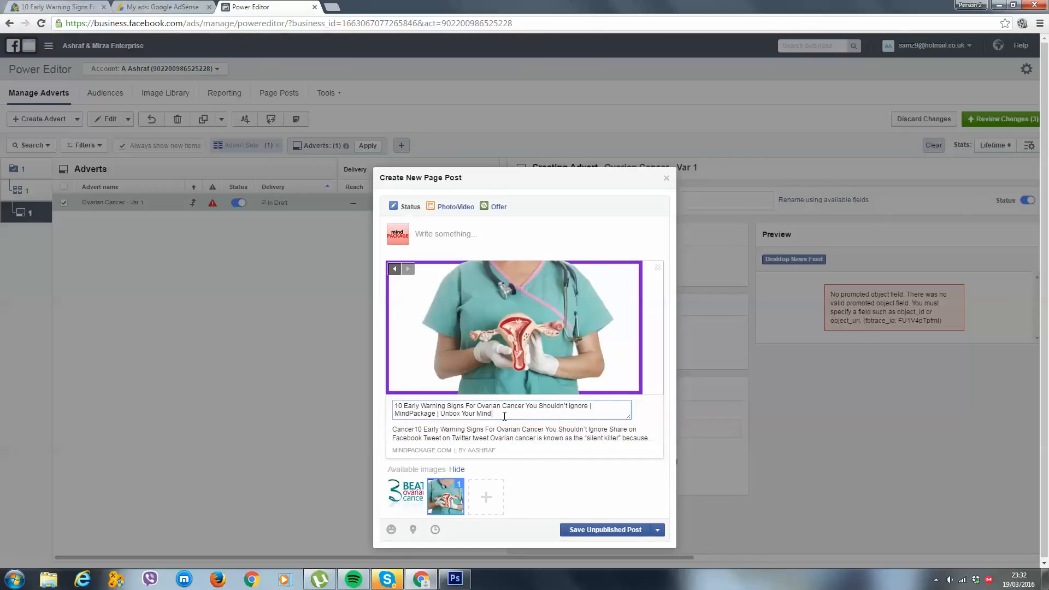
drag(505, 418, 593, 409)
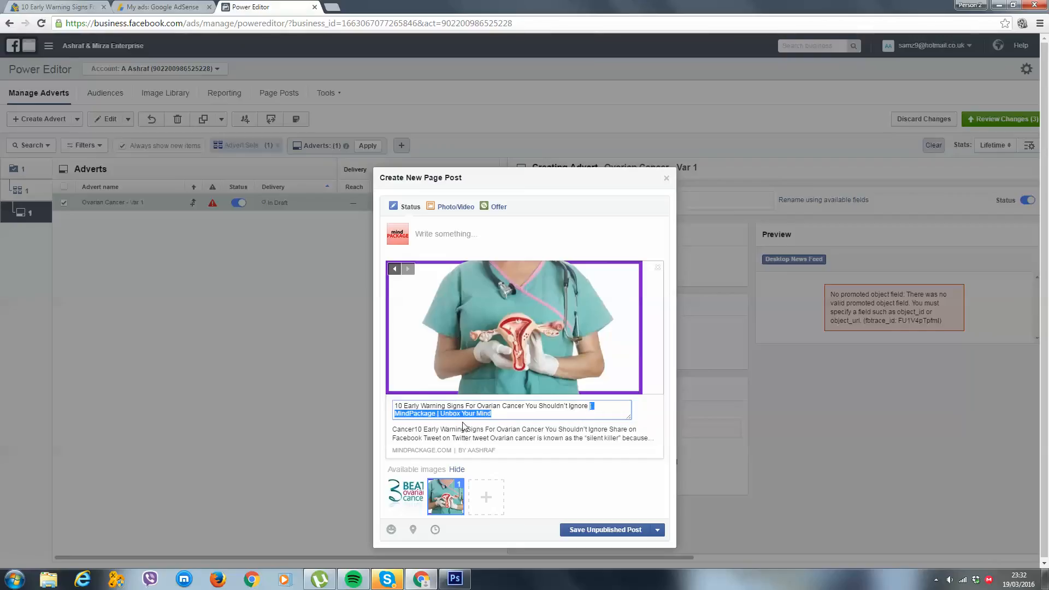
key(BackSpace)
Replace the link description with the article's opening sentence, from "Ovarian cancer is known as" to "routine or common annoyances."
click(543, 441)
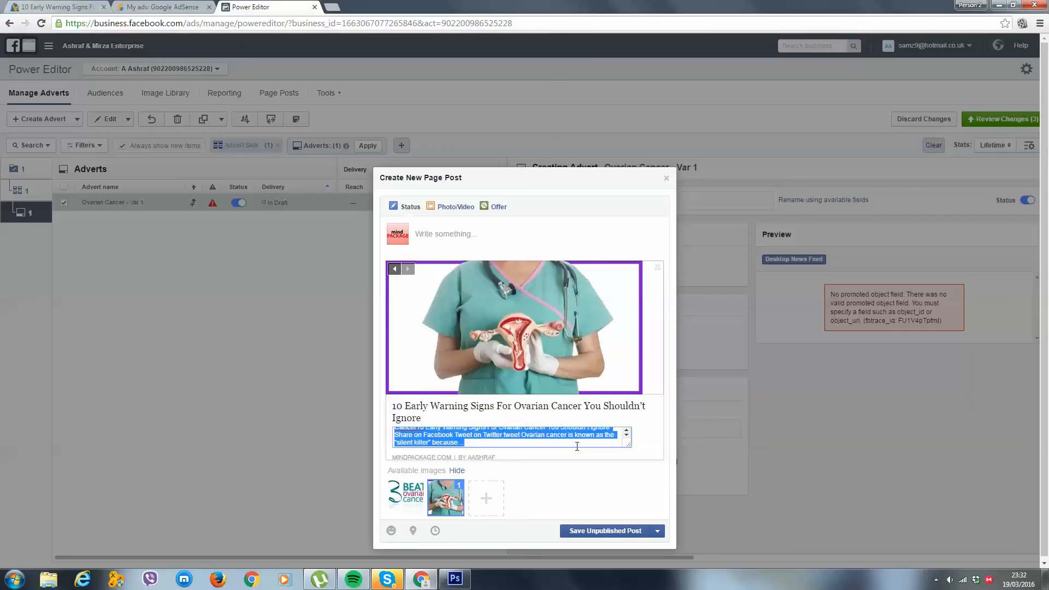
click(58, 7)
scroll(337, 183, down, 1)
scroll(396, 299, up, 4)
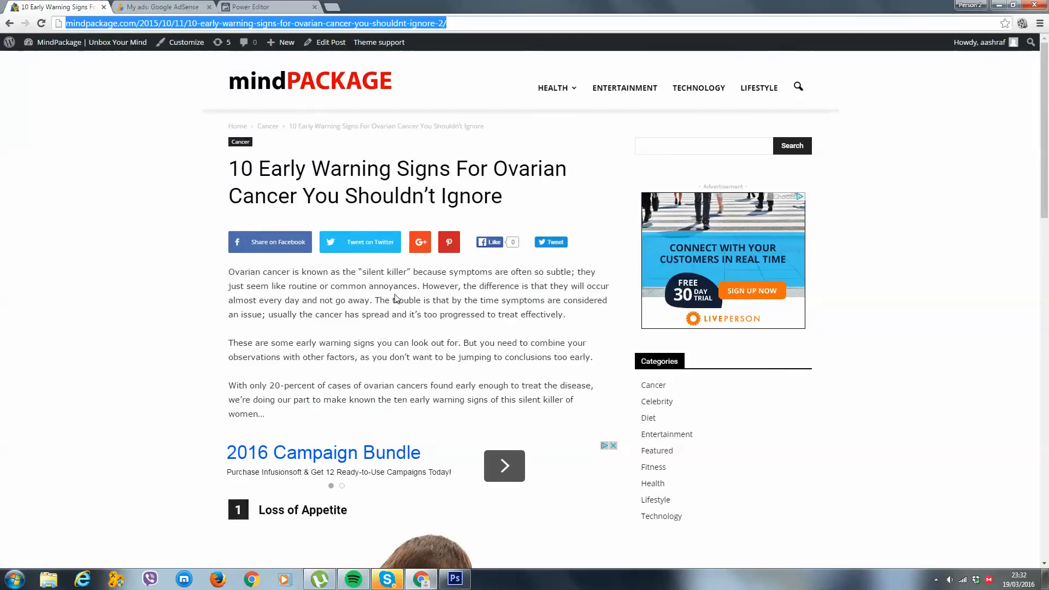
click(300, 6)
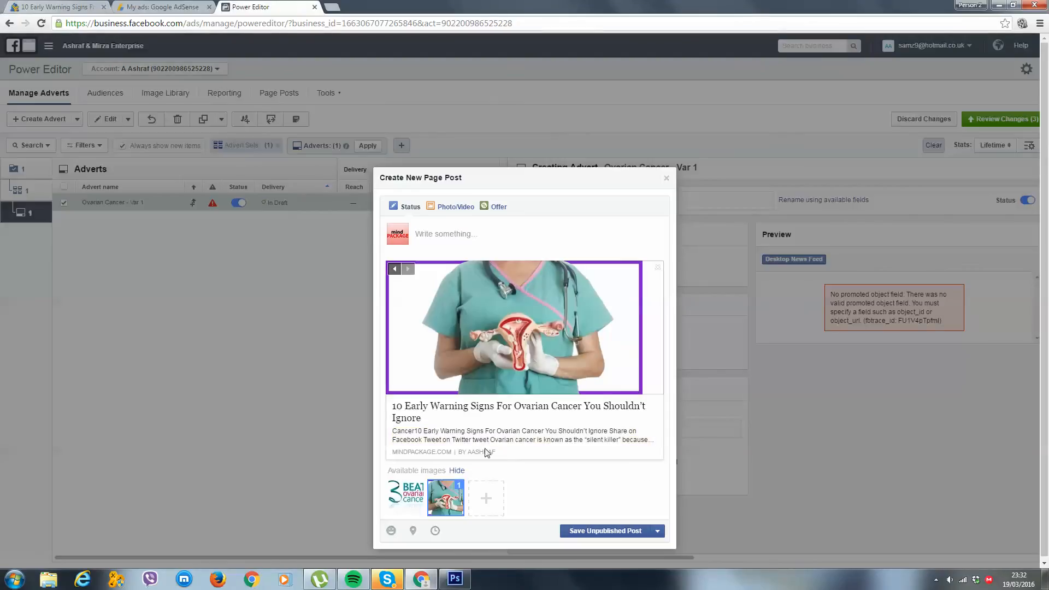
click(14, 8)
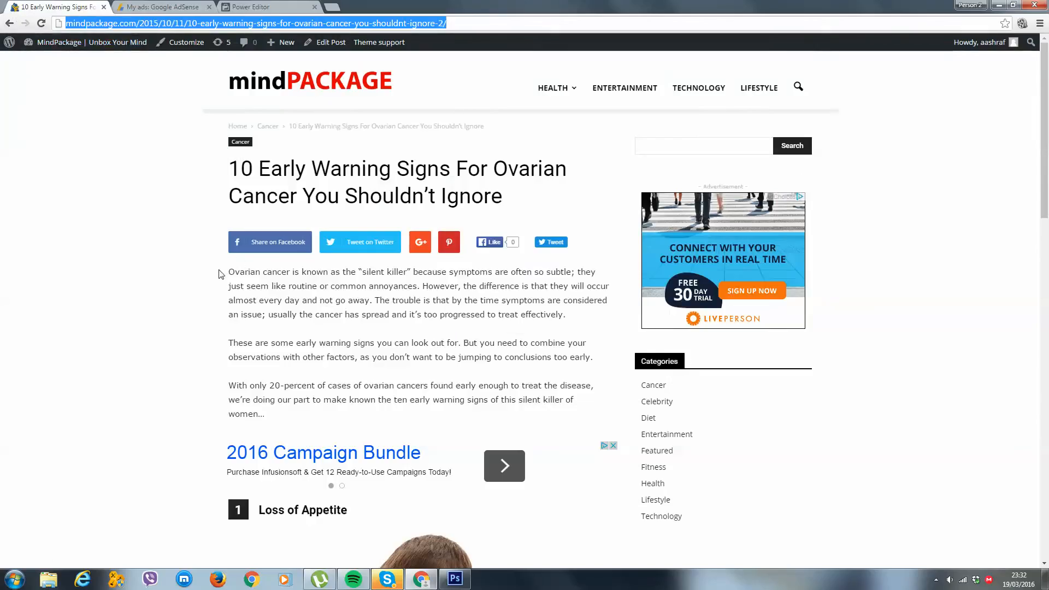
drag(227, 271, 423, 285)
key(ctrl+c)
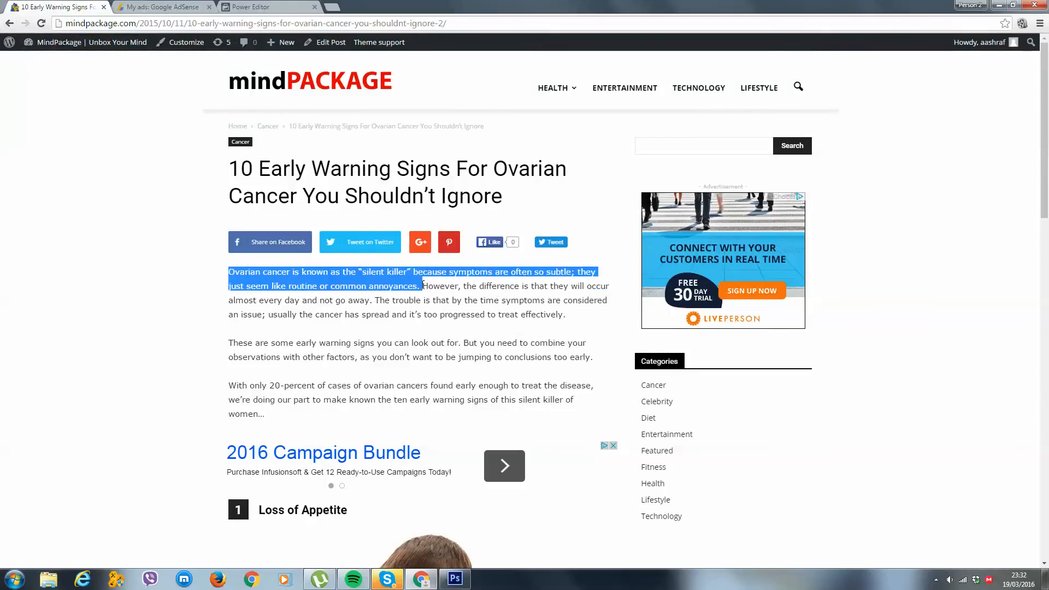
click(254, 6)
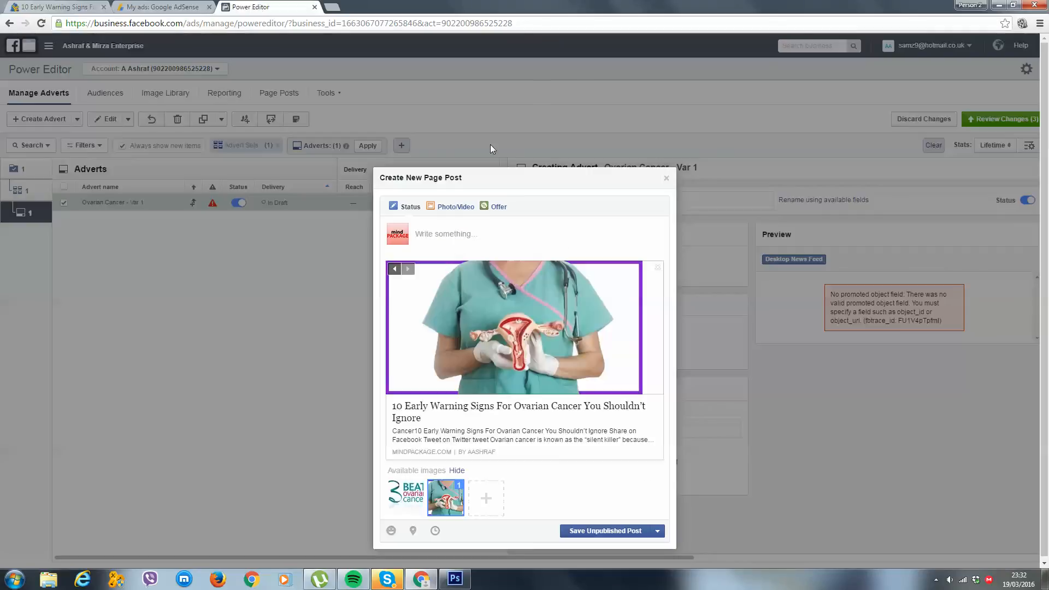
click(506, 438)
key(ctrl+v)
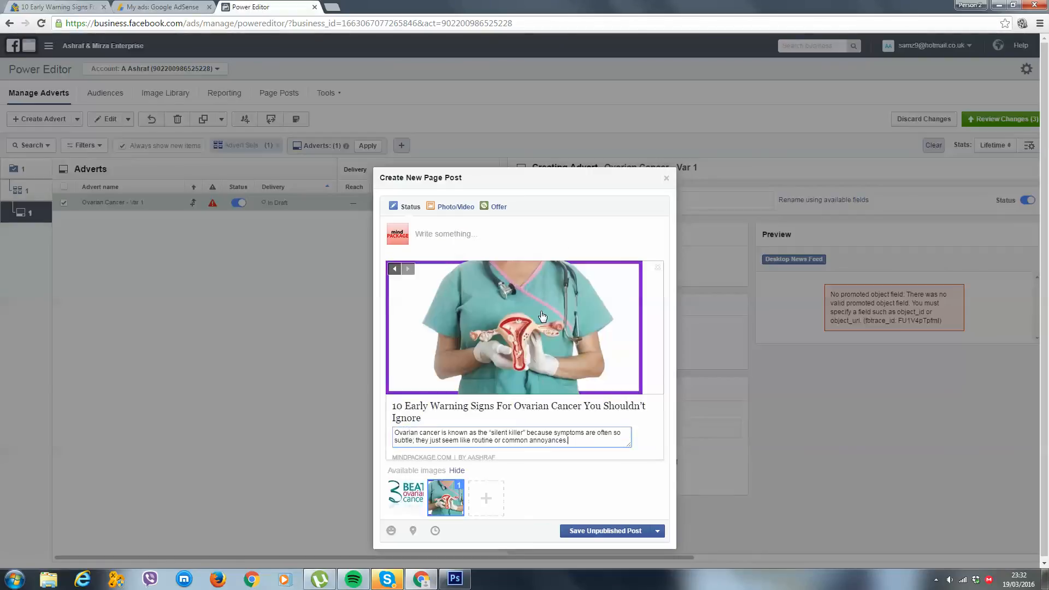
click(511, 249)
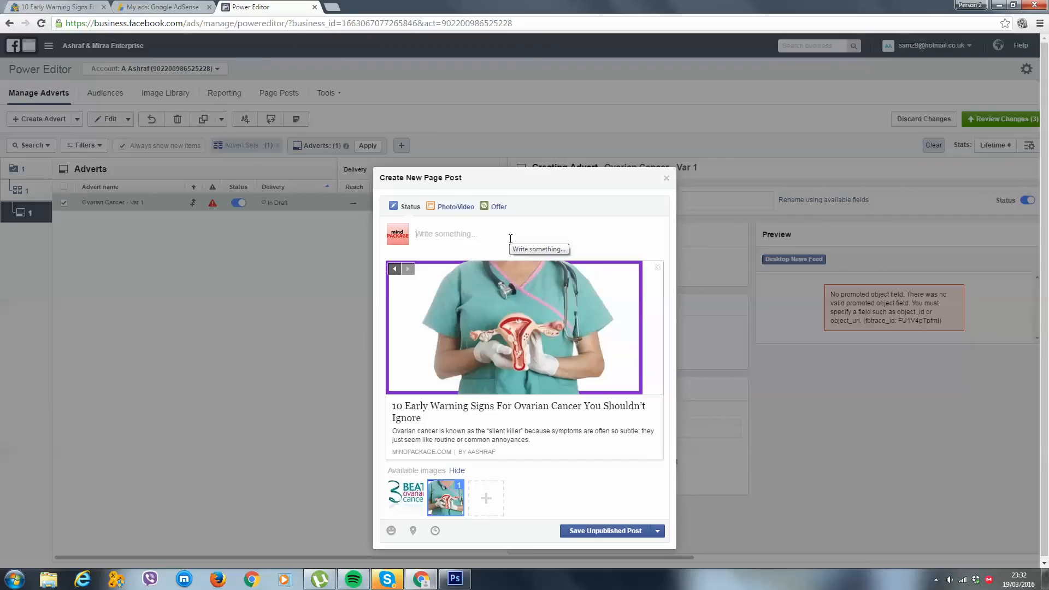
text(OMG I can't beliee)
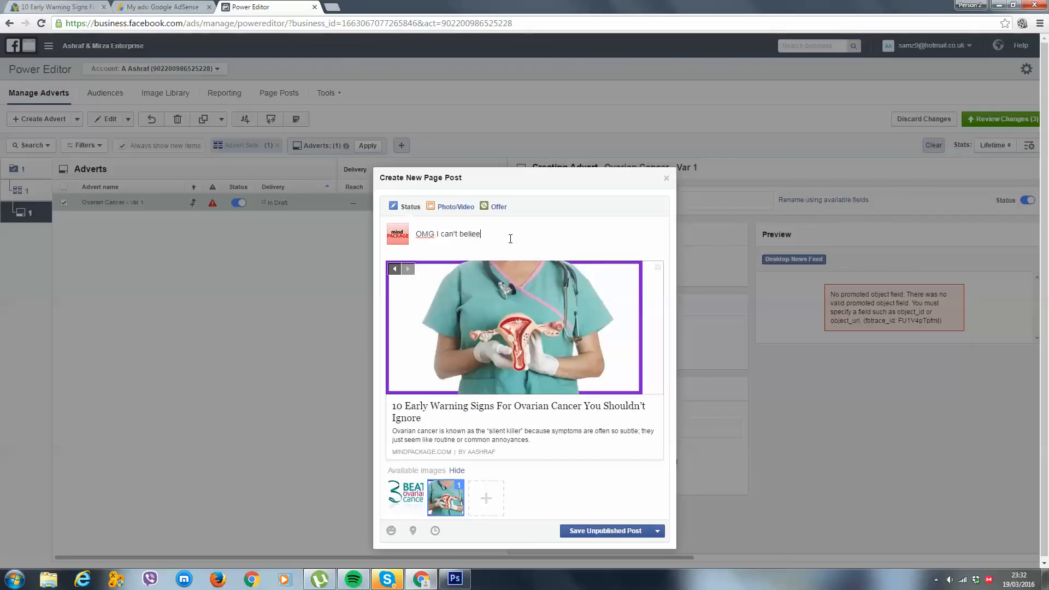
text( nu)
key(BackSpace)
key(BackSpace)
key(BackSpace)
key(BackSpace)
key(BackSpace)
key(BackSpace)
key(BackSpace)
key(BackSpace)
key(BackSpace)
key(BackSpace)
key(BackSpace)
key(BackSpace)
key(BackSpace)
key(BackSpace)
key(BackSpace)
key(BackSpace)
key(BackSpace)
key(BackSpace)
key(BackSpace)
key(BackSpace)
text('#3)
key(BackSpace)
key(BackSpace)
key(BackSpace)
key(BackSpace)
key(BackSpace)
key(BackSpace)
key(BackSpace)
key(BackSpace)
key(BackSpace)
key(BackSpace)
key(BackSpace)
key(BackSpace)
key(BackSpace)
key(BackSpace)
key(BackSpace)
key(BackSpace)
key(BackSpace)
key(BackSpace)
key(BackSpace)
key(BackSpace)
Copy the link headline into the post message and add "[SHARE NOW]" on a new line
click(406, 425)
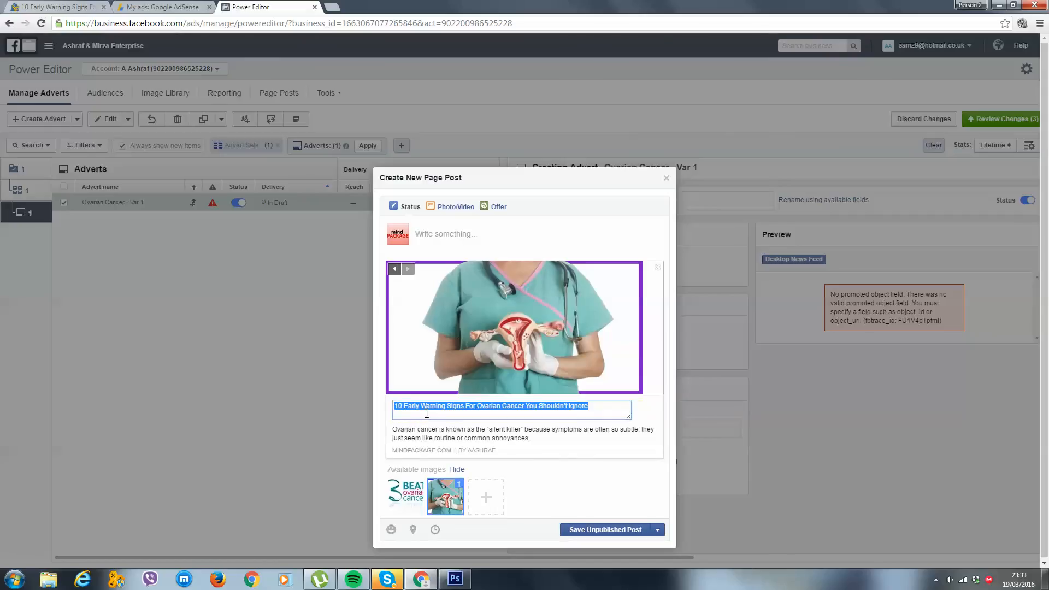
key(ctrl+c)
click(507, 229)
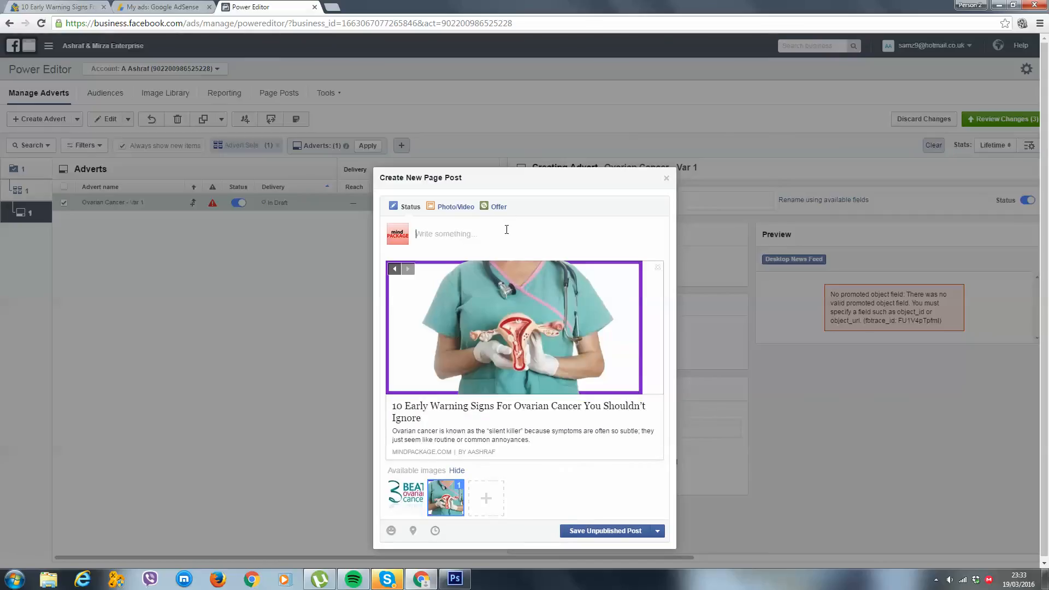
key(ctrl+v)
key(Return)
text([SHARE NOW)
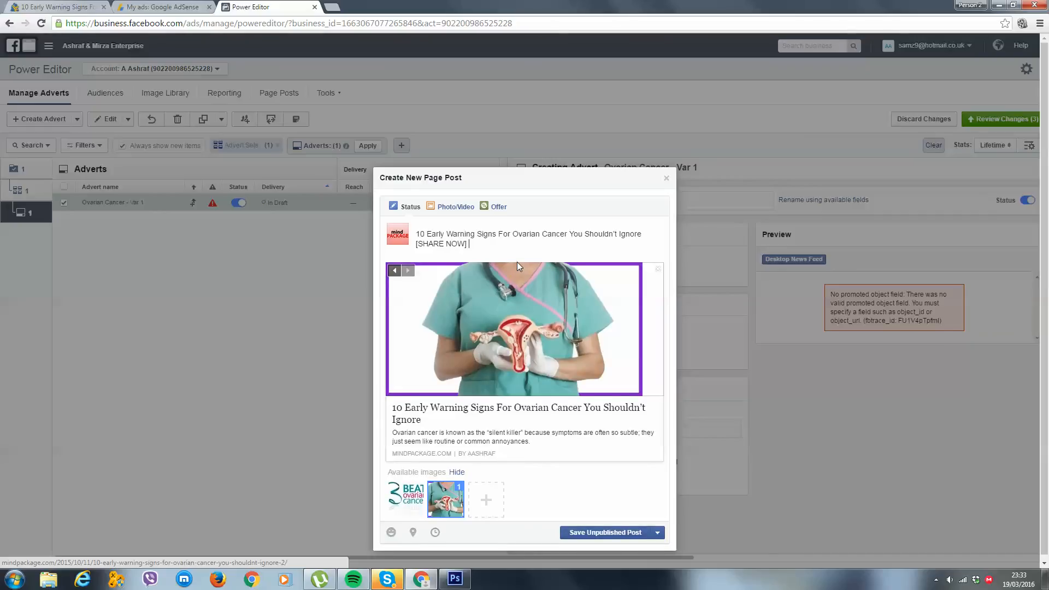
Change the link headline to "Learn Them Immediately..." and save the page post as unpublished
click(441, 414)
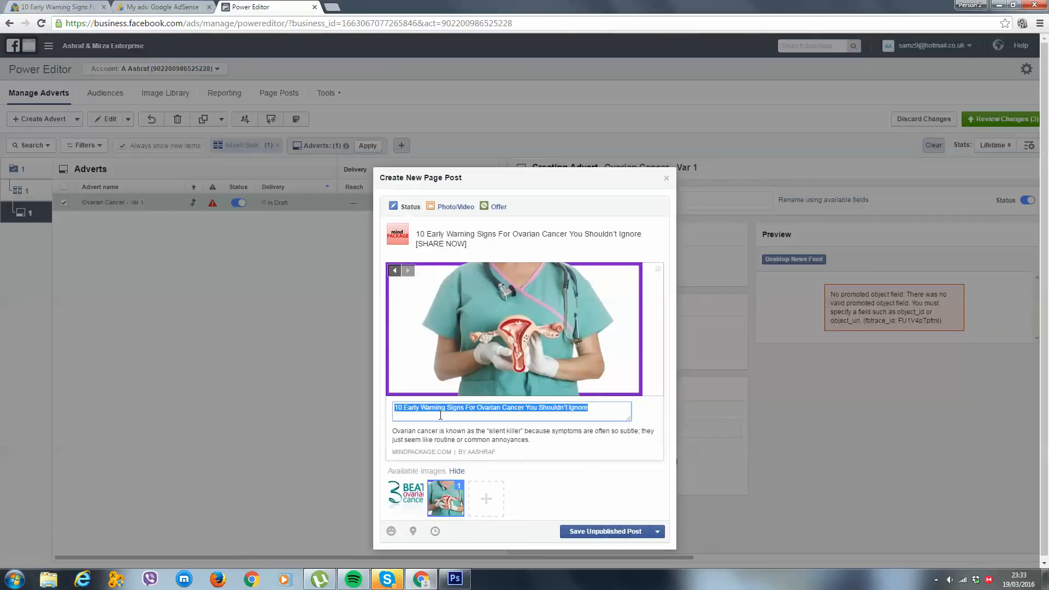
text(Learn Them Immediately...)
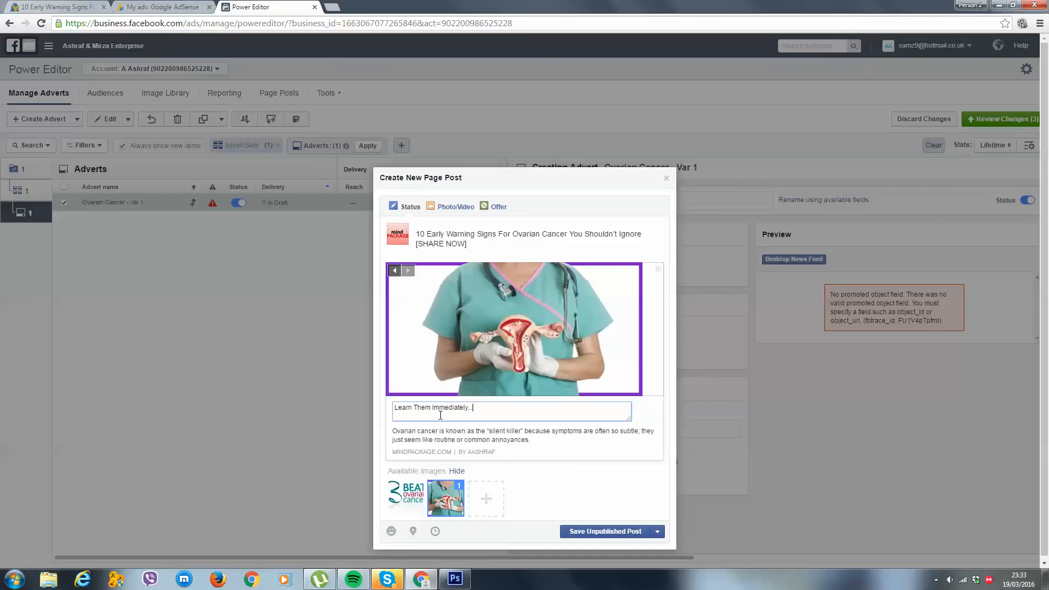
click(541, 249)
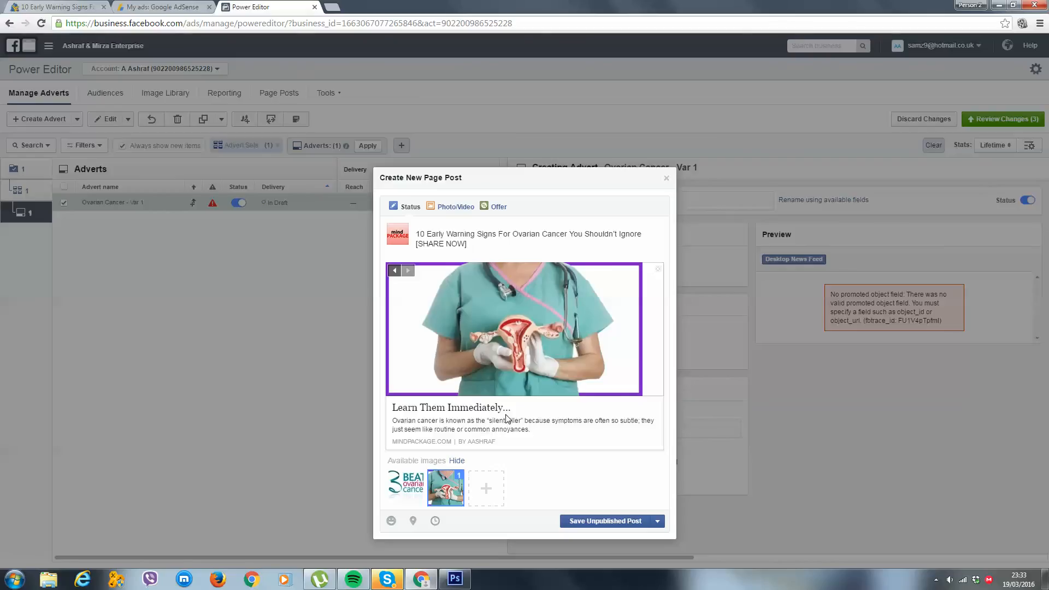
click(586, 521)
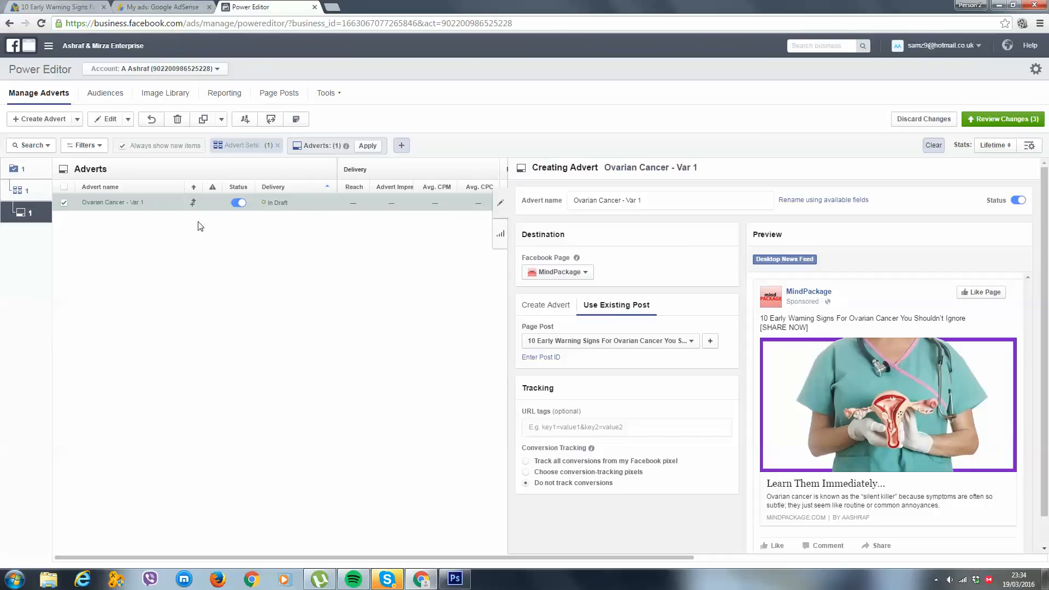
Duplicate the advert within the same campaign and rename the copy Ovarian Cancer - Var 2
click(213, 126)
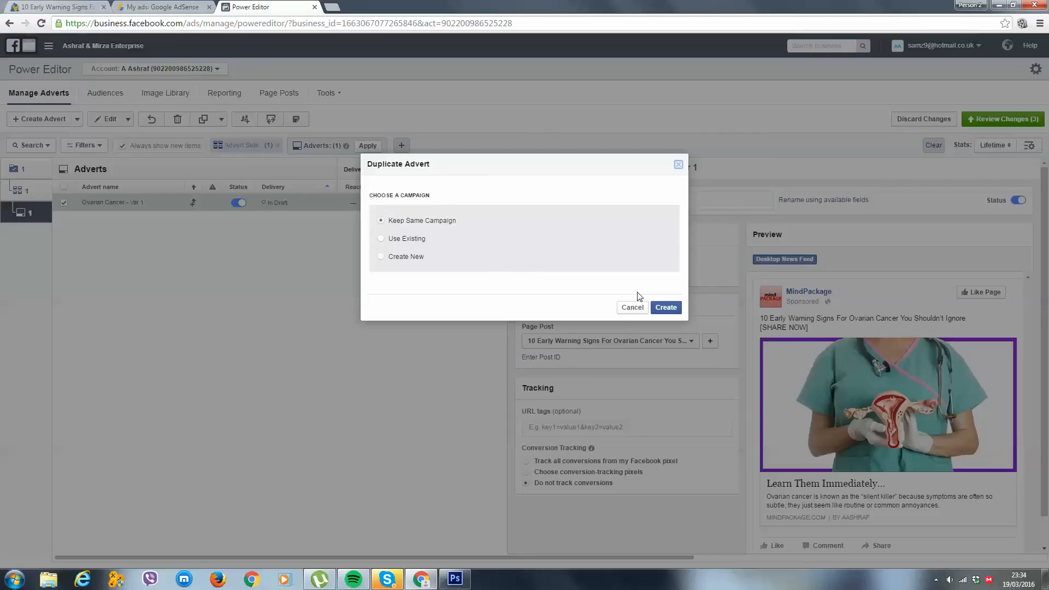
click(676, 309)
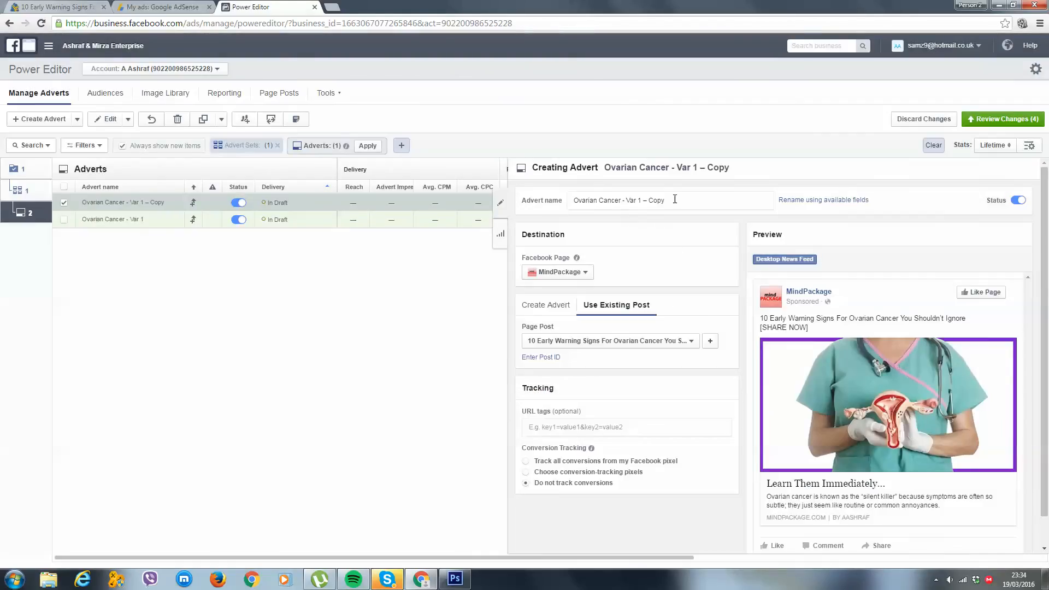
drag(675, 199, 637, 200)
text(2)
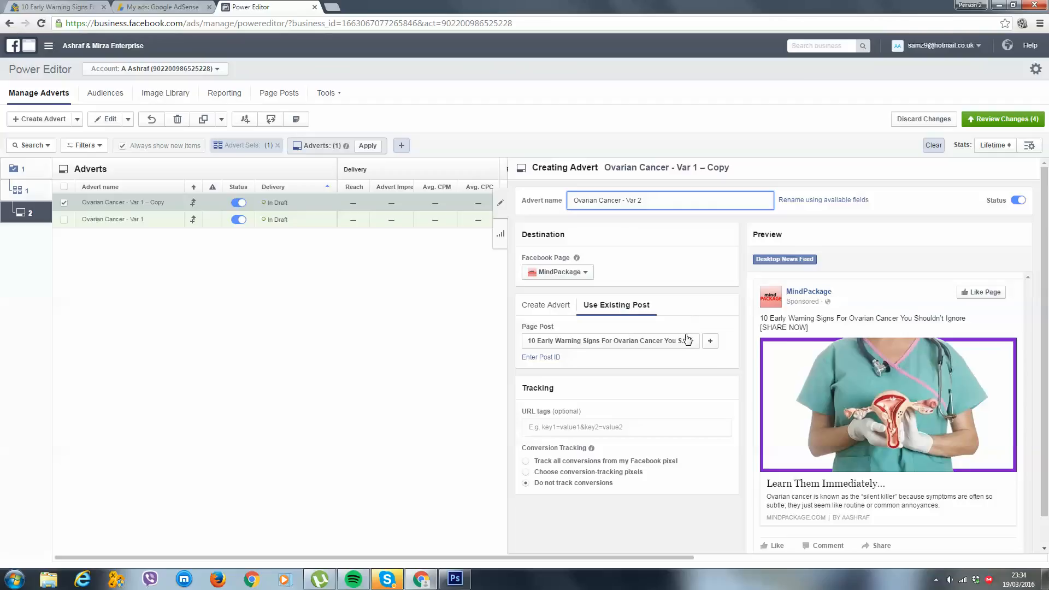
Create a new page post for the Var 2 advert, attach the MindPackage ovarian cancer article link and clear its URL from the message
click(709, 341)
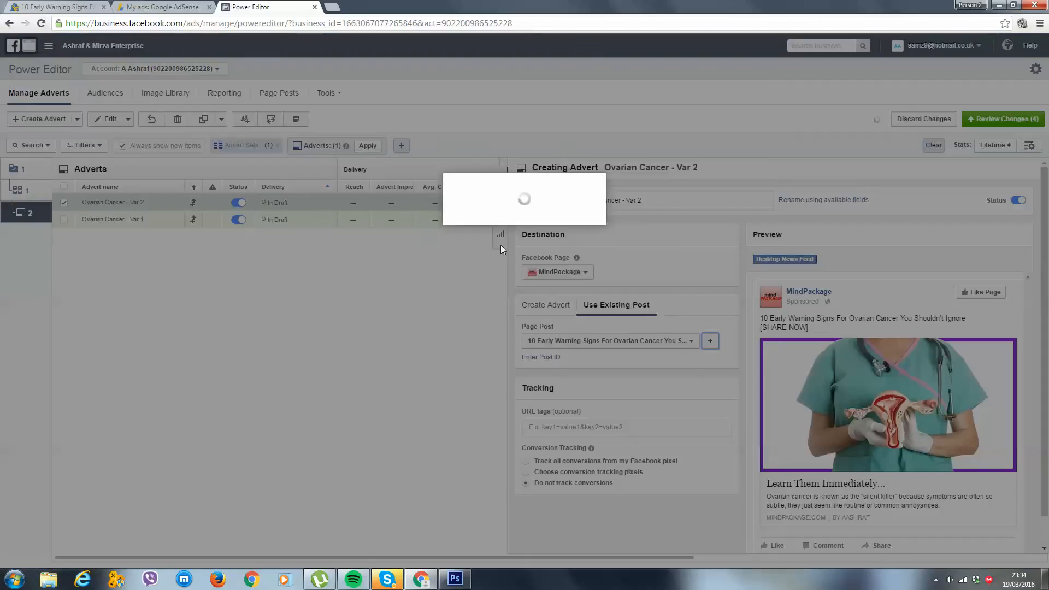
text(10 Early Warning Signs For Ovarian Cancer You Shouldn’t Ignore)
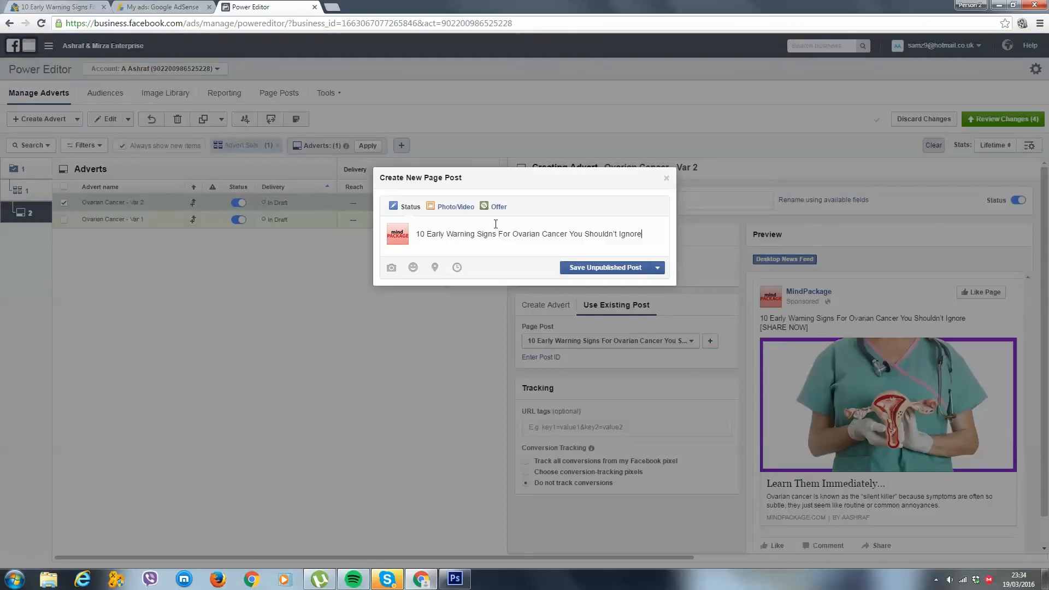
key(ctrl+z)
click(56, 6)
click(75, 24)
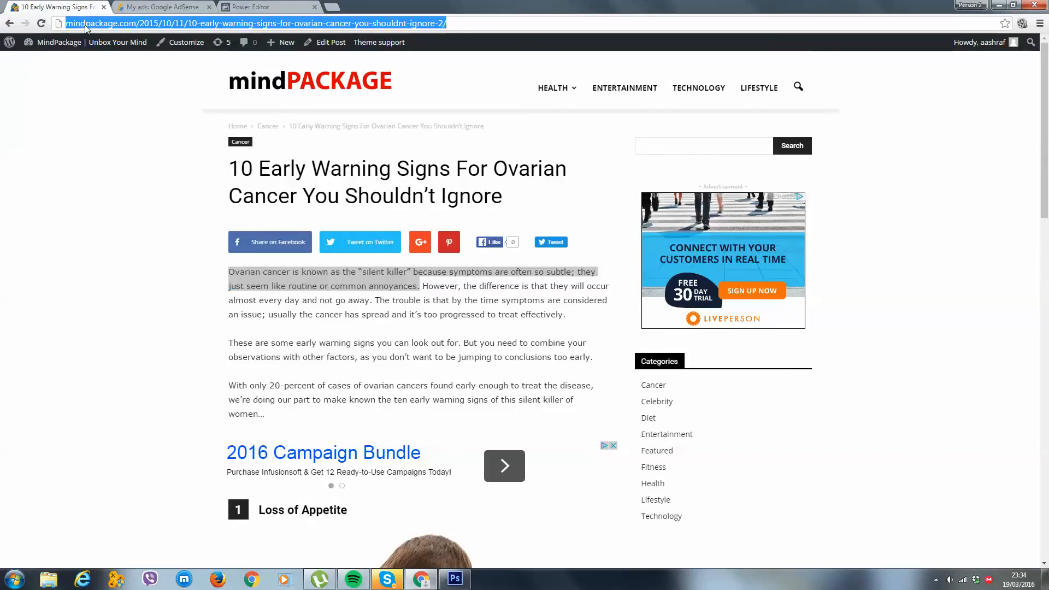
click(249, 6)
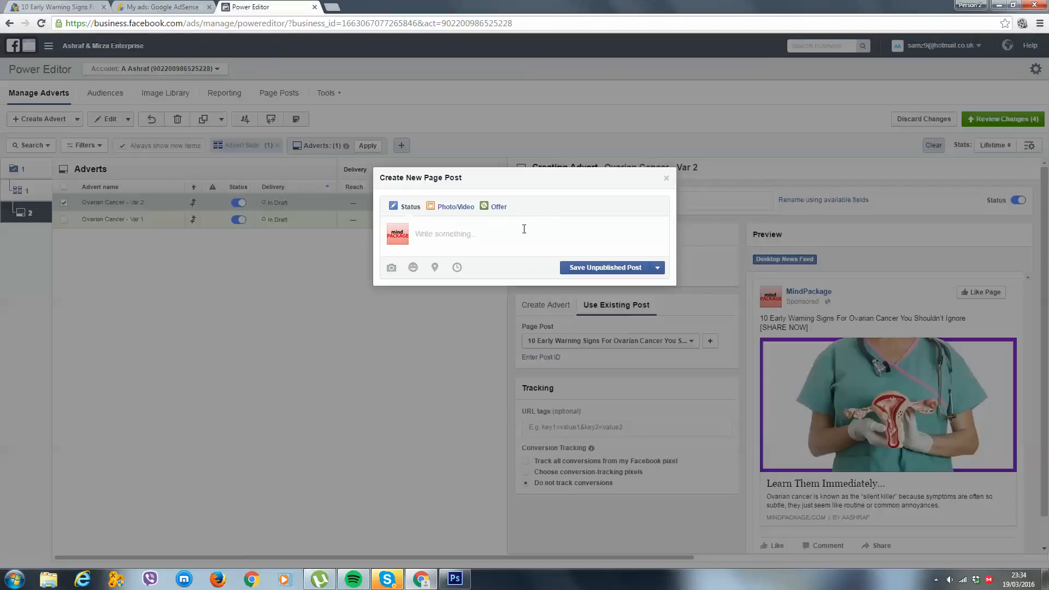
text(http://mindpackage.com/2016/03/10-early-warning-signs-for-ovarian-cancer-you-shouldnt-ignore/)
key(ctrl+a)
key(BackSpace)
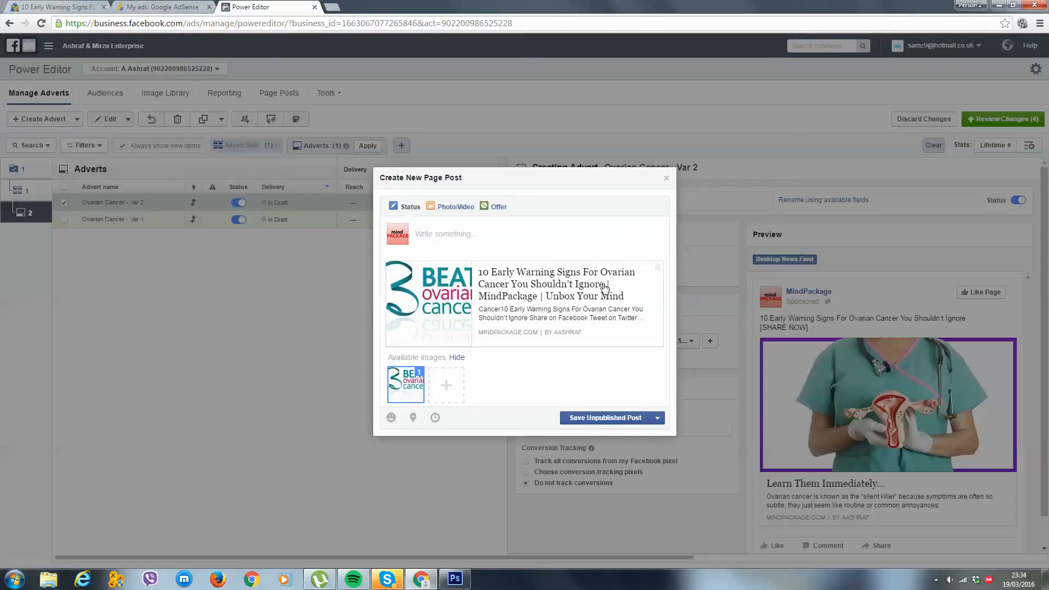
Deselect the link preview's default image and upload the 2 Ovarian picture from the Ads Example folder instead
click(415, 396)
click(445, 386)
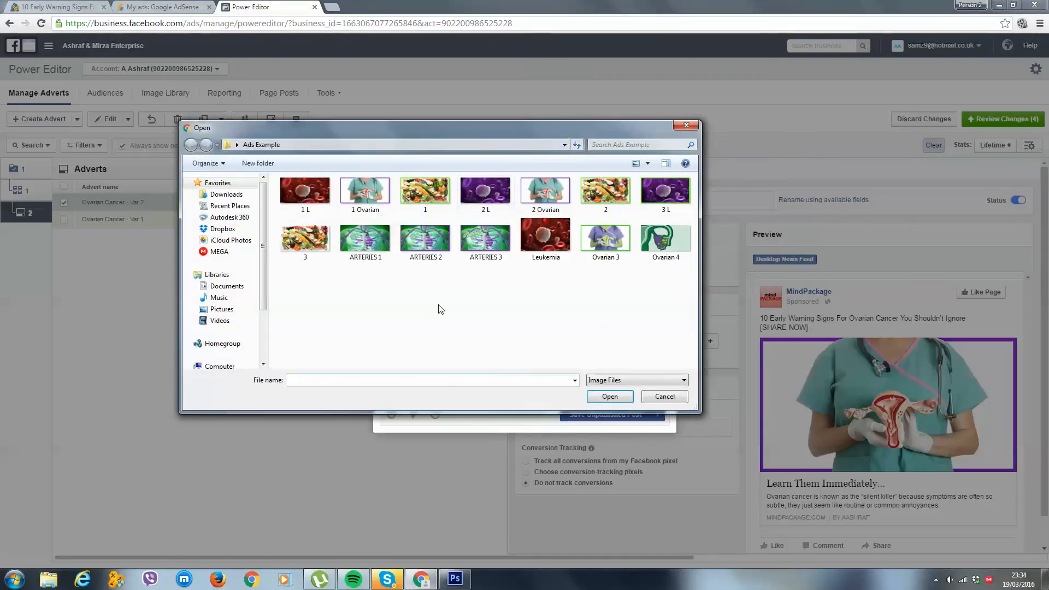
double_click(546, 210)
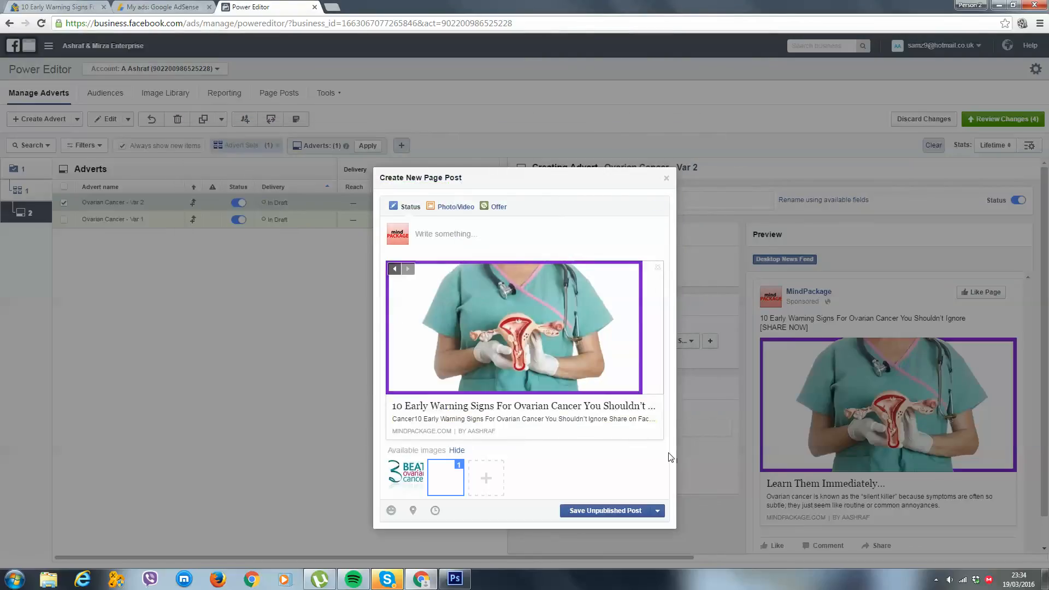
Remove "| MindPackage | Unbox Your Mind" from the link headline, leaving "10 Early Warning Signs For Ovarian Cancer You Shouldn't Ignore"
click(569, 407)
click(569, 410)
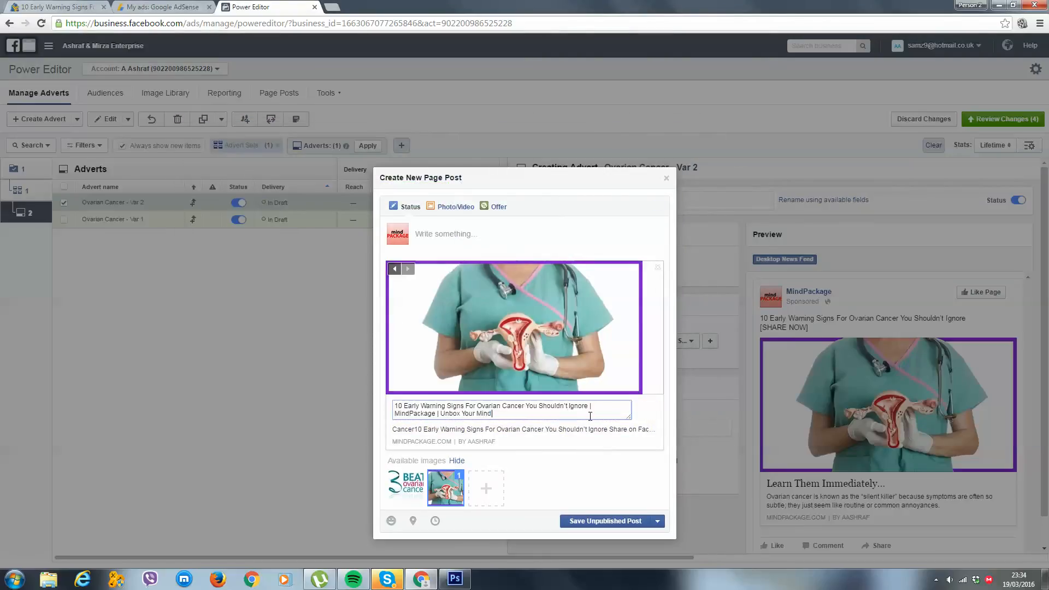
drag(589, 407, 593, 420)
key(BackSpace)
Enter "Learn Them Immediately..." as the message of the new page post
click(488, 240)
text(Lea)
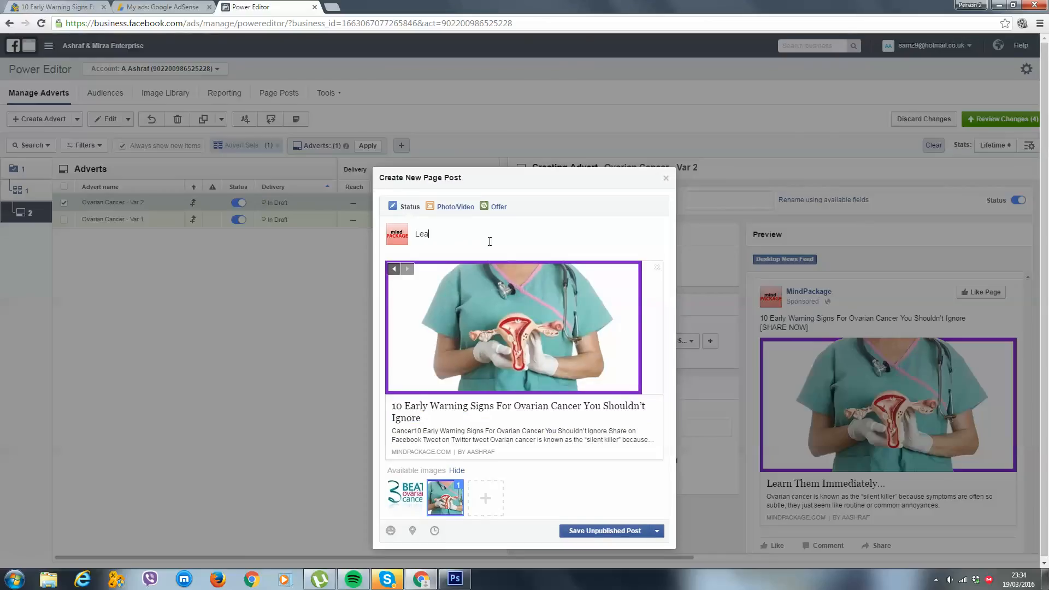
text(rn Them Immediately...)
Replace the link description with the article's opening sentence, ending in "routine or common annoyances.", and save the Var 2 post as unpublished
click(493, 439)
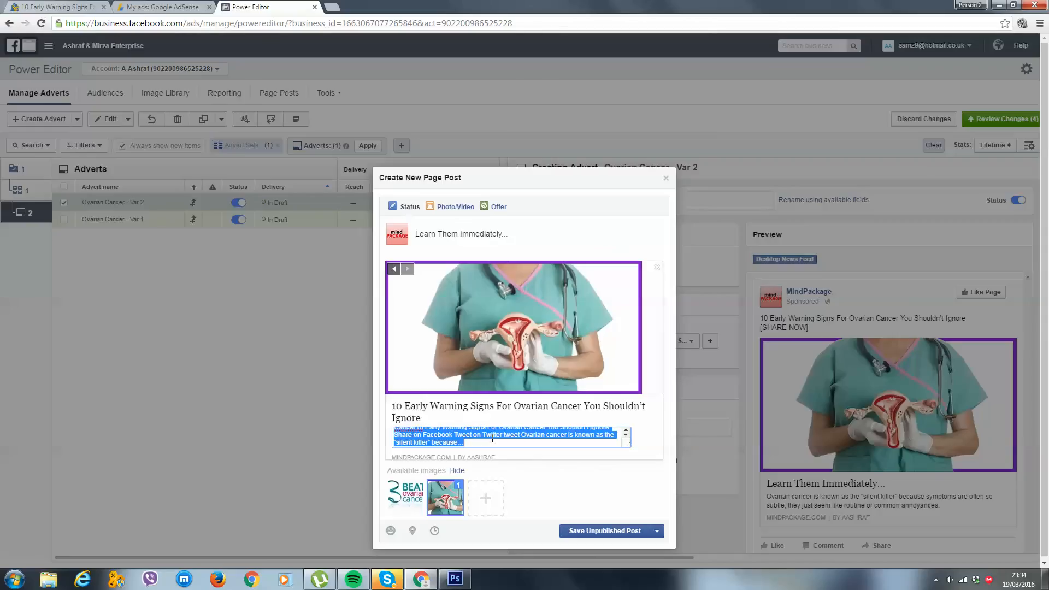
key(ctrl+1)
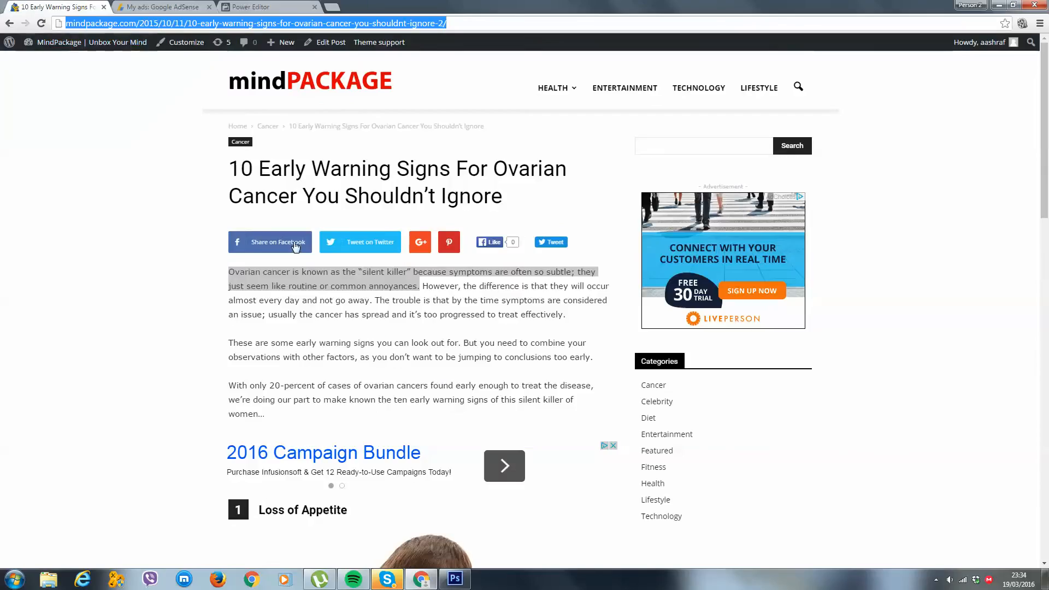
right_click(313, 279)
click(330, 283)
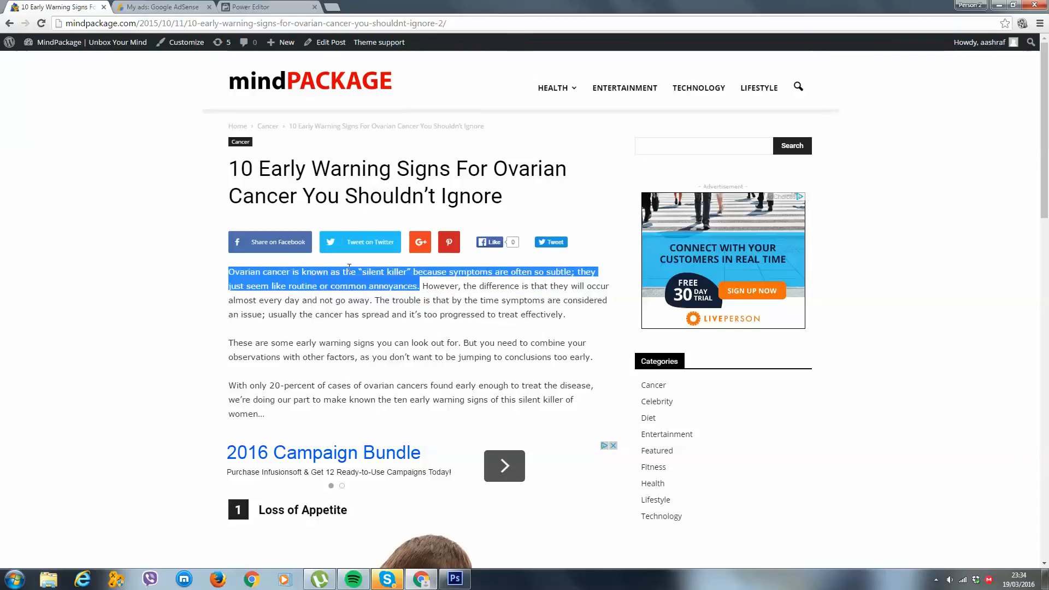
click(247, 7)
click(478, 434)
key(ctrl+a)
key(ctrl+v)
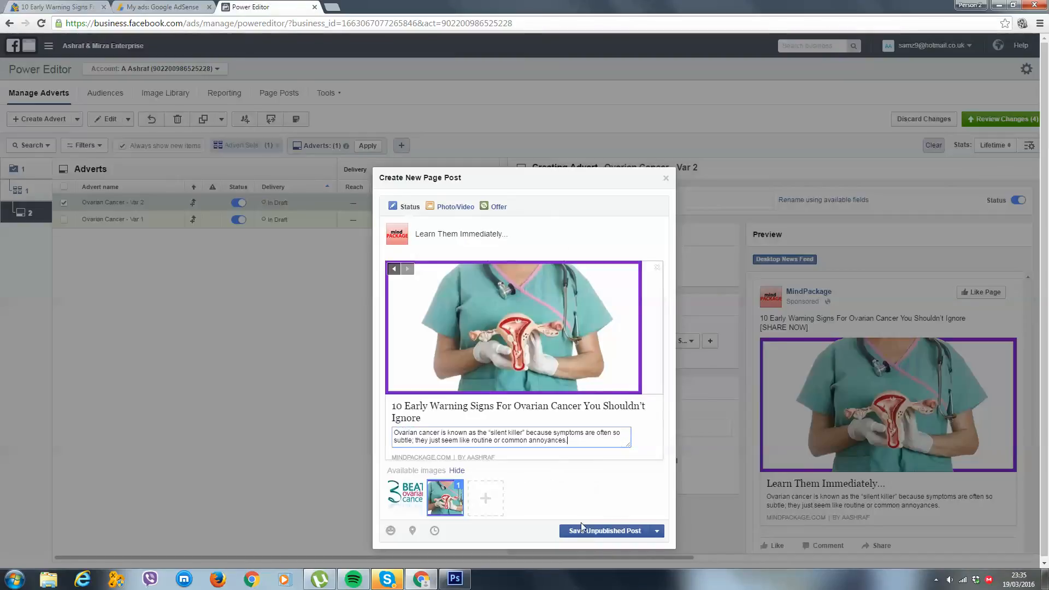
click(601, 457)
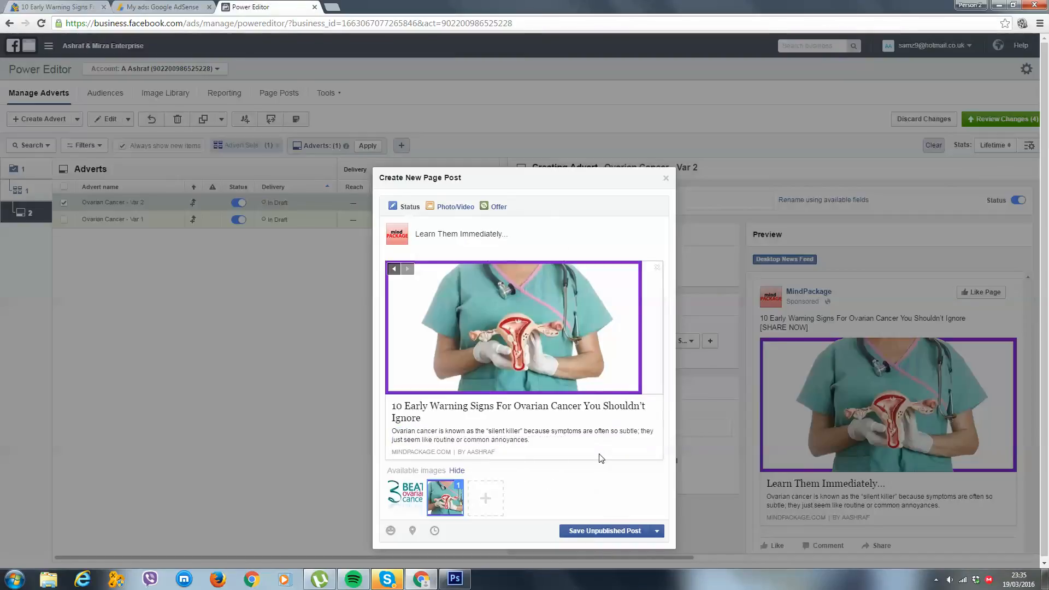
click(610, 529)
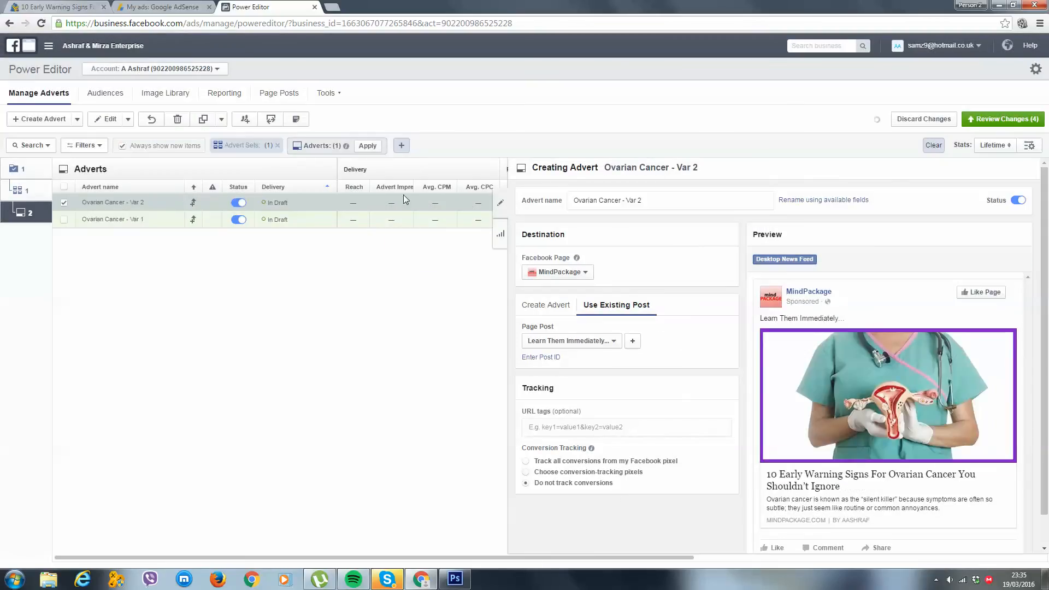
Duplicate the Var 2 advert within the same campaign and rename the copy Ovarian Cancer - Var 3
click(200, 120)
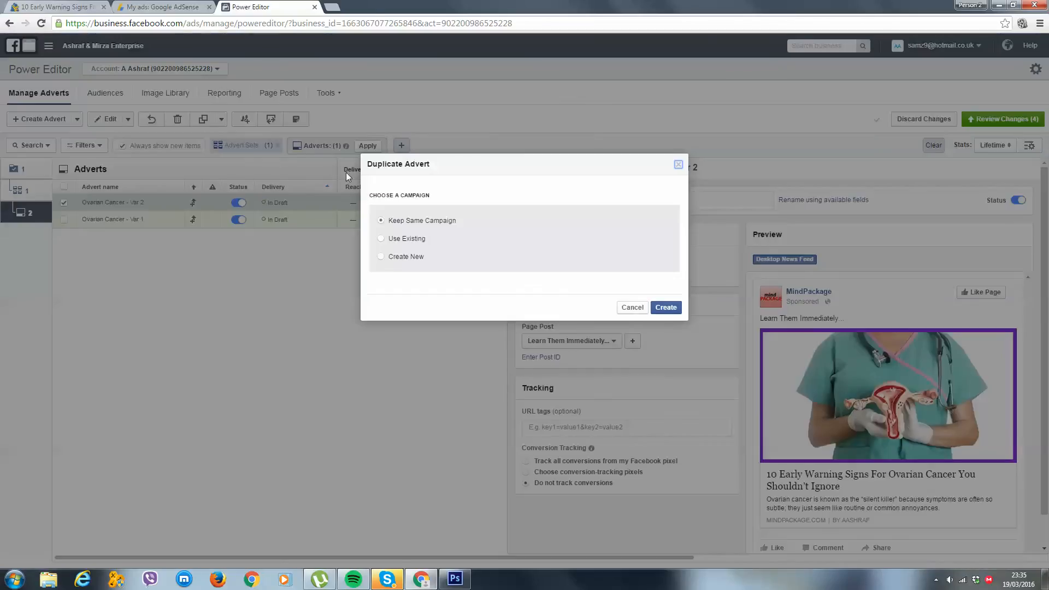
click(666, 307)
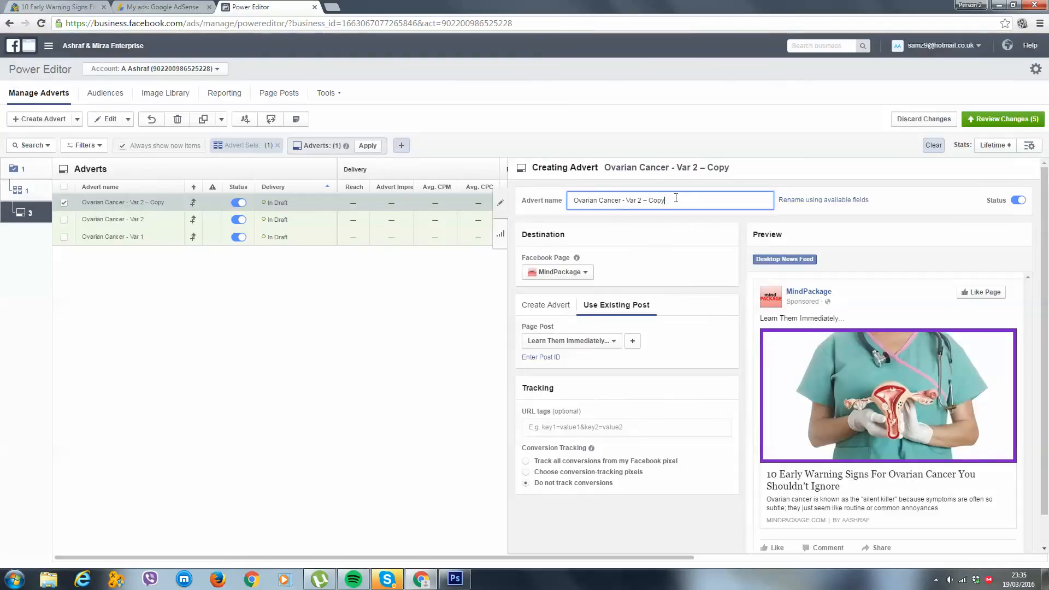
drag(664, 200, 639, 190)
text(3)
Create a new page post for the Var 3 advert and attach the MindPackage ovarian cancer article link
click(632, 341)
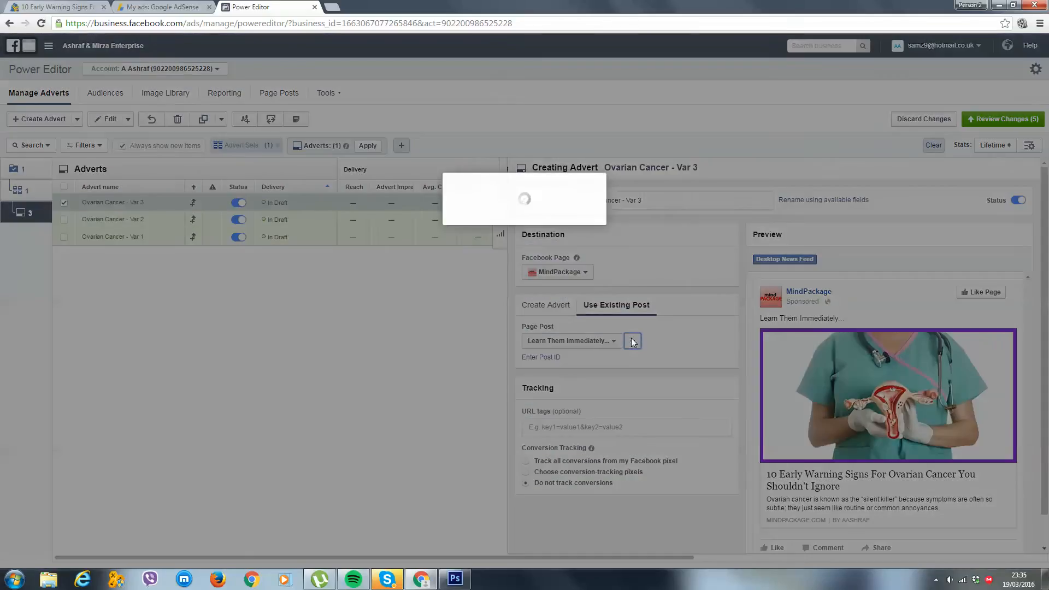
click(77, 6)
click(104, 23)
key(ctrl+c)
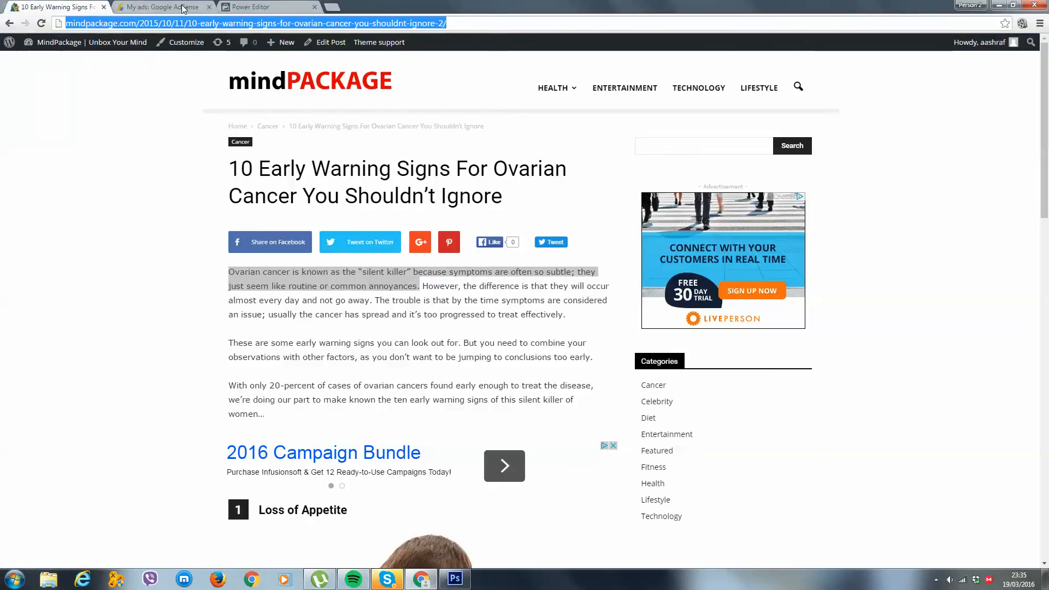
click(251, 7)
key(ctrl+v)
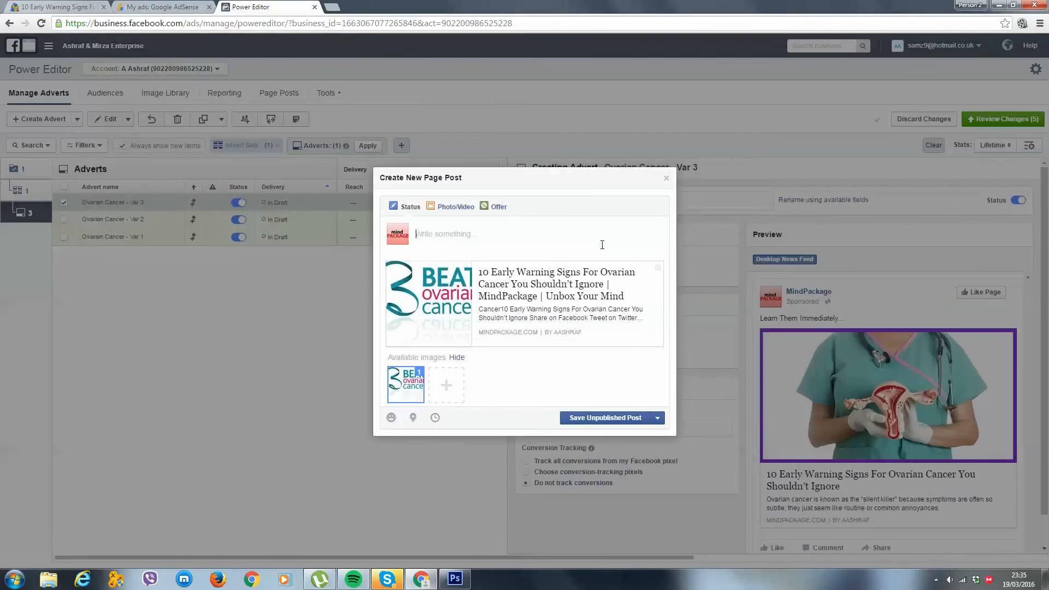
Deselect the default preview image of the Var 3 post and upload the Ovarian 3 picture from the Ads Example folder
click(421, 383)
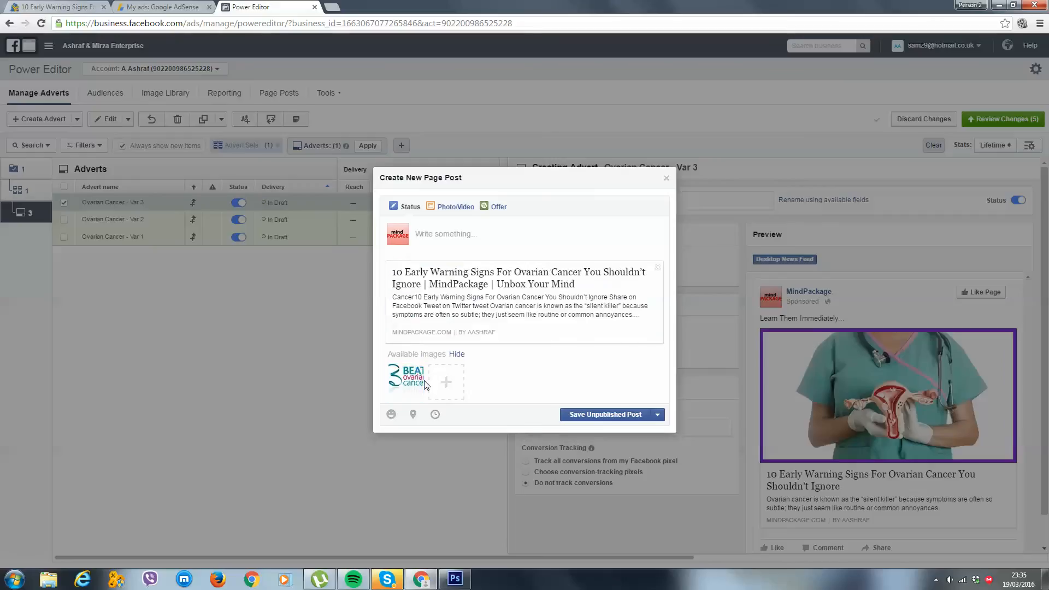
click(446, 382)
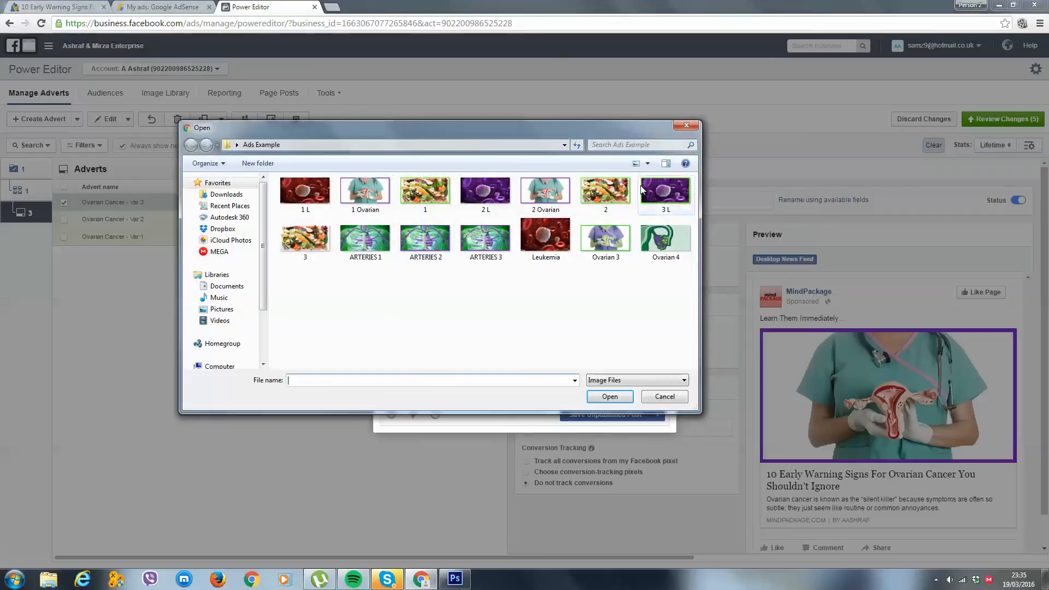
double_click(623, 235)
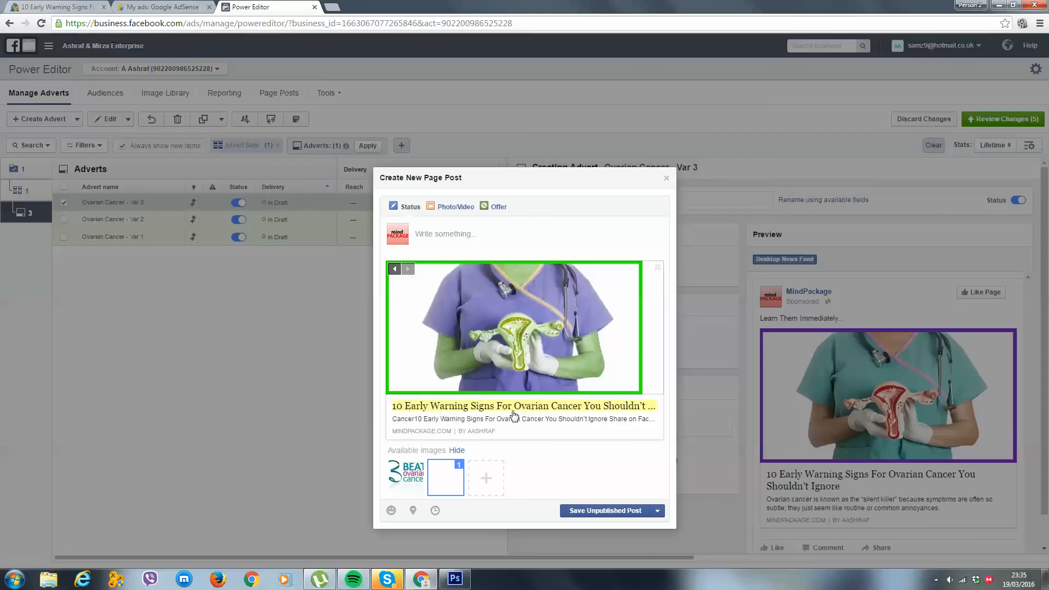
Remove the site name from the link headline and cut the remaining article title out of it
click(527, 404)
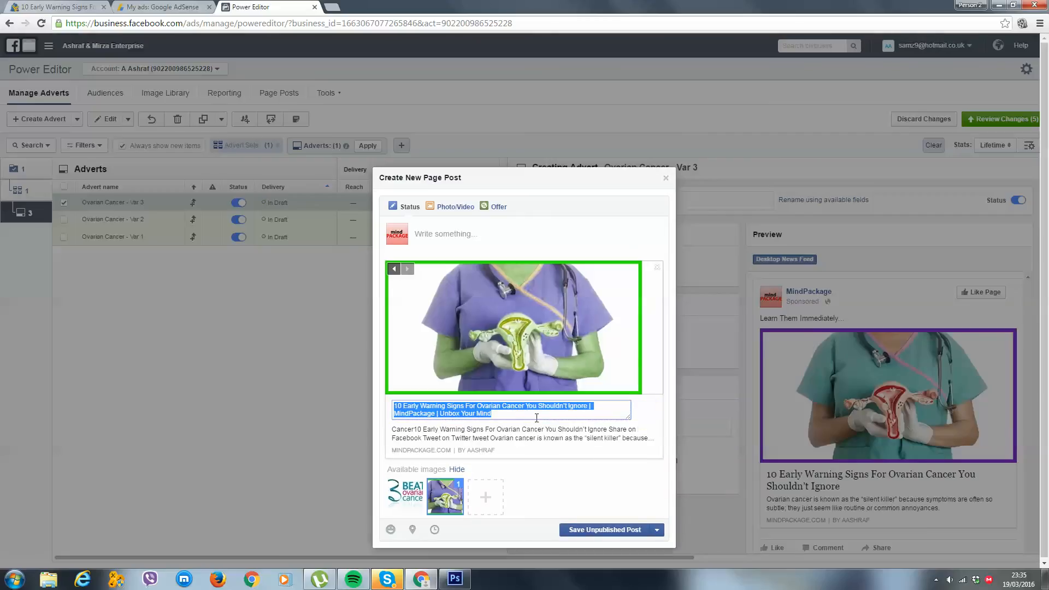
click(537, 415)
triple_click(540, 414)
click(539, 413)
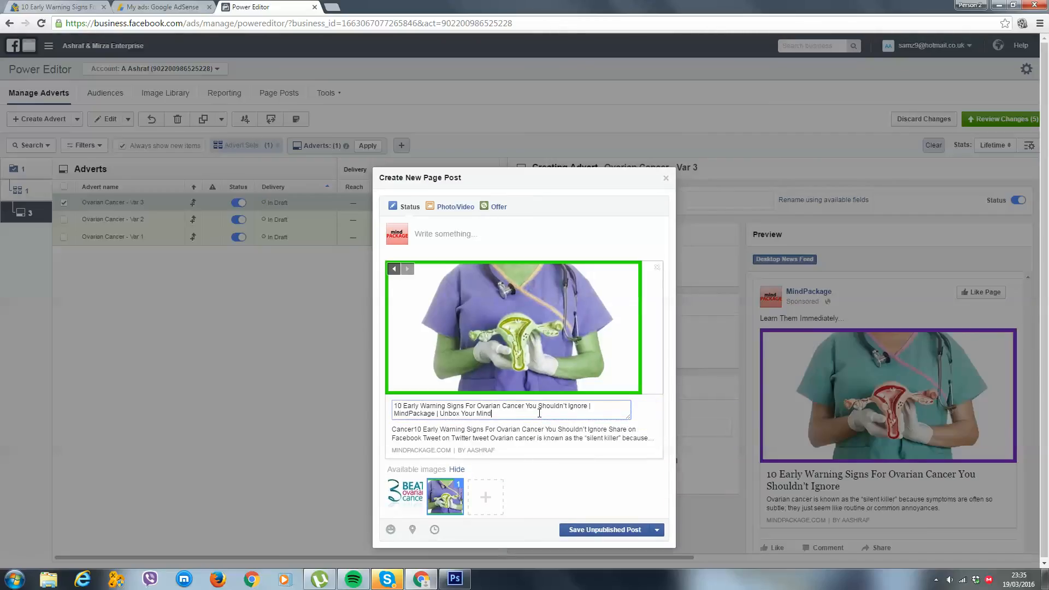
drag(551, 412, 591, 406)
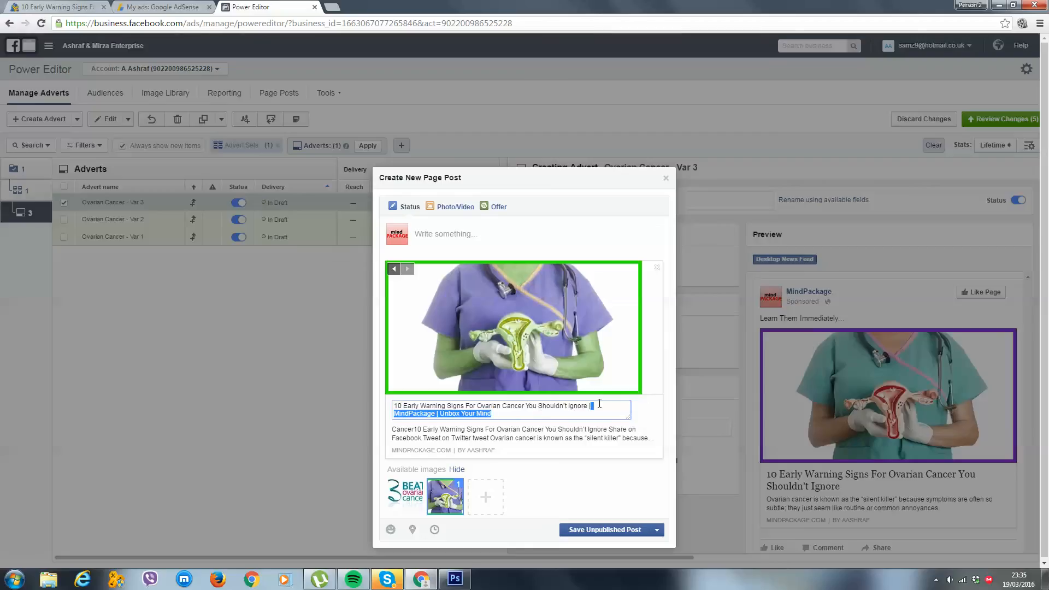
key(BackSpace)
key(ctrl+a)
key(ctrl+c)
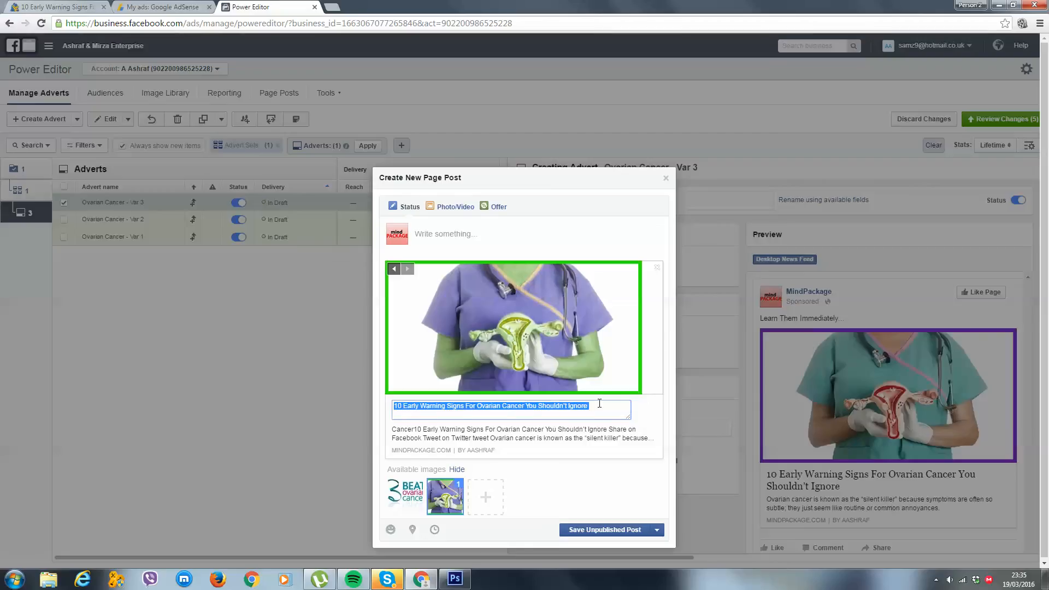
key(BackSpace)
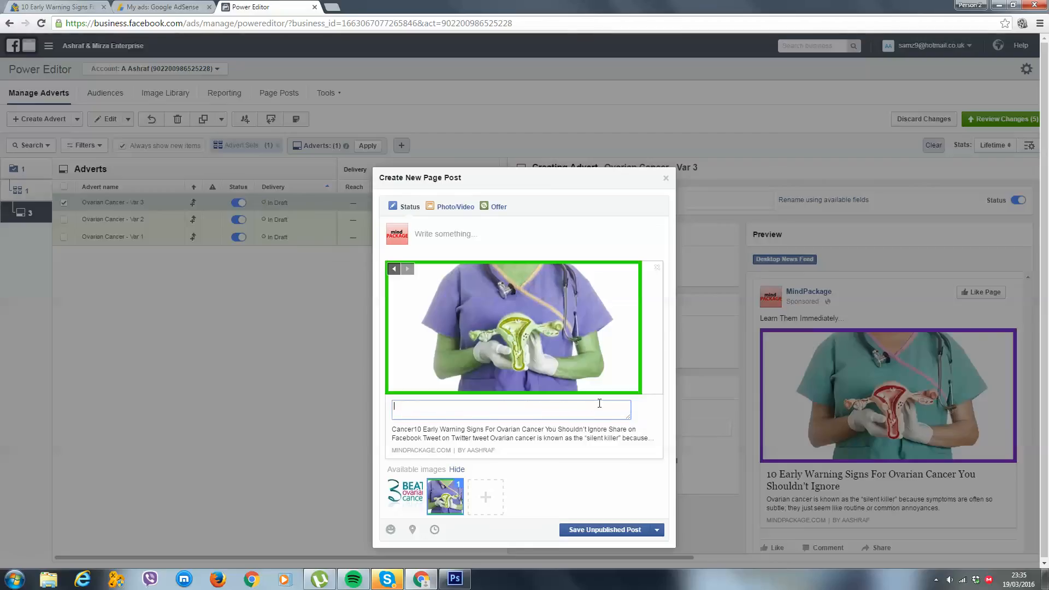
Enter "Check Them Out Right Away..." as the link headline
text(Y)
key(BackSpace)
text(Check Them Ou)
key(BackSpace)
key(BackSpace)
text(Out Right Away...)
Paste the article title into the post message and add "[Share Immediately]" on a new line
click(534, 234)
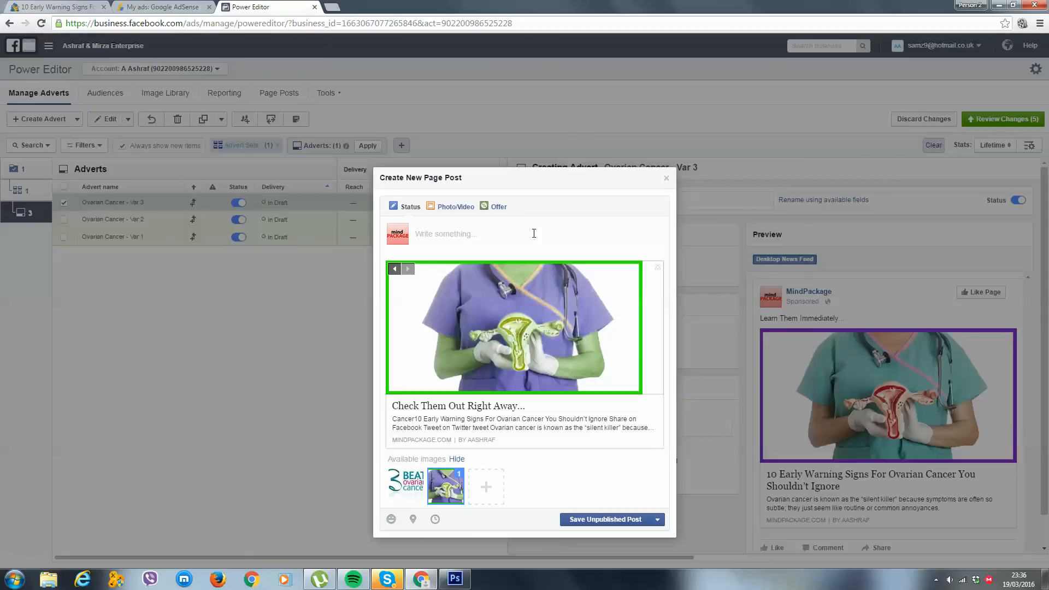
click(533, 233)
key(ctrl+v)
key(Return)
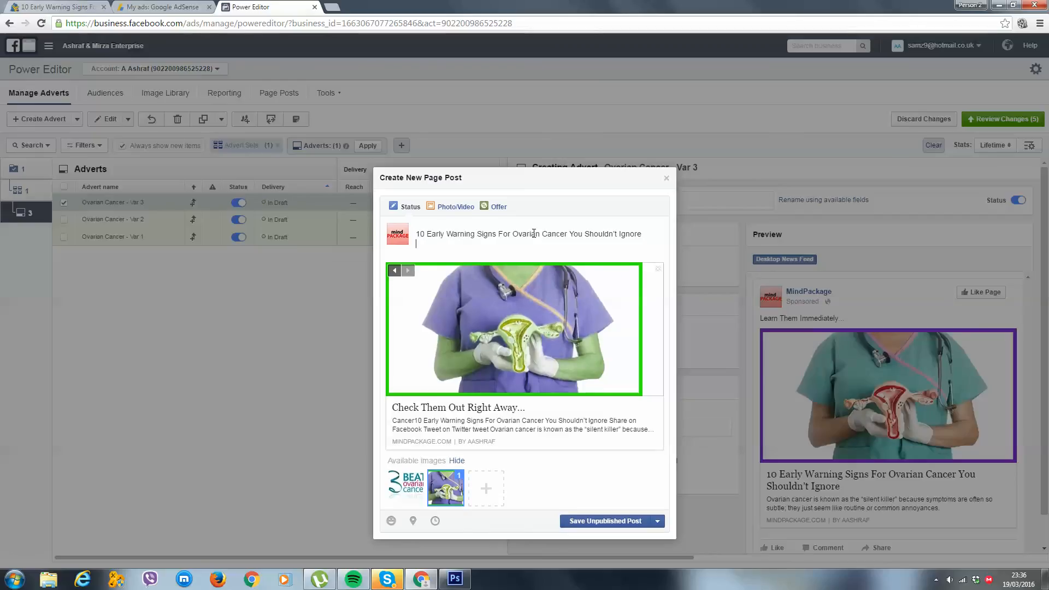
text([Share Immediately])
Replace the Var 3 link description with the article's opening sentence about the "silent killer" and save the post as unpublished
click(46, 9)
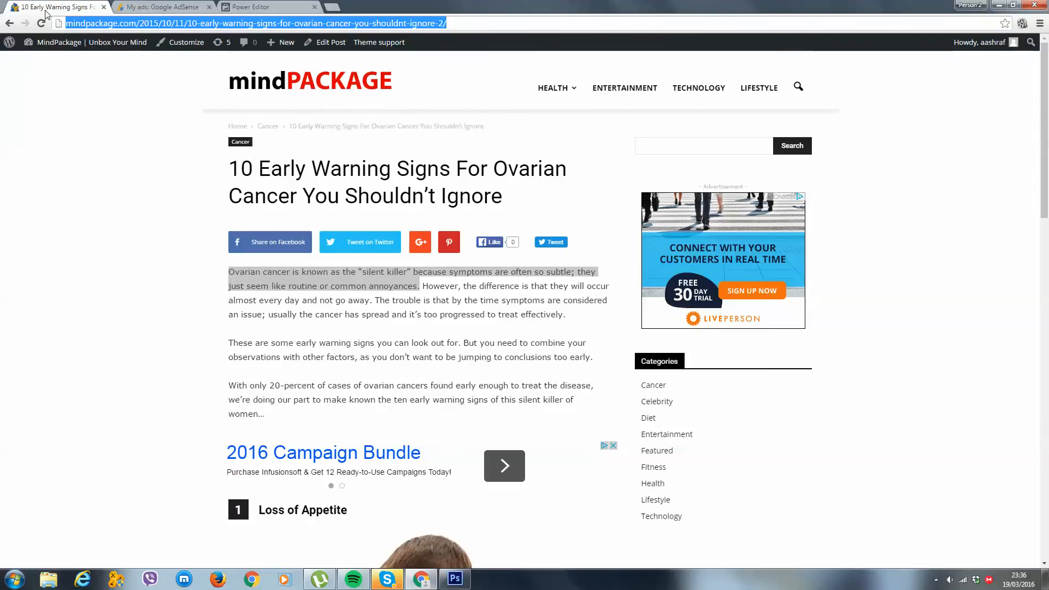
right_click(346, 275)
click(371, 283)
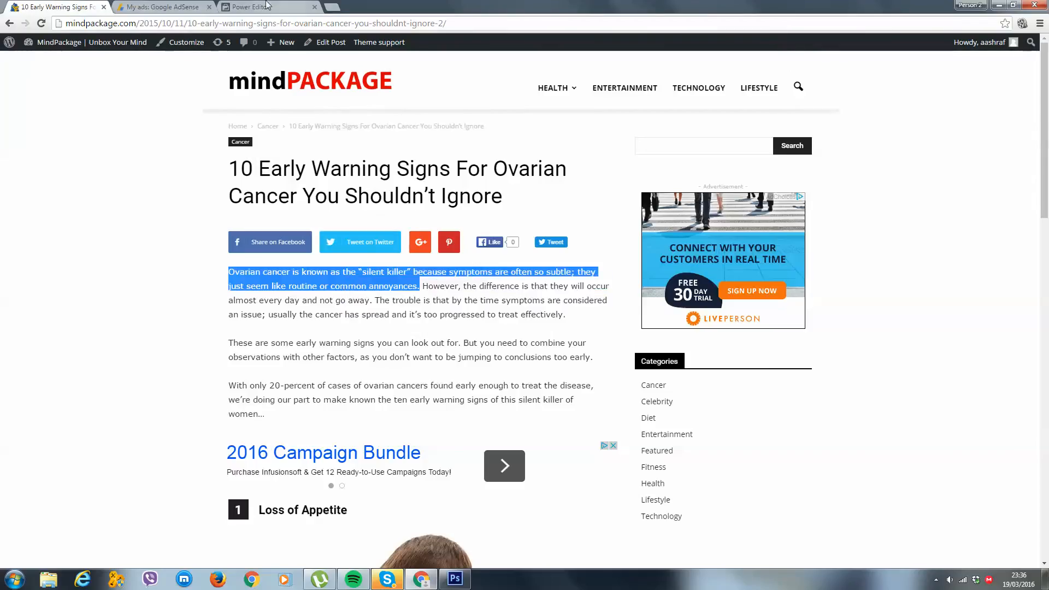
click(267, 5)
click(470, 429)
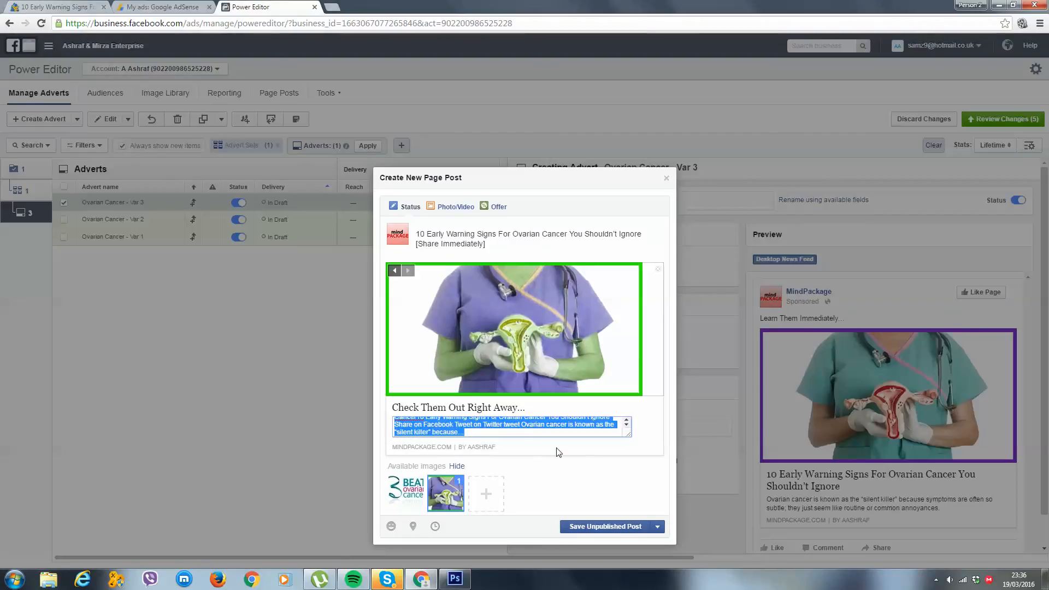
text(Ovarian cancer is known as the "silent killer" because symptoms are often so subtle; they just seem like routine or common annoyances.)
click(601, 516)
click(608, 523)
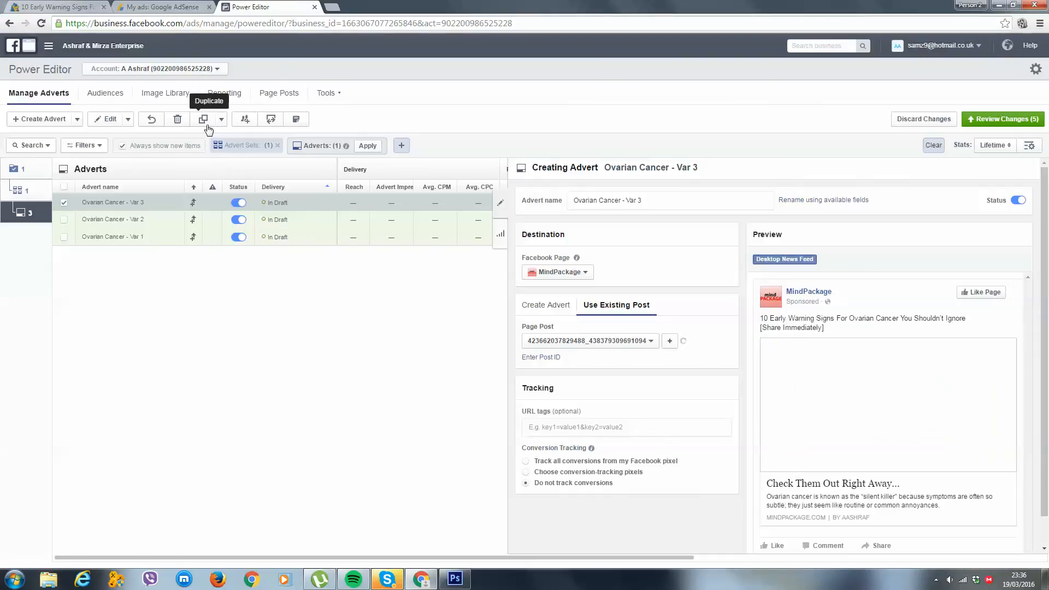
Duplicate the Var 3 advert within the same campaign and rename the copy "Ovarian Cancer - Var 4"
click(207, 126)
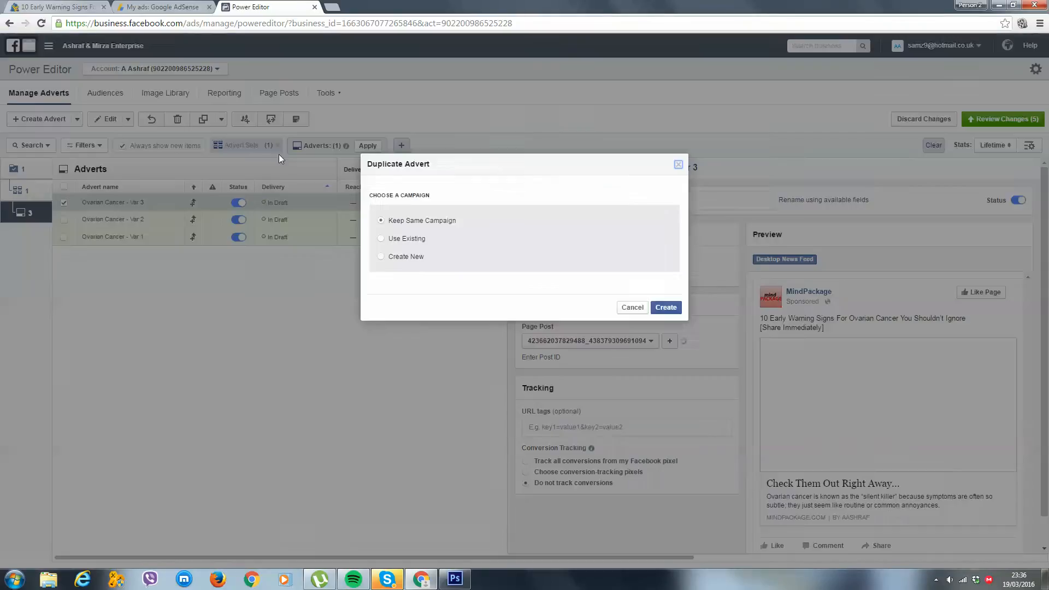
click(659, 307)
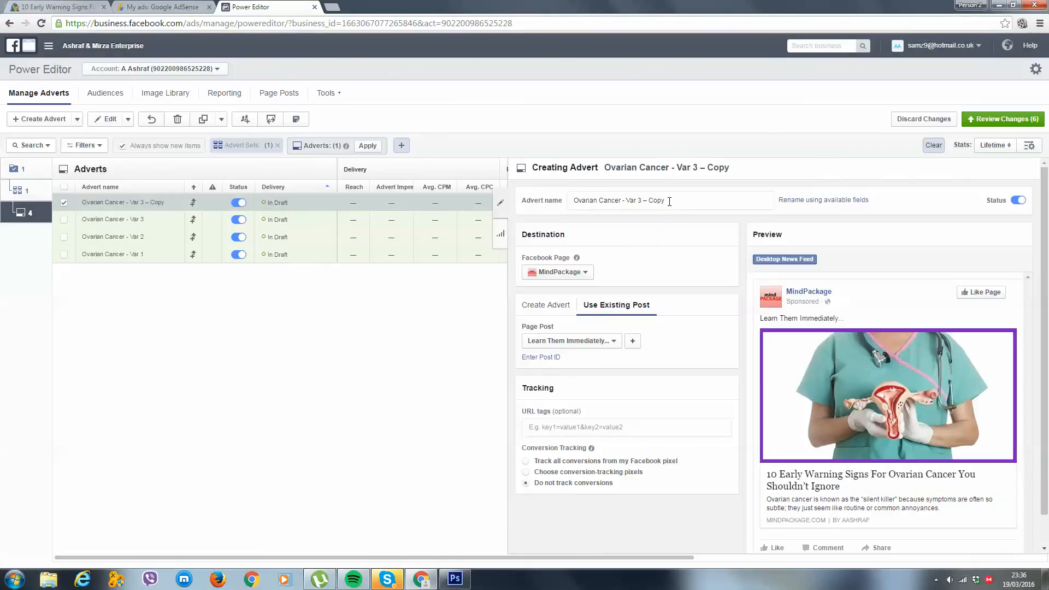
drag(669, 202, 637, 201)
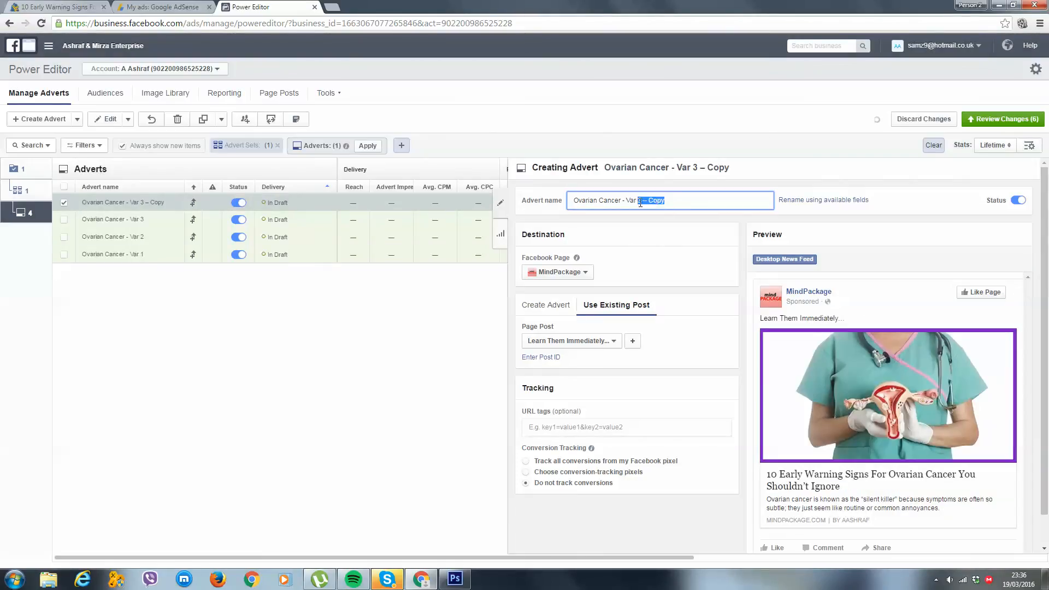
text(4)
click(673, 244)
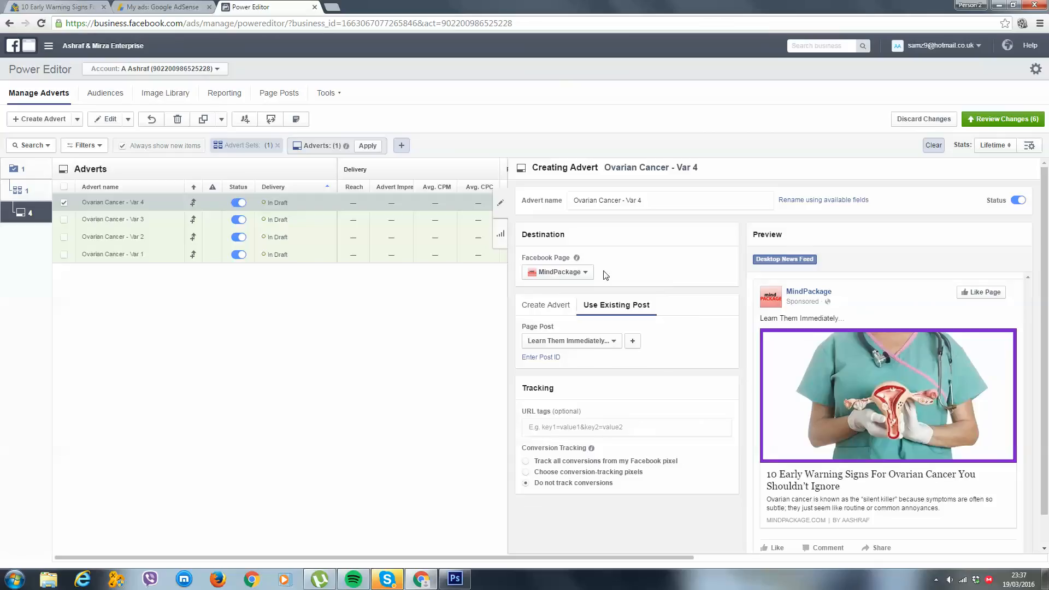
Create a new page post for Var 4 and paste in the ovarian cancer article's web address from mindpackage.com
click(633, 341)
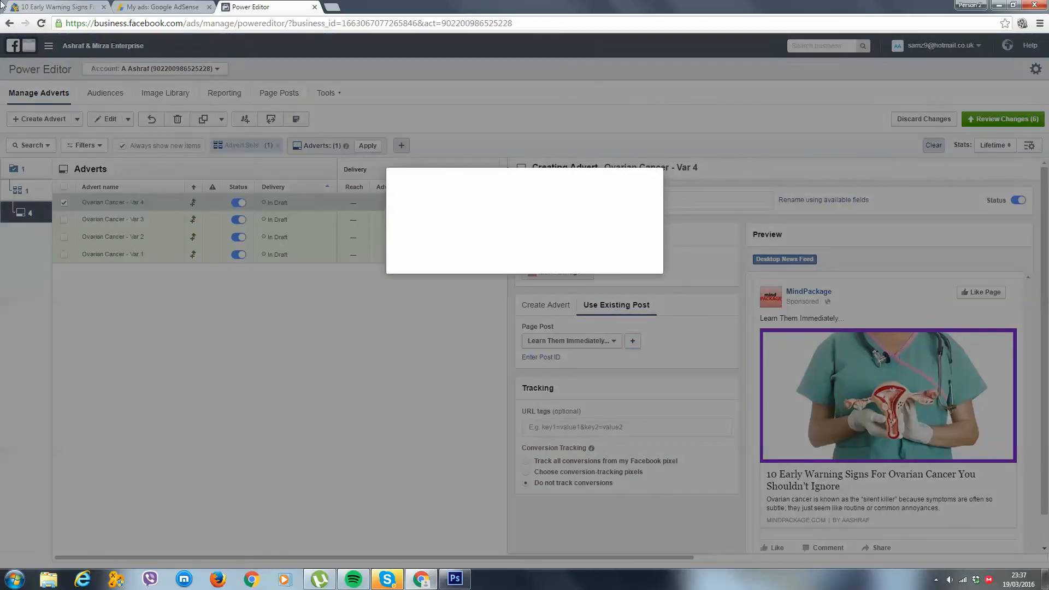
click(57, 6)
click(110, 23)
key(ctrl+c)
click(224, 6)
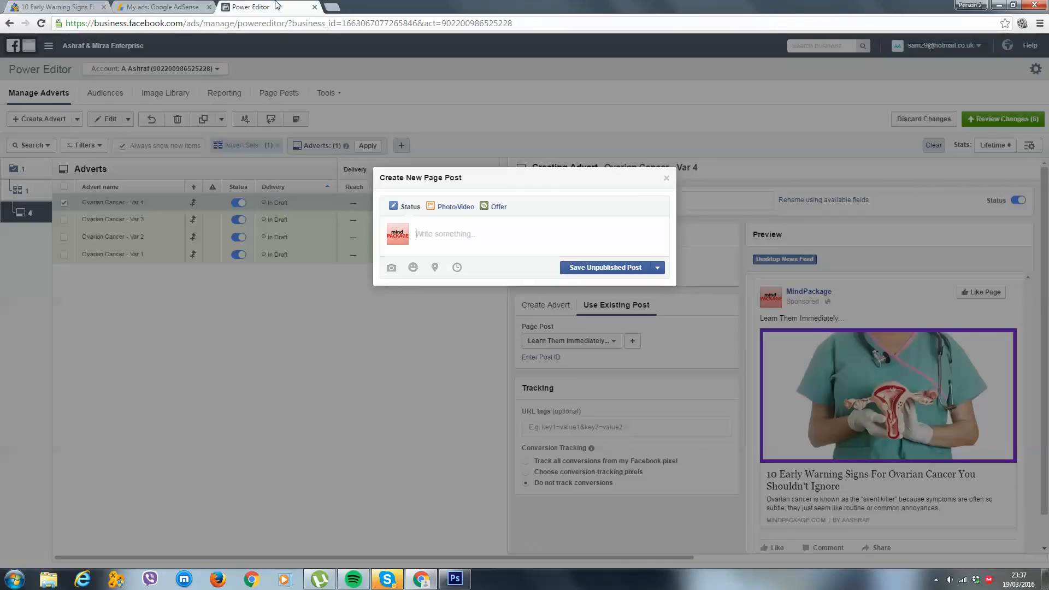
key(ctrl+v)
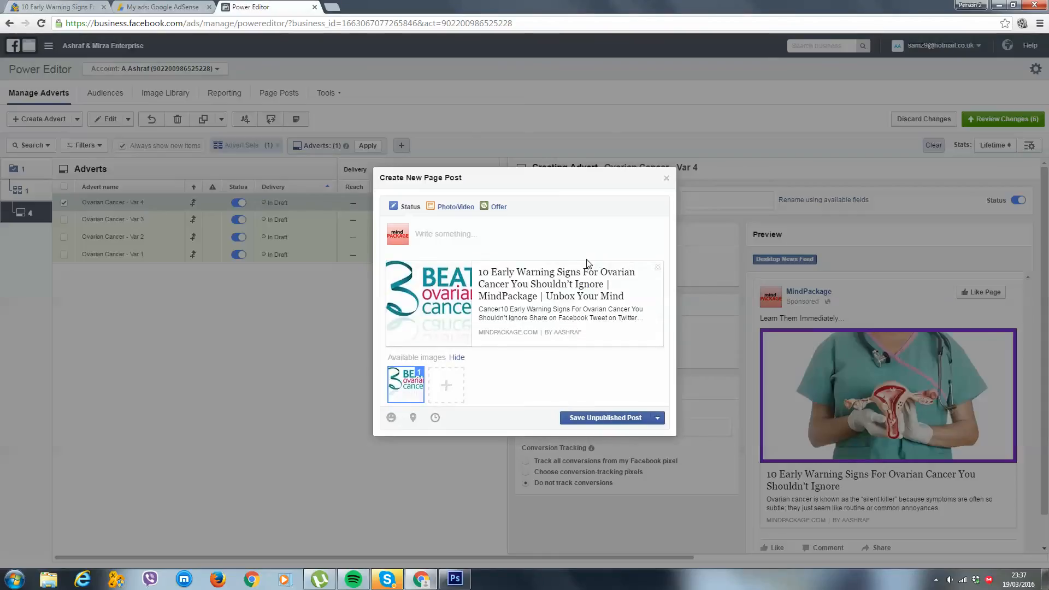
Upload the "Ovarian 4" picture as the link image and remove the site name from the link headline
click(410, 377)
click(437, 374)
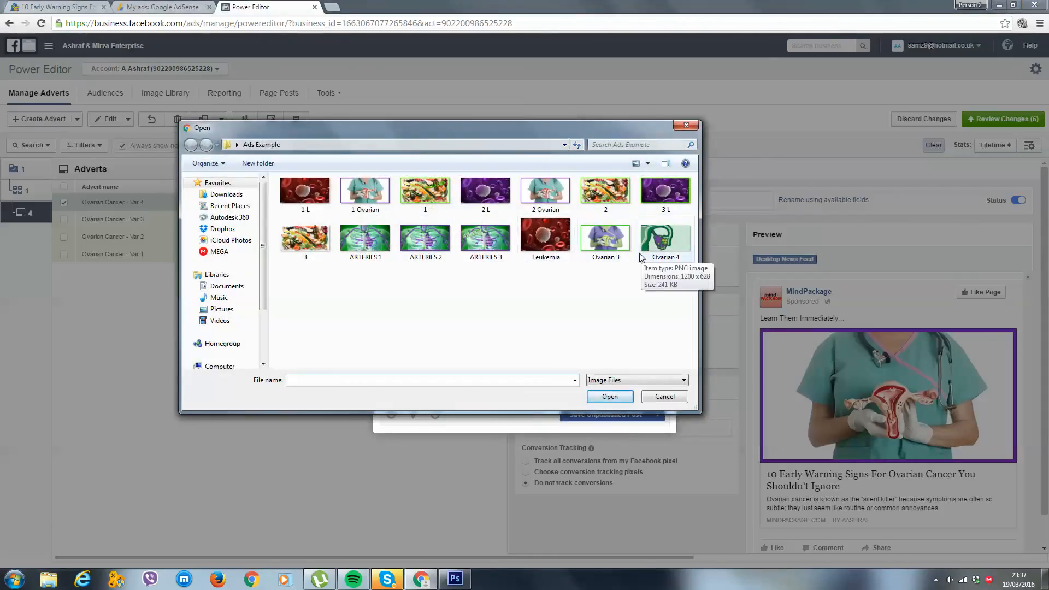
double_click(662, 241)
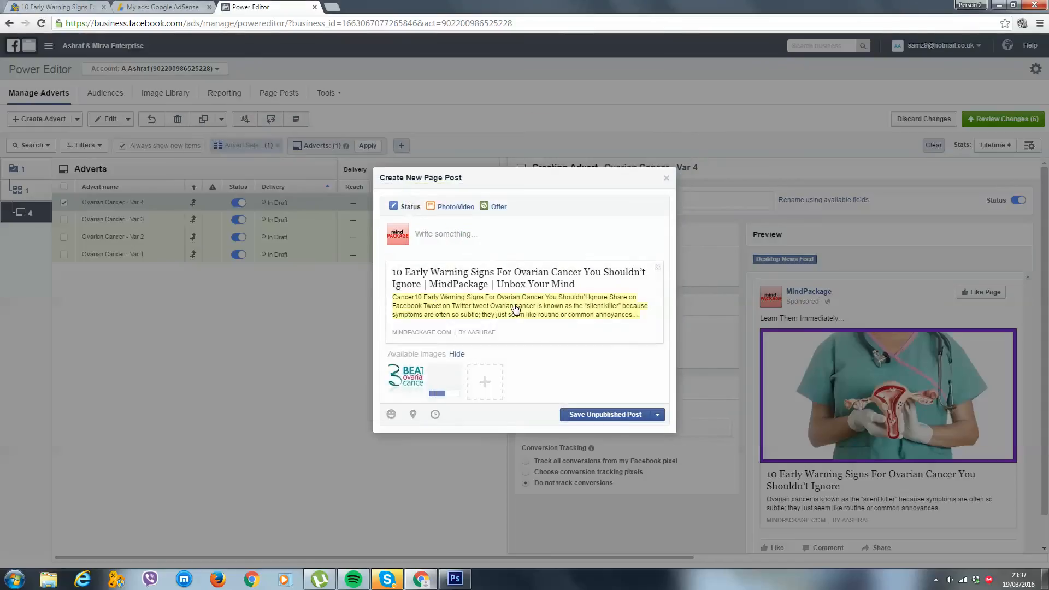
click(524, 425)
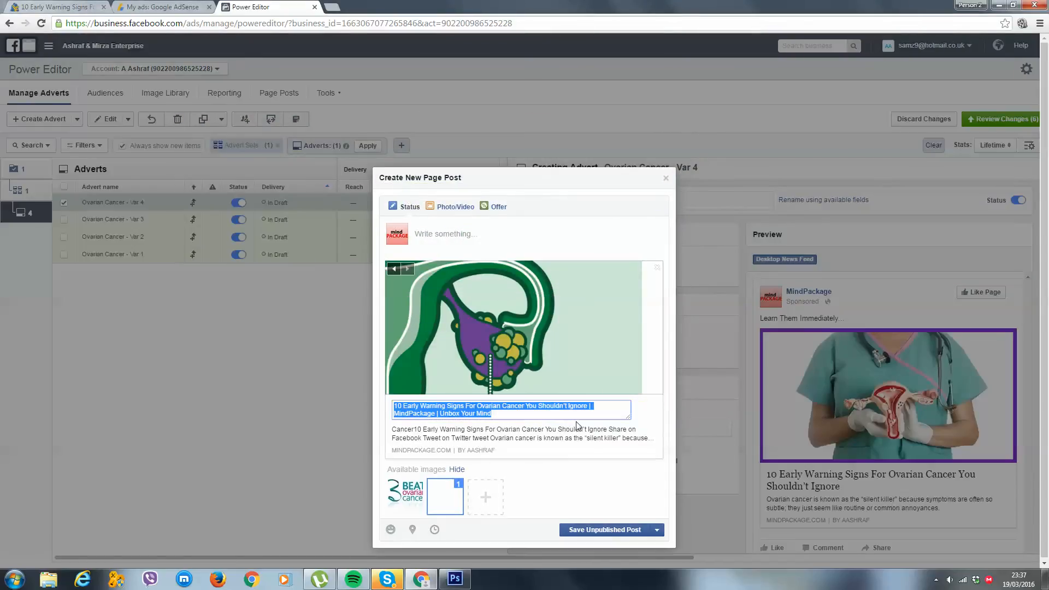
drag(581, 416, 590, 406)
key(BackSpace)
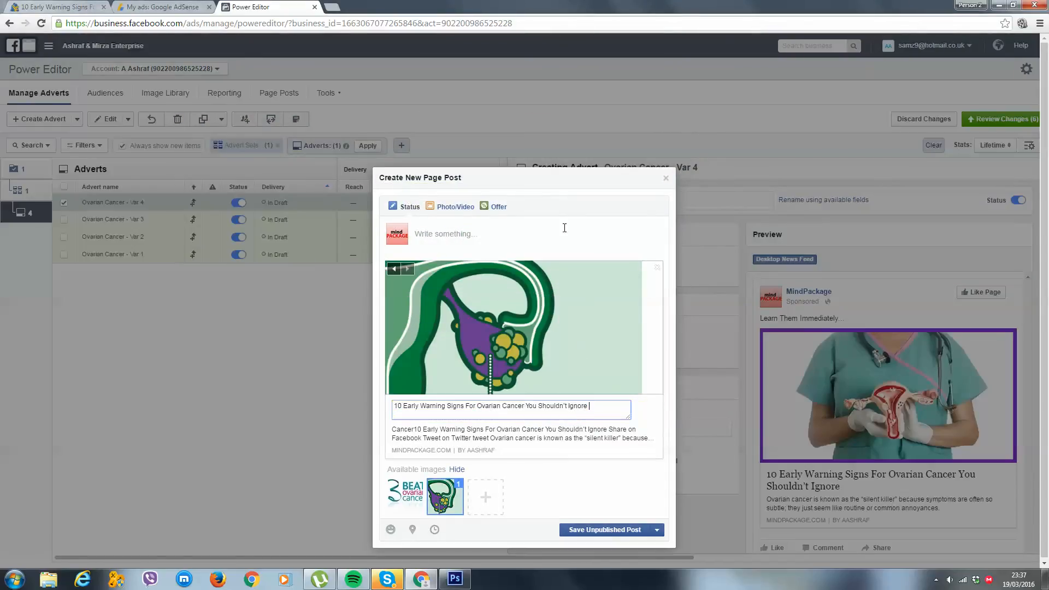
Write "Check them out right away..." as the post message, with "[Share with friends and family]" on a new line
click(537, 225)
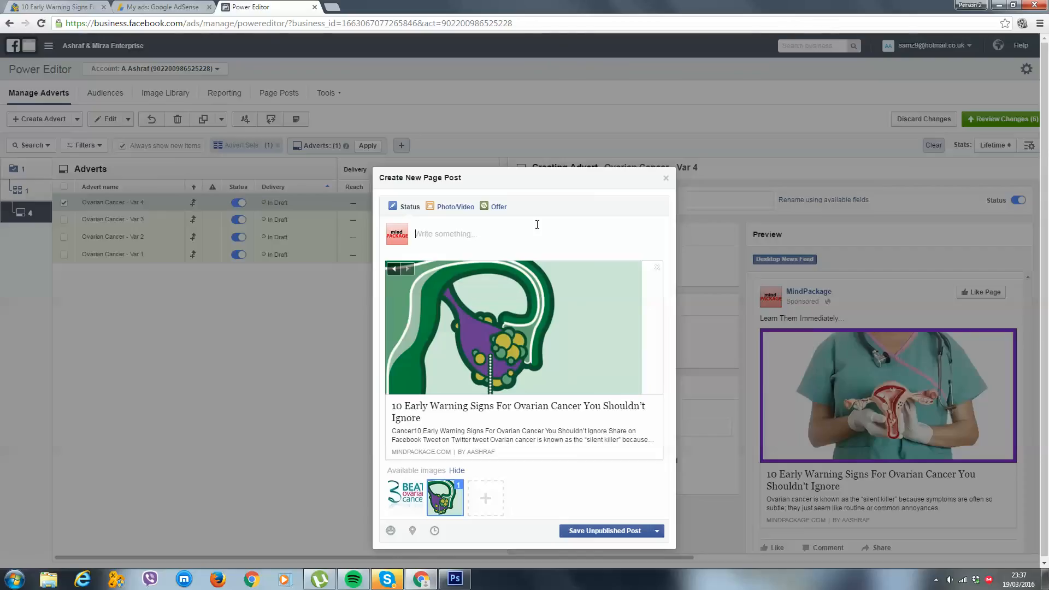
text(Check them our right away...)
key(Return)
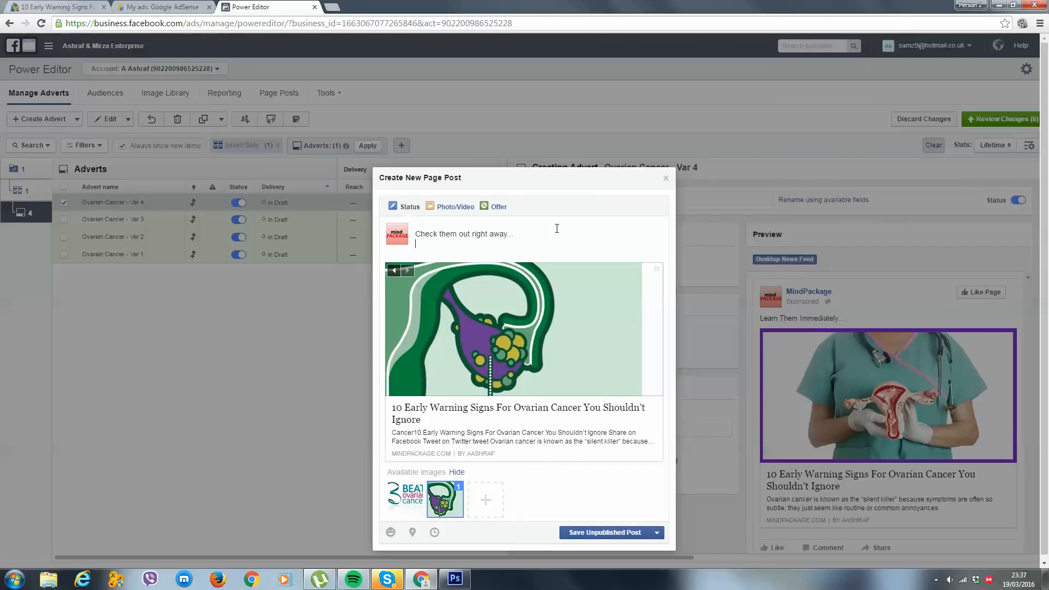
text([Share with friends and family])
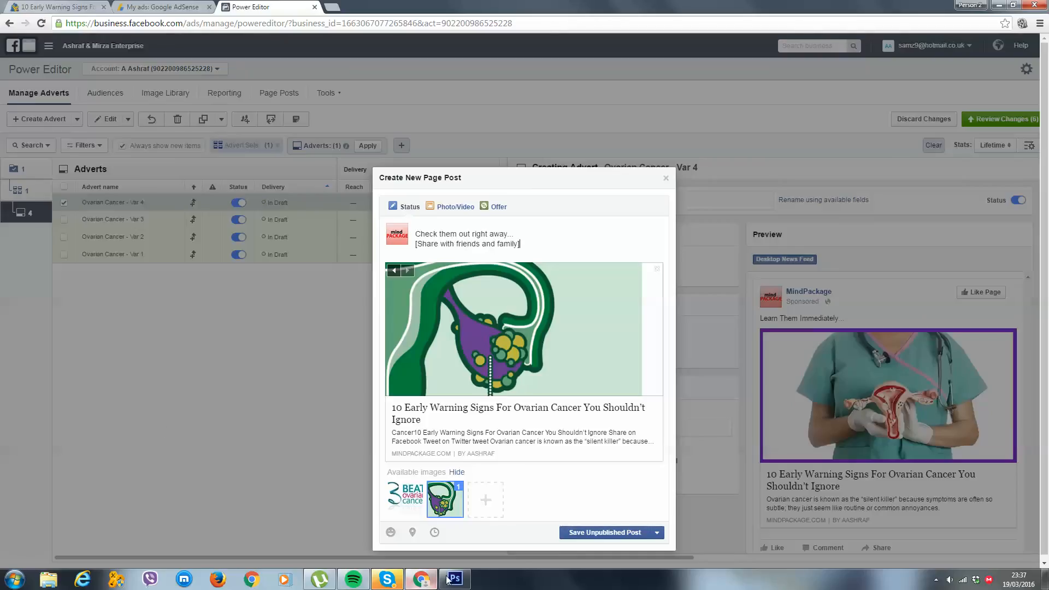
Replace the Var 4 link description with the article's "silent killer" opening sentence and save the post as unpublished
click(74, 5)
right_click(410, 277)
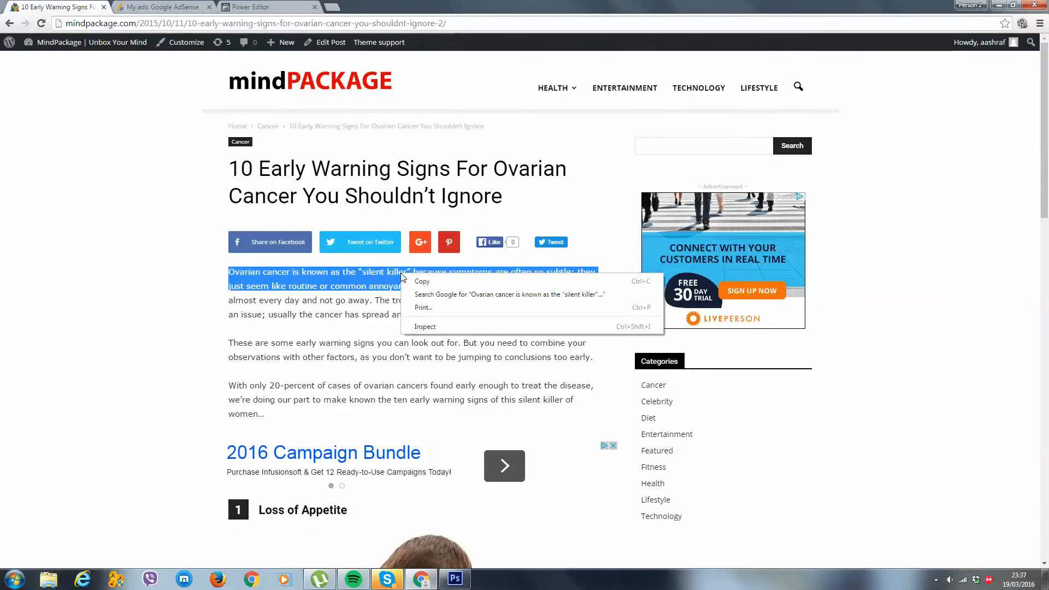
click(440, 283)
click(268, 5)
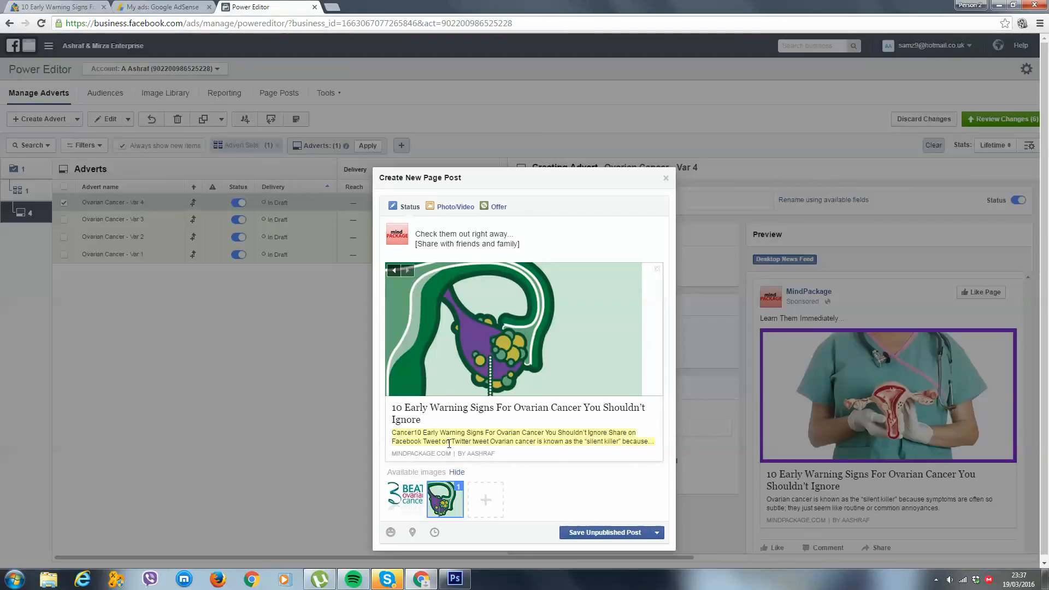
click(524, 456)
key(ctrl+v)
click(605, 538)
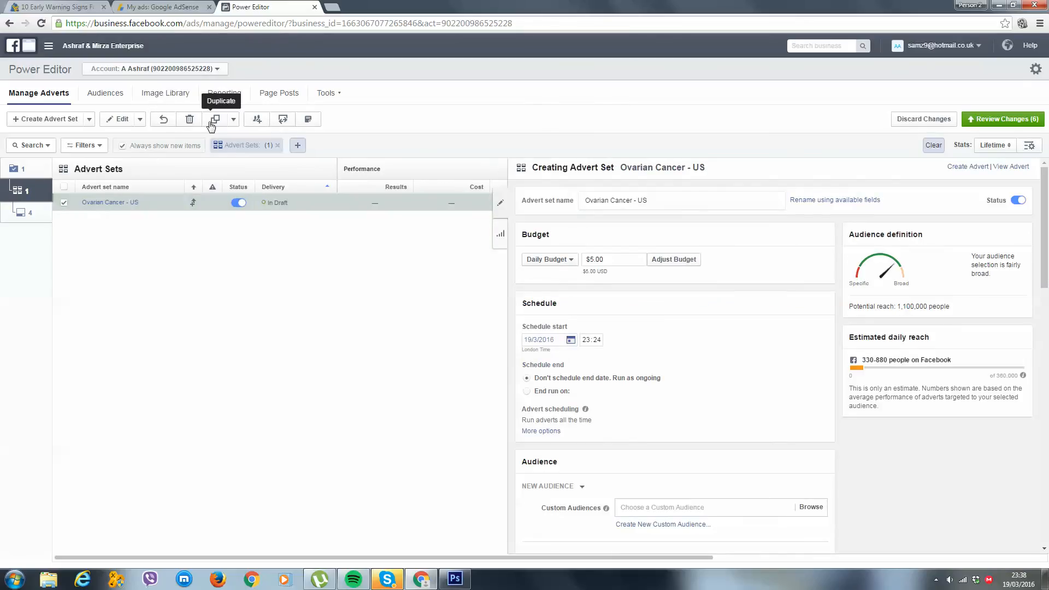
Duplicate the "Ovarian Cancer - US" advert set within the same campaign and rename the copy "Ovarian Cancer - UK & CA"
click(212, 123)
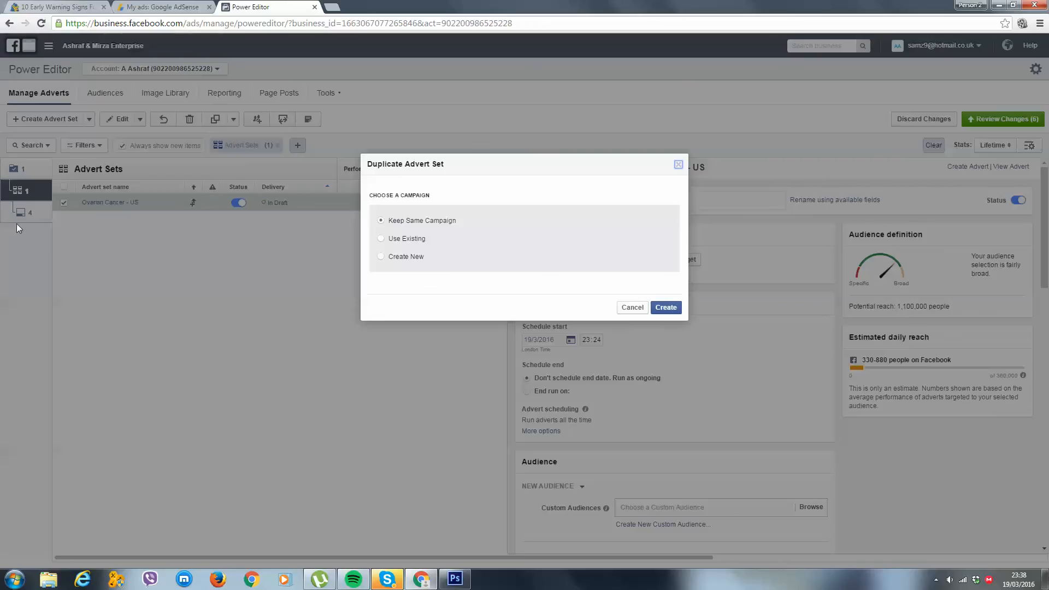
click(666, 308)
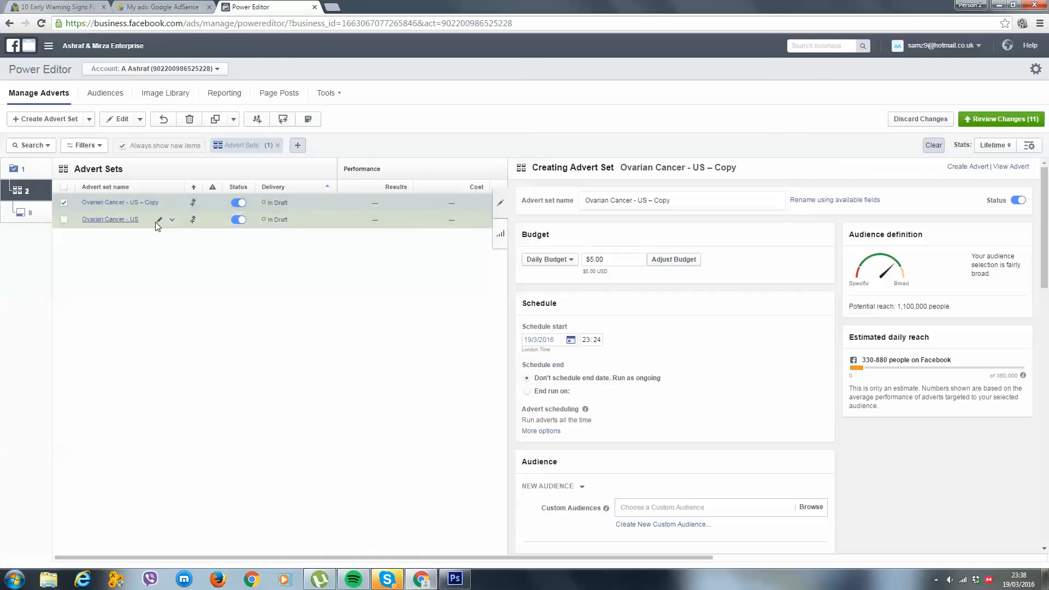
drag(671, 200, 645, 204)
text(K & CA)
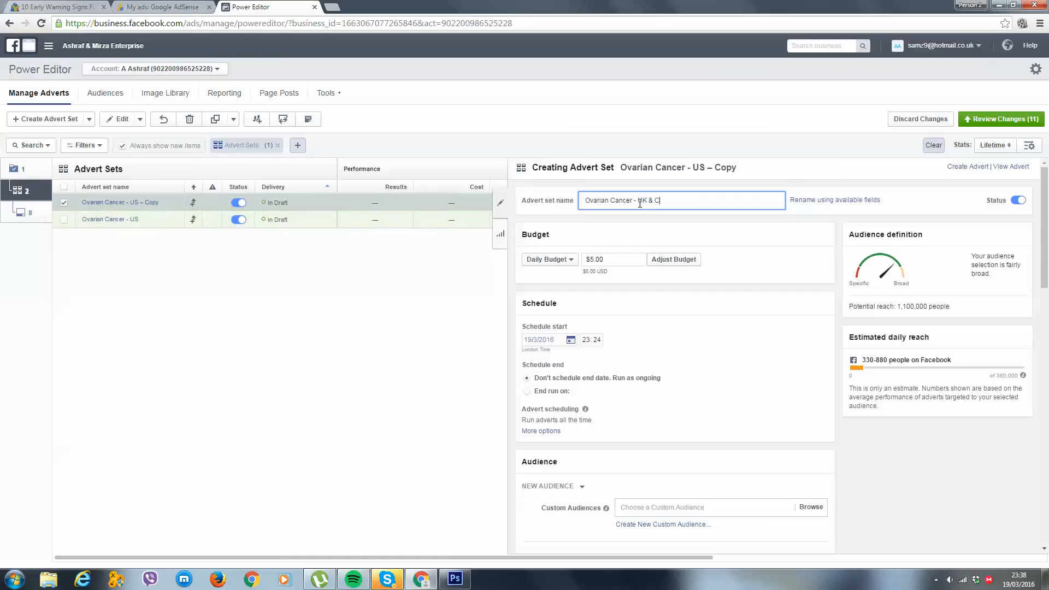
click(778, 264)
Replace the United States location in the UK & CA advert set with United Kingdom and Canada
scroll(700, 383, down, 6)
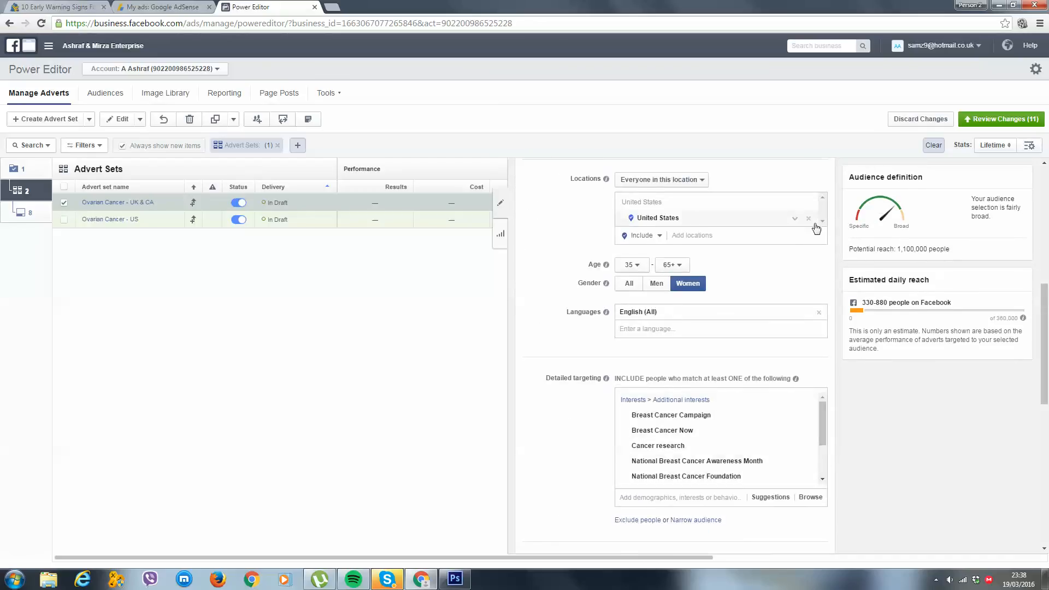
click(811, 219)
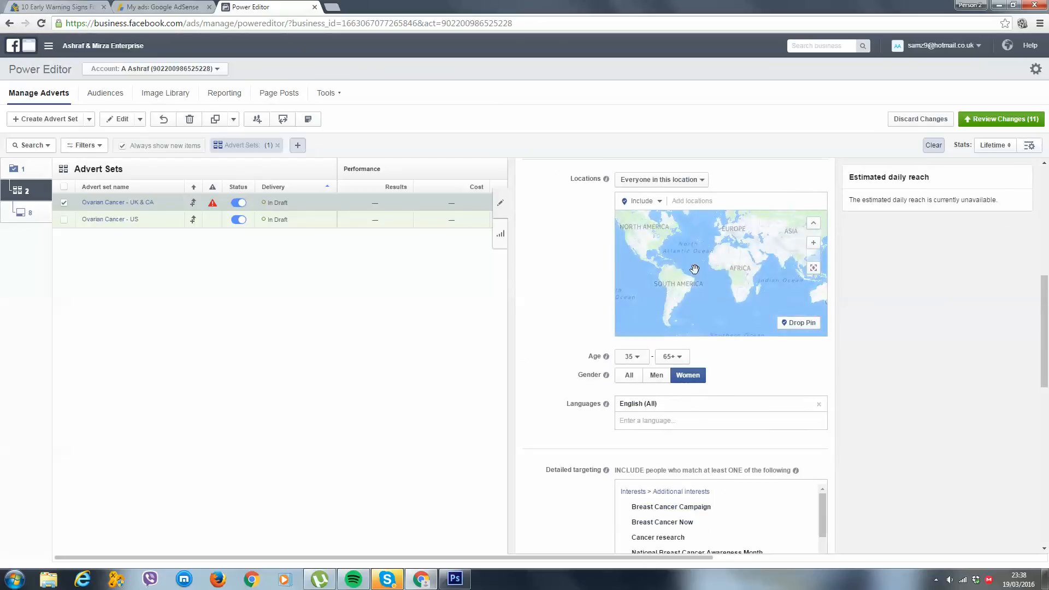
click(709, 200)
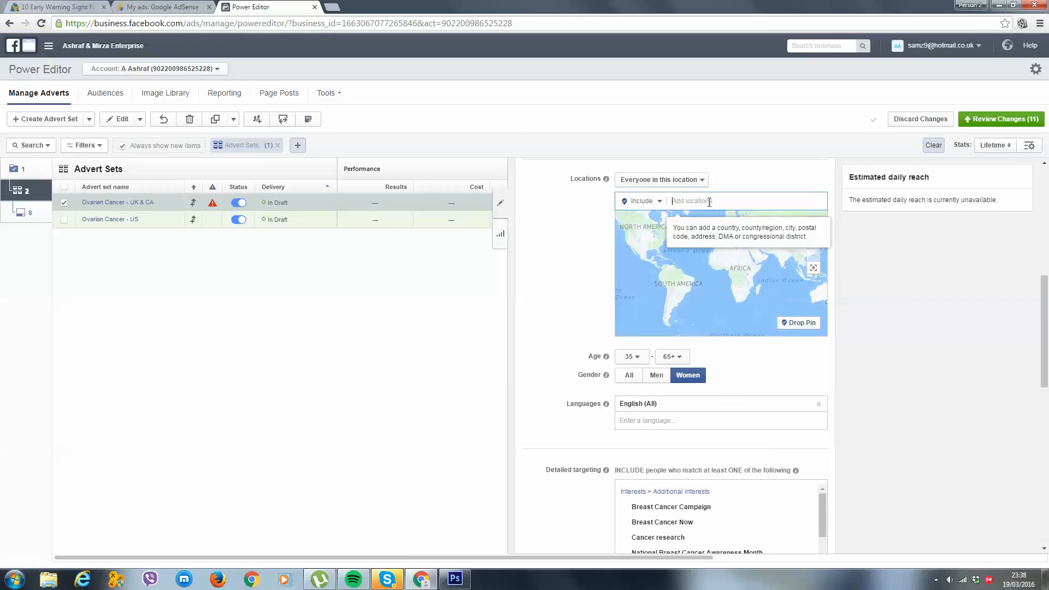
text(united kingdom)
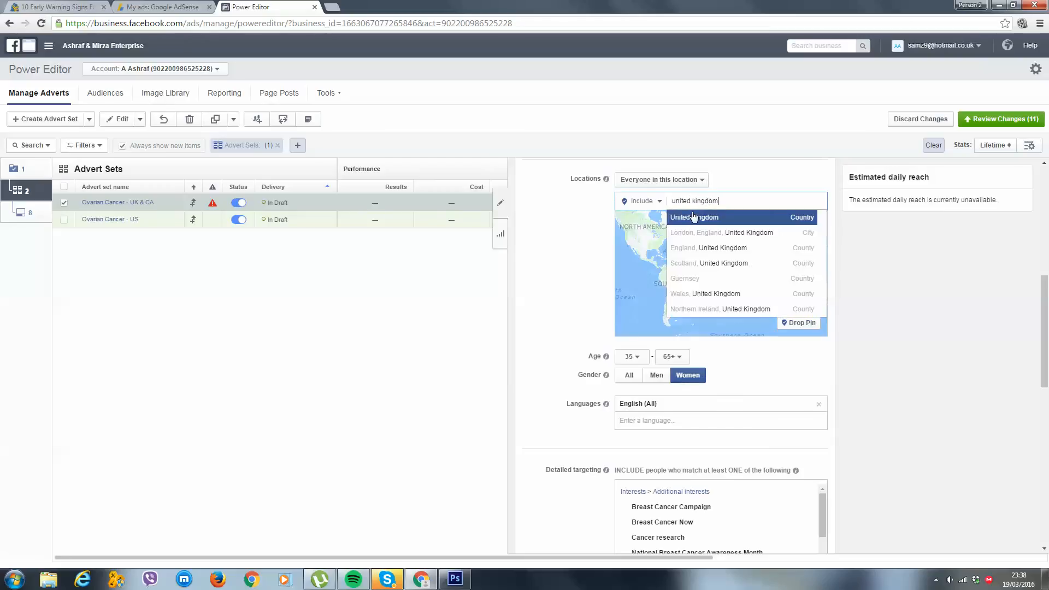
click(693, 214)
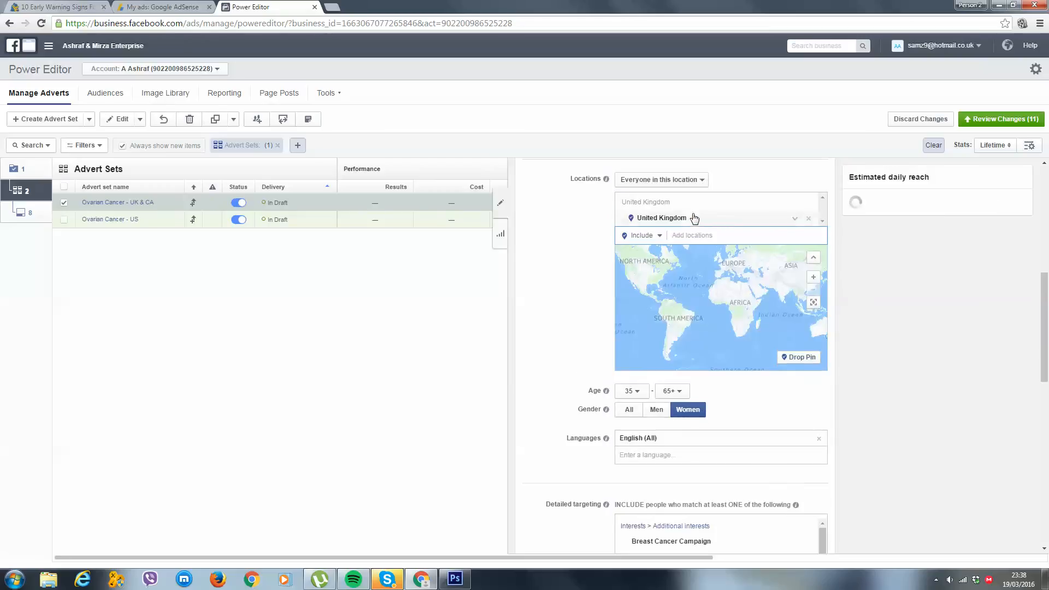
text(canada)
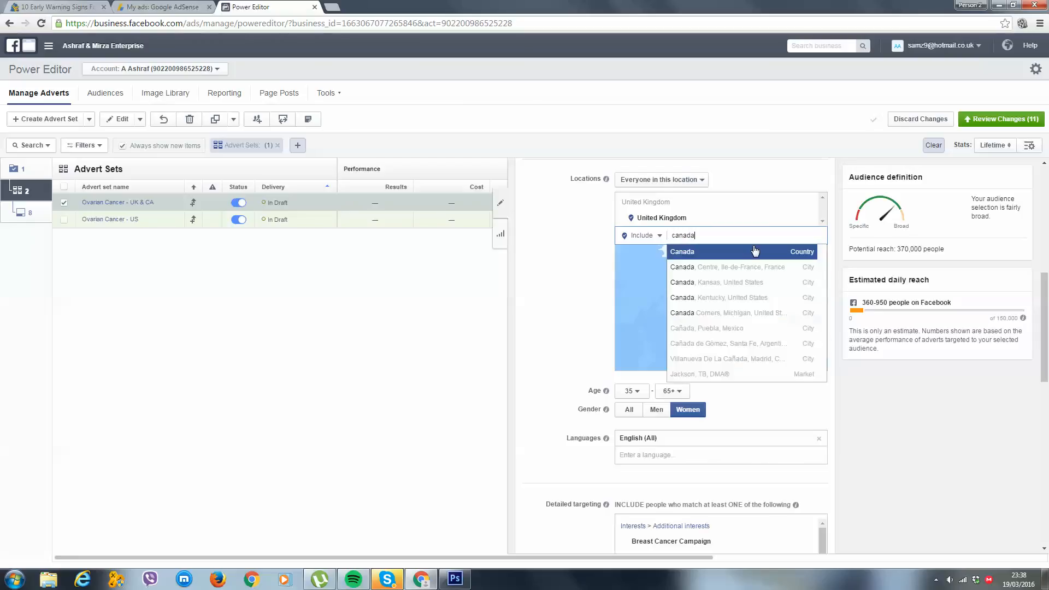
click(754, 249)
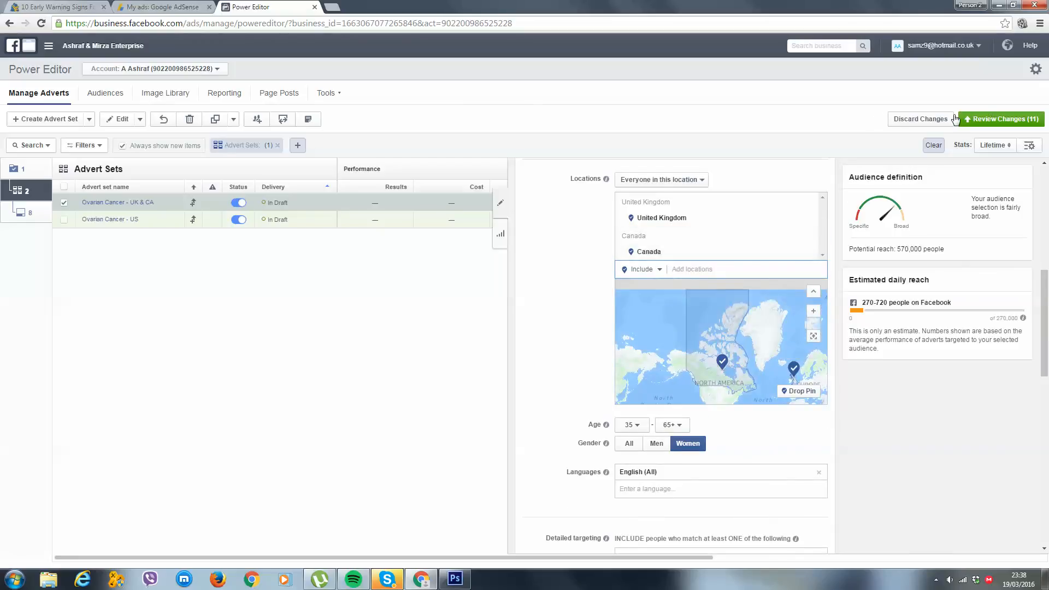
Review the pending changes, submit the new campaign with its advert sets and adverts, and close the summary
click(1016, 125)
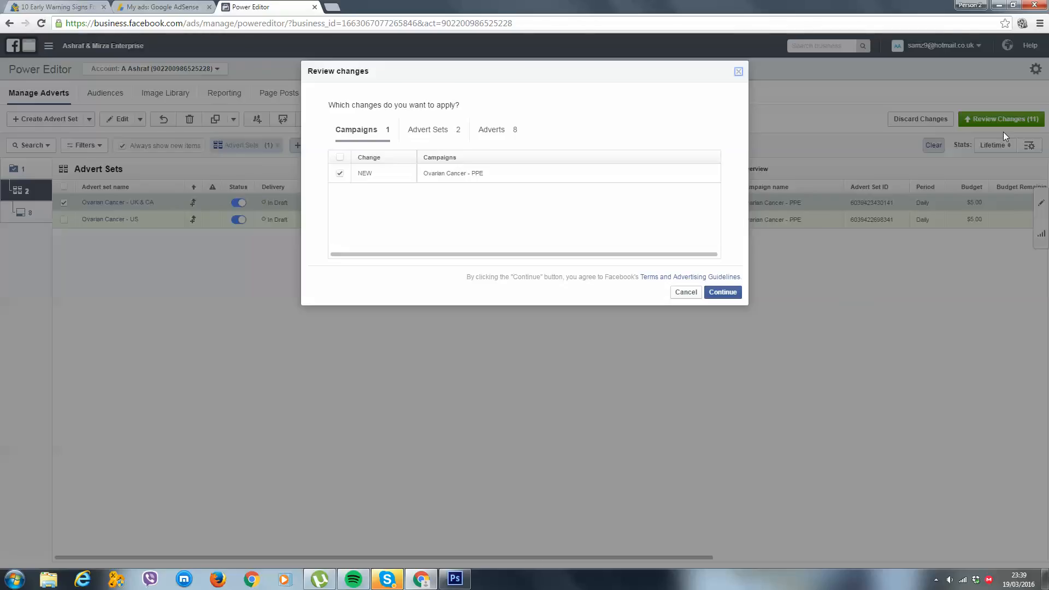
click(726, 293)
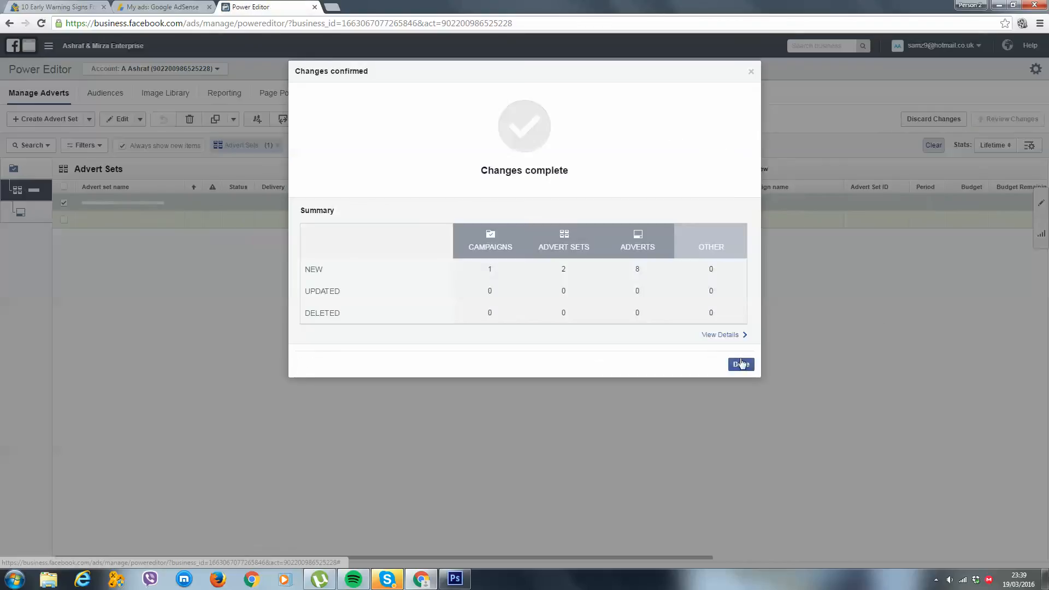
click(741, 364)
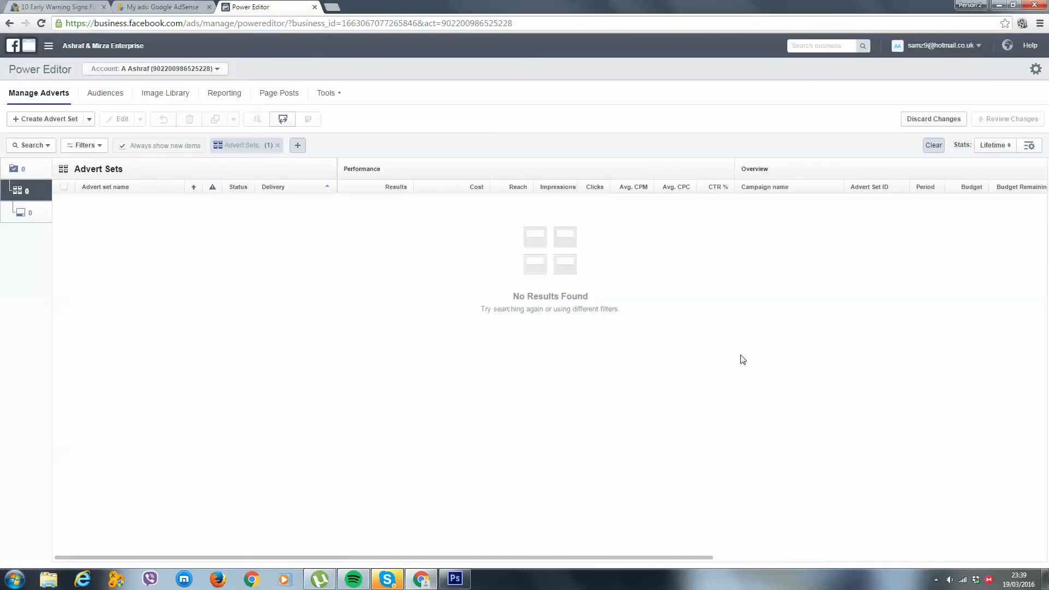